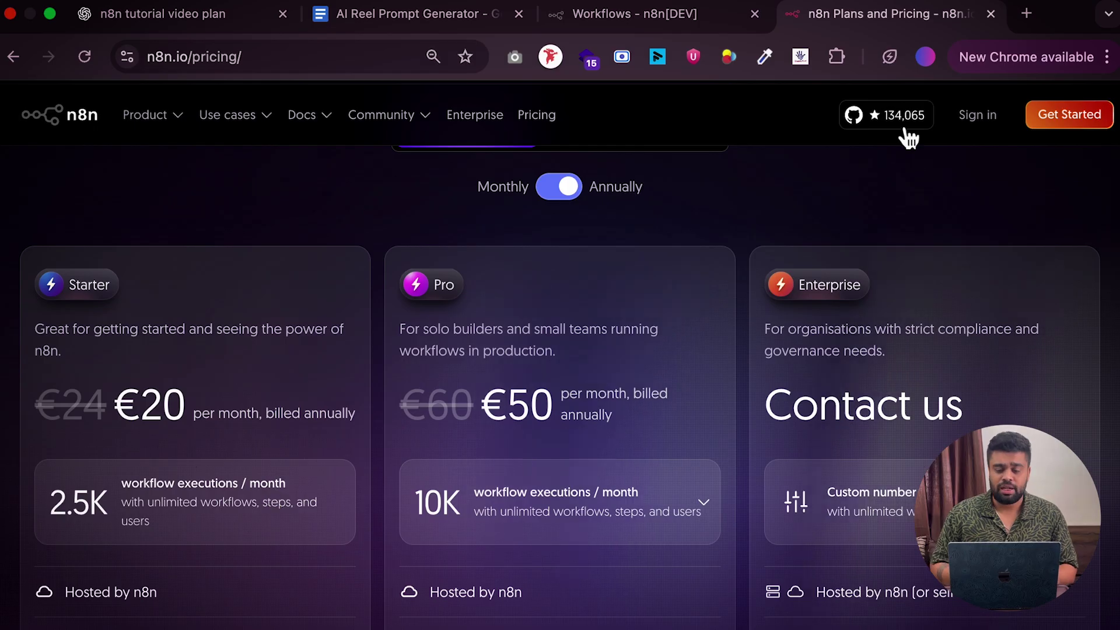
# Open hostinger.in in a new tab and go to the VPS hosting page
pyautogui.click(1025, 16)
pyautogui.write('hos')
pyautogui.press('Return')
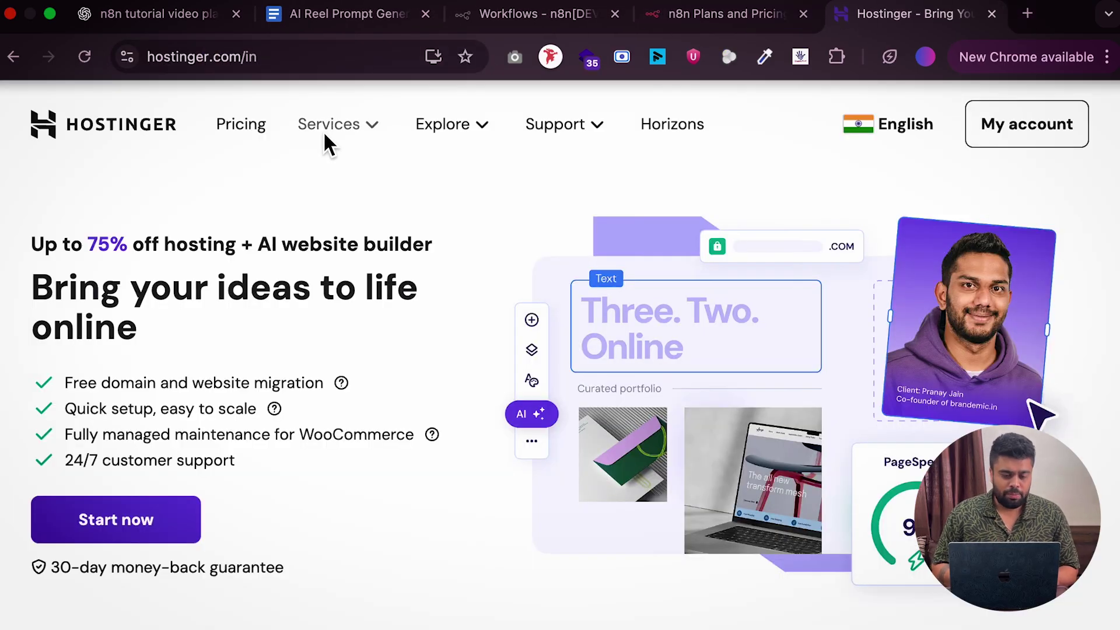
pyautogui.click(332, 126)
pyautogui.scroll(-2, 578, 493)
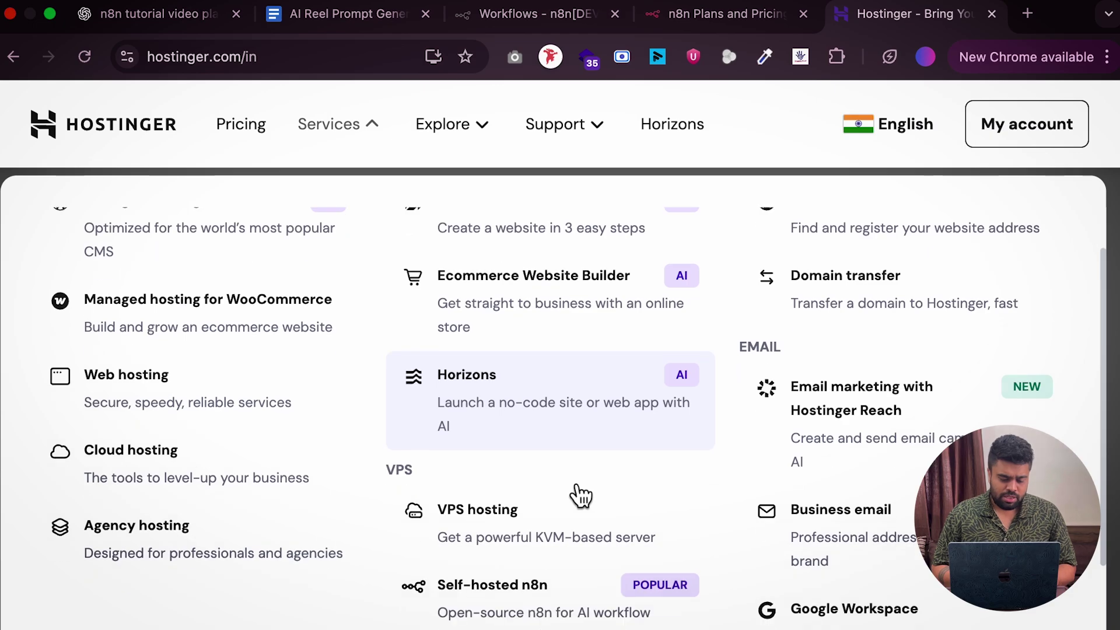
pyautogui.click(535, 537)
# Add the KVM 2 VPS plan to the cart from the pricing section
pyautogui.press('super+shift+5')
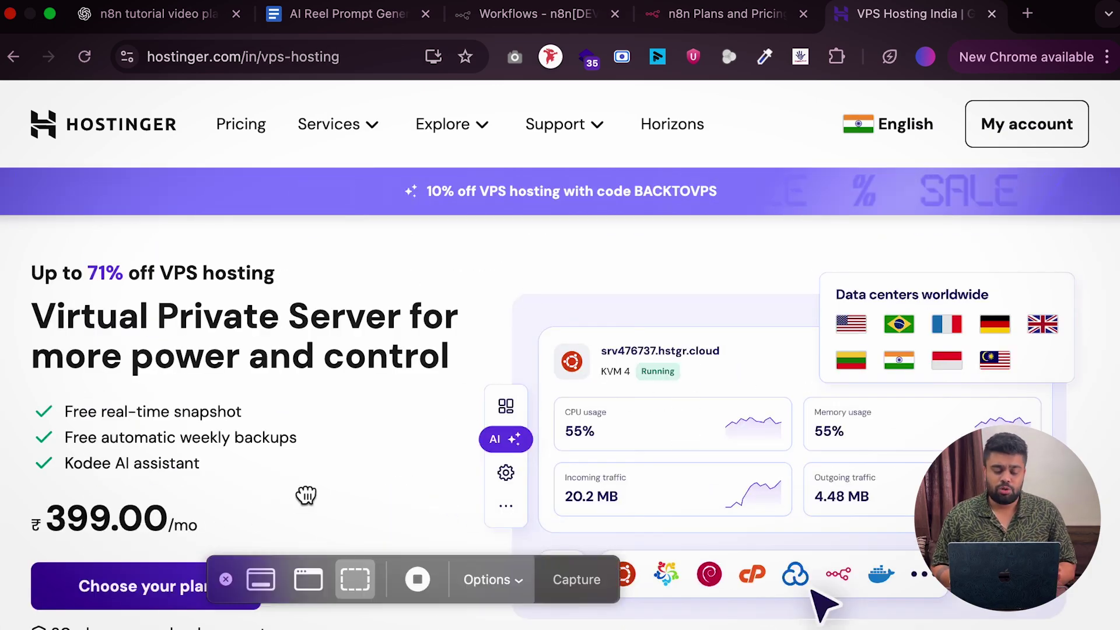
pyautogui.click(226, 579)
pyautogui.click(161, 600)
pyautogui.scroll(-5, 398, 437)
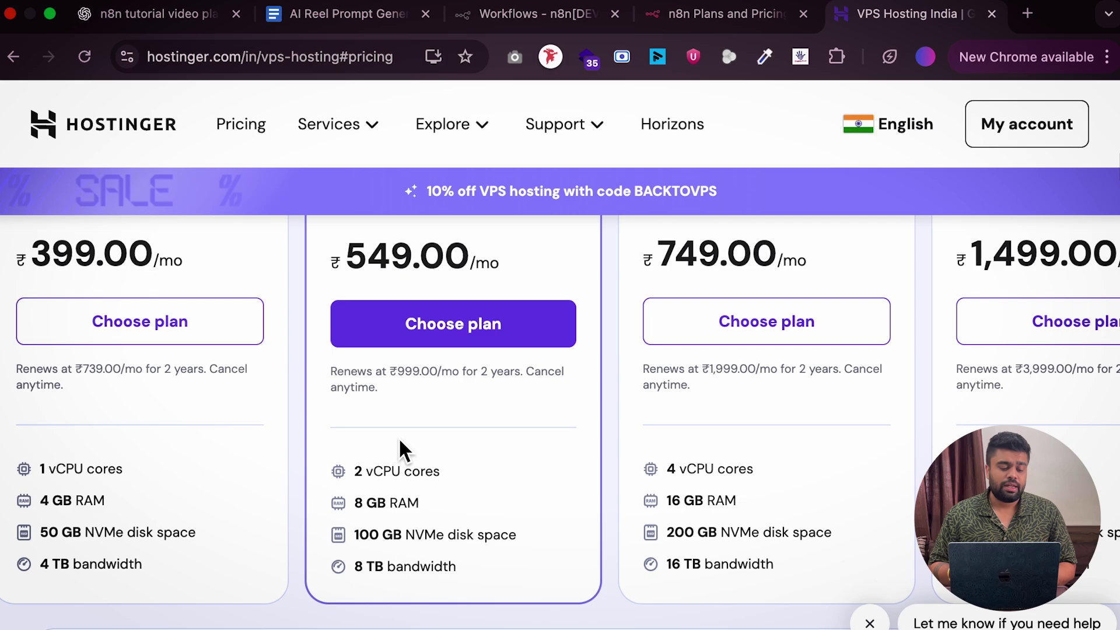
pyautogui.scroll(5, 398, 437)
pyautogui.scroll(-3, 397, 436)
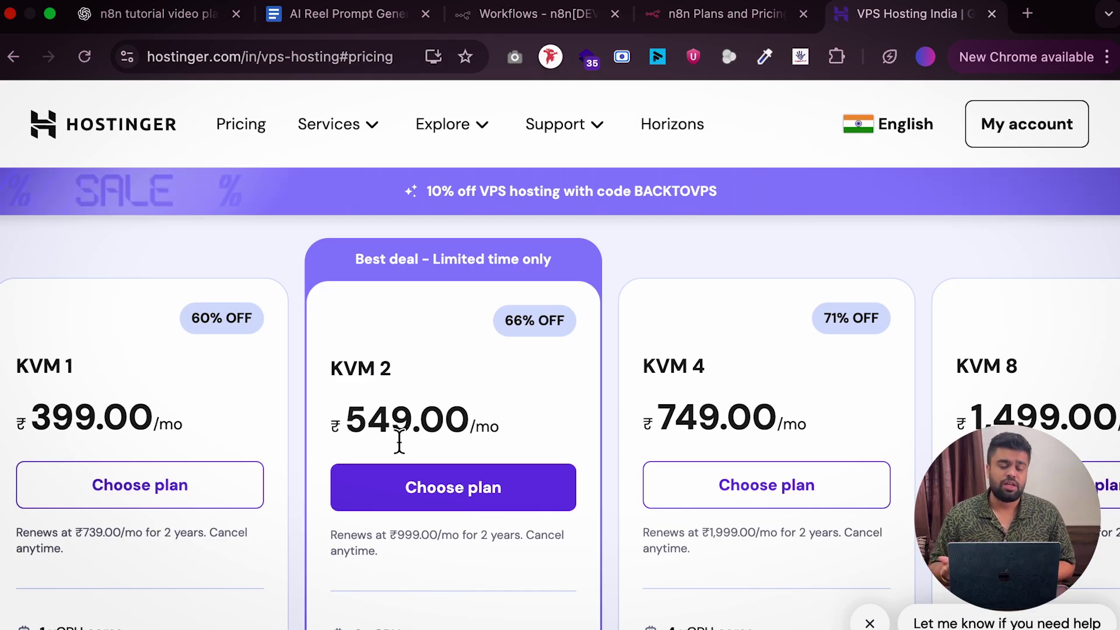
pyautogui.click(503, 512)
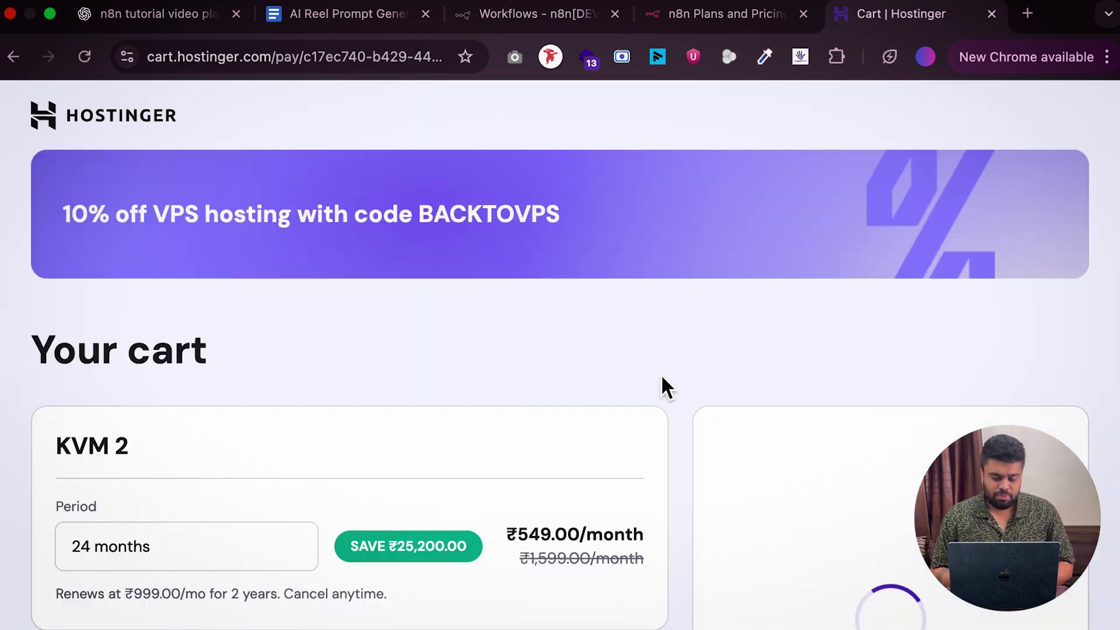
# Change the KVM 2 billing period to 12 months
pyautogui.click(268, 542)
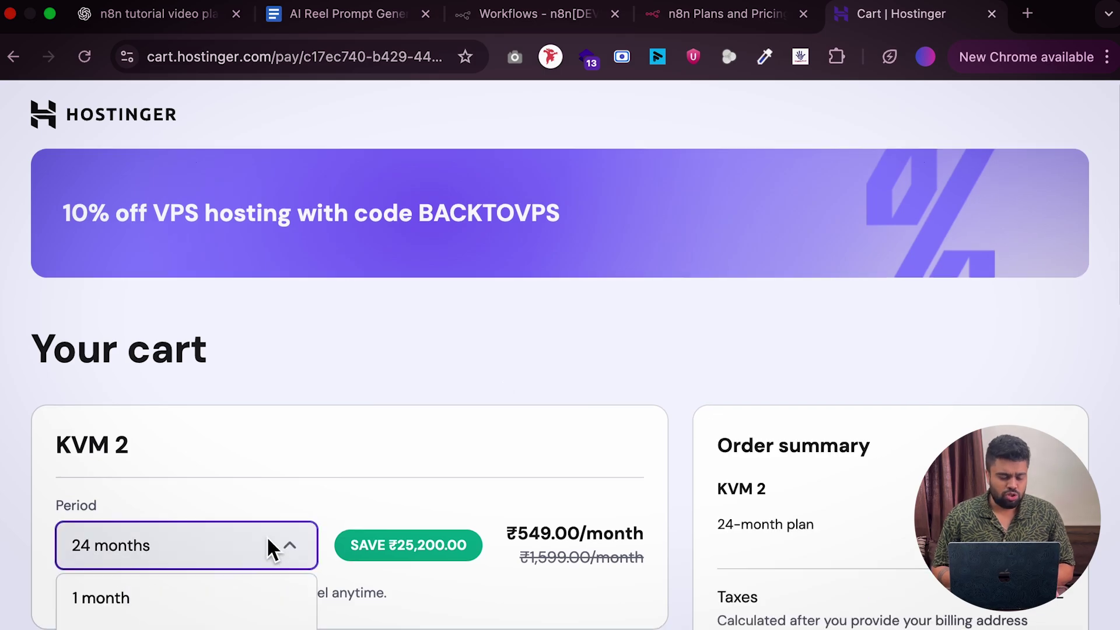
pyautogui.scroll(-3, 257, 534)
pyautogui.click(230, 516)
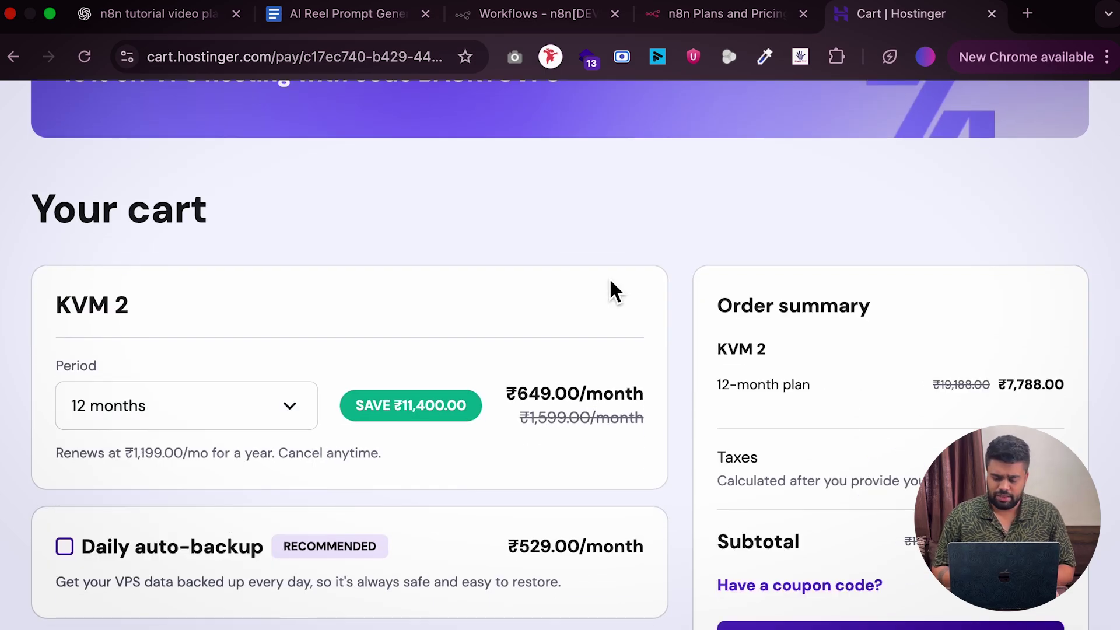
pyautogui.scroll(-3, 609, 277)
pyautogui.scroll(-8, 609, 277)
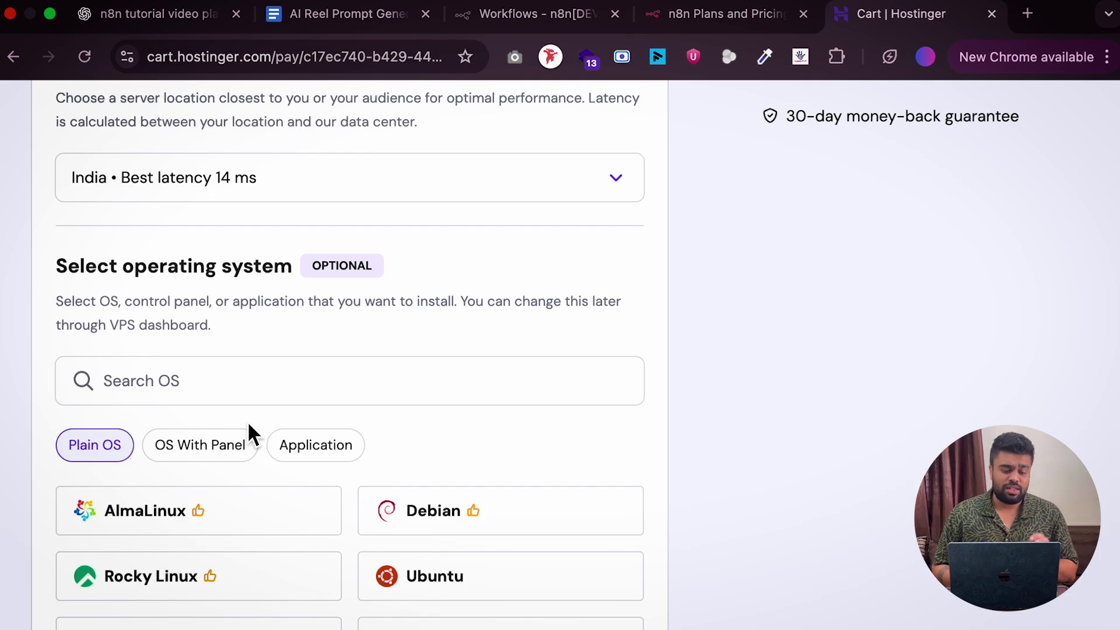
pyautogui.scroll(-2, 251, 434)
# Select and confirm n8n as the server application, then return to the n8n workflows tab
pyautogui.click(313, 350)
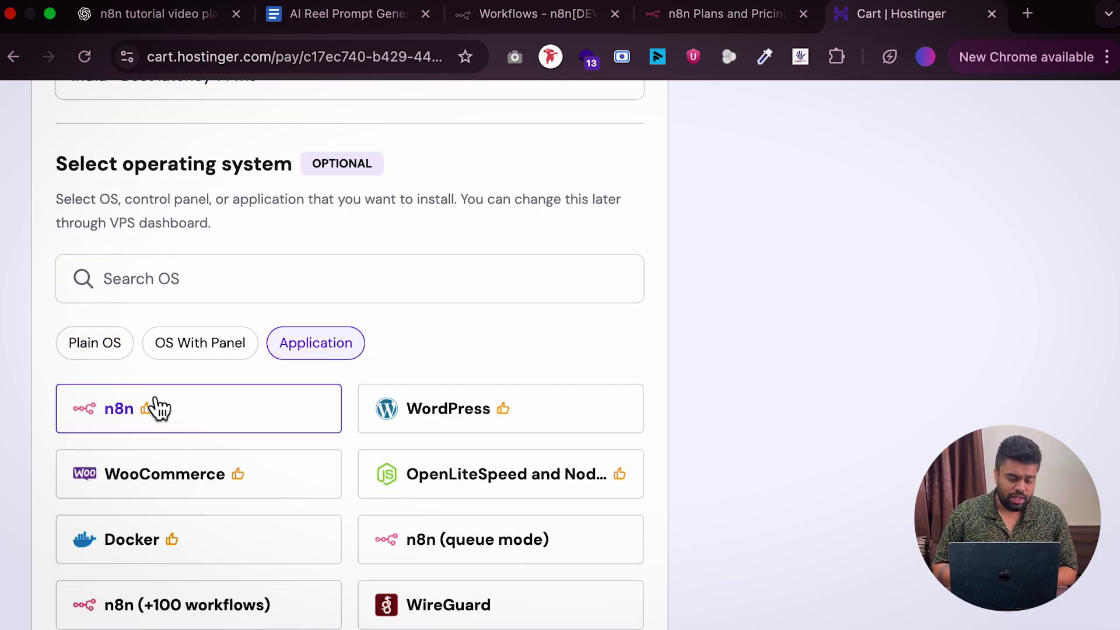
pyautogui.click(163, 425)
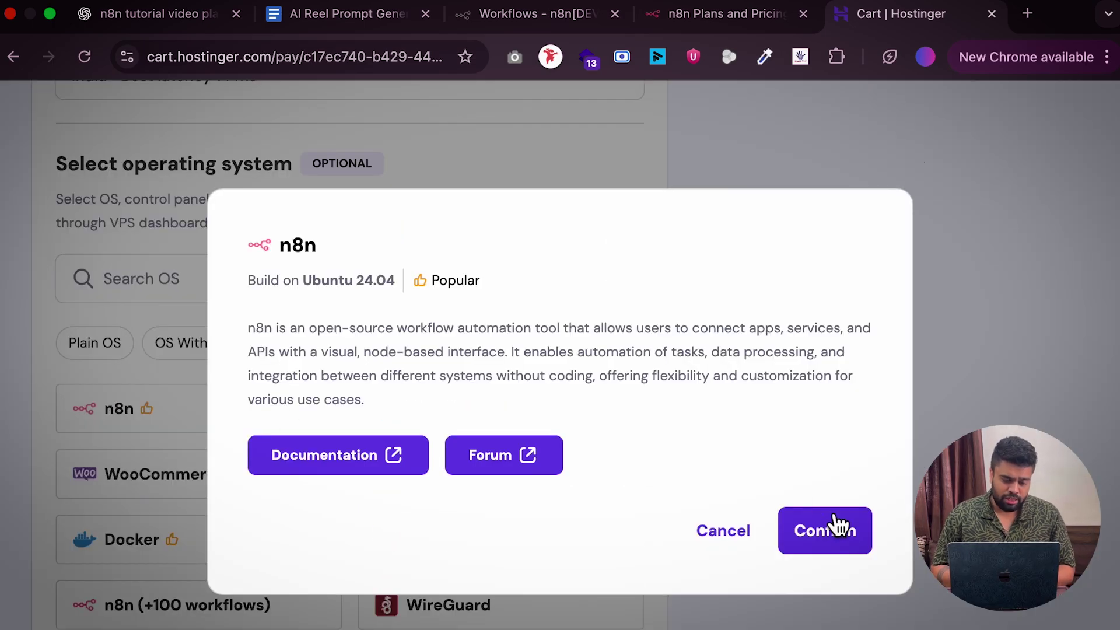
pyautogui.click(827, 525)
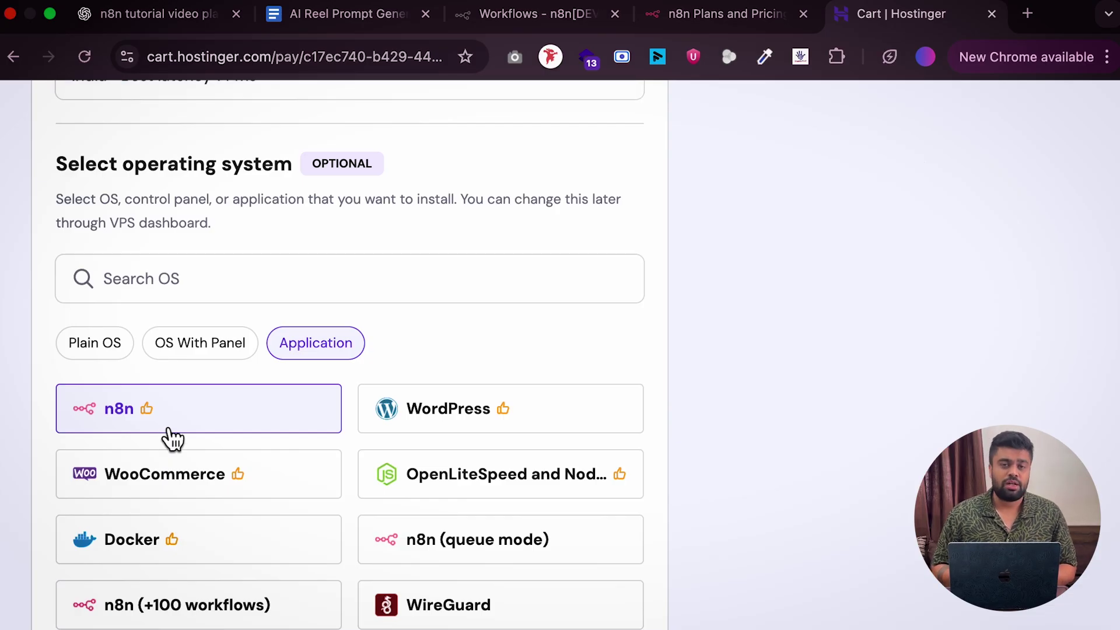
pyautogui.scroll(10, 170, 437)
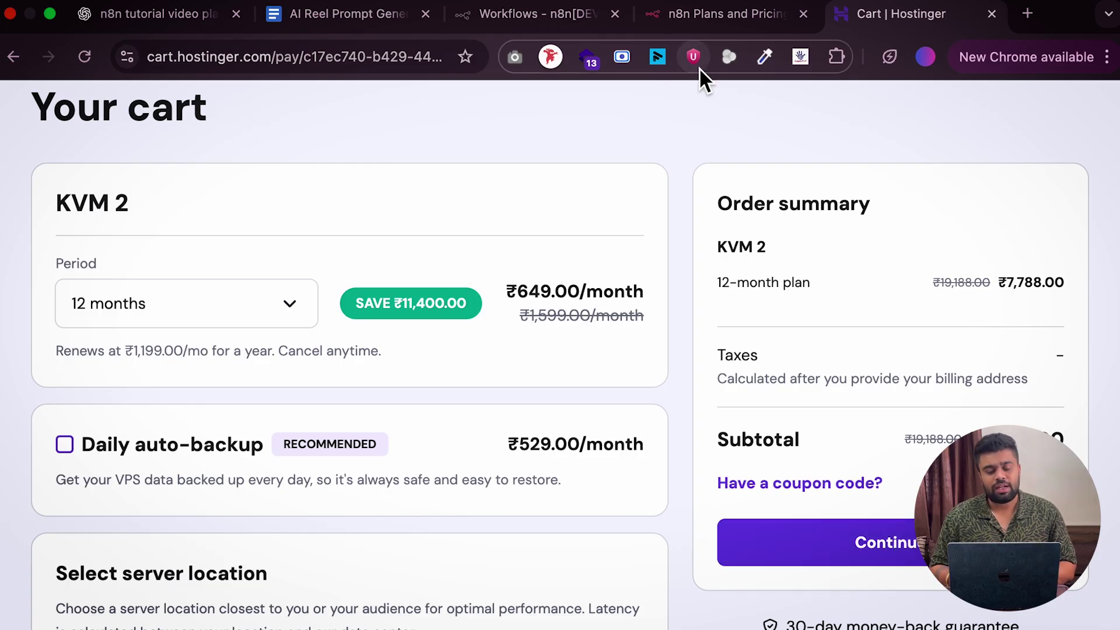
pyautogui.click(551, 22)
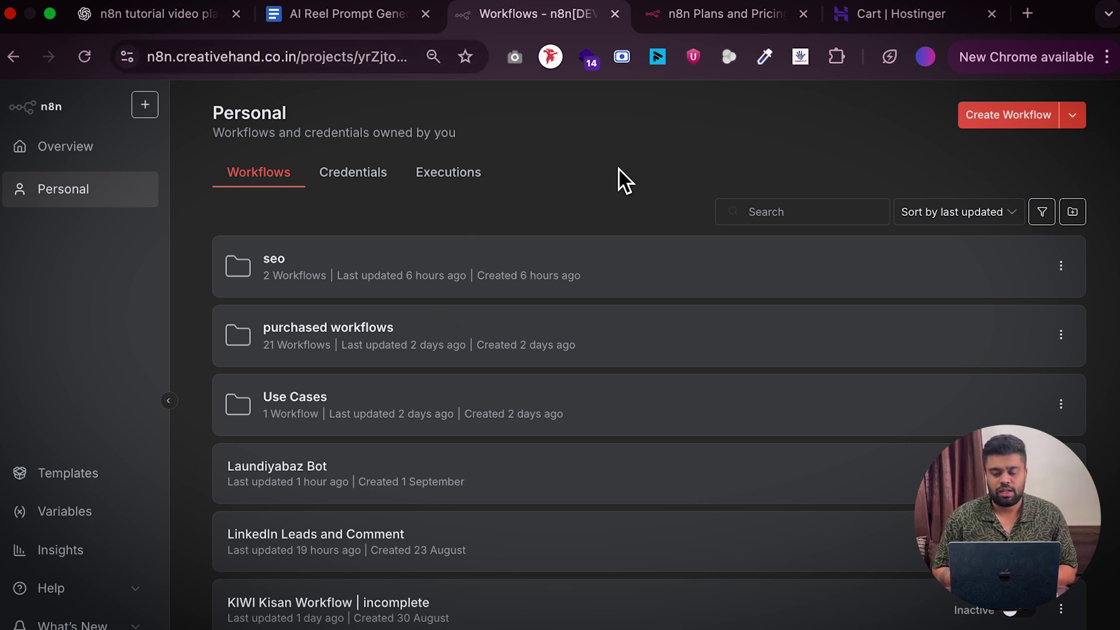
# Create a blank n8n workflow, then switch to the work Chrome profile showing unipile.com
pyautogui.click(1018, 122)
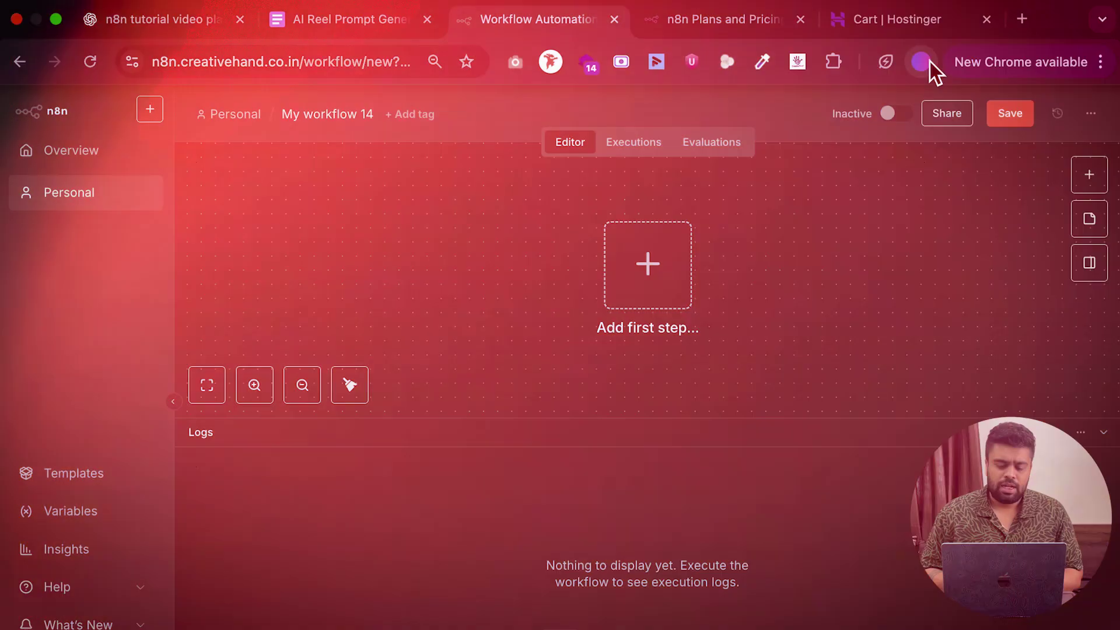
pyautogui.click(931, 60)
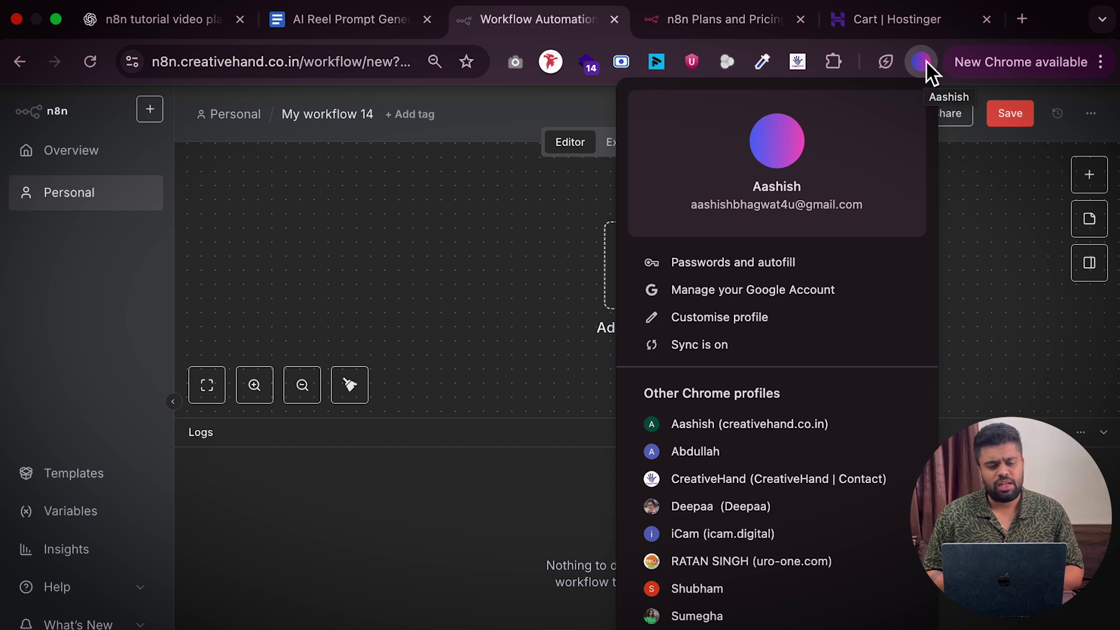
pyautogui.click(723, 426)
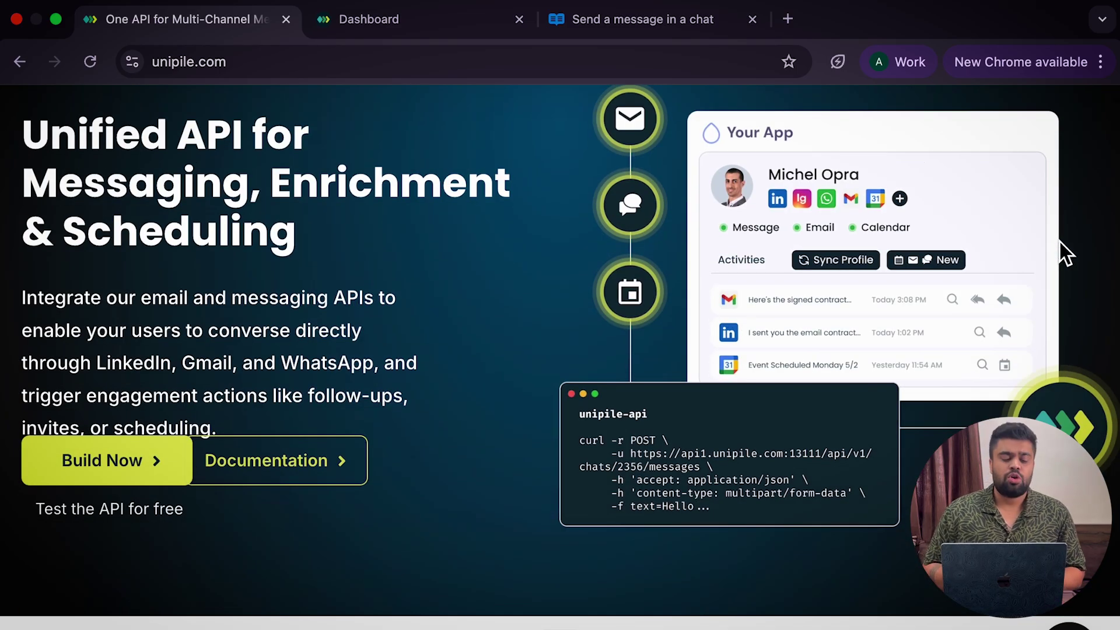
# Open the Unipile dashboard's Accounts page, showing the running WhatsApp and LinkedIn accounts
pyautogui.scroll(-6, 1059, 240)
pyautogui.scroll(1, 1060, 240)
pyautogui.scroll(8, 1060, 240)
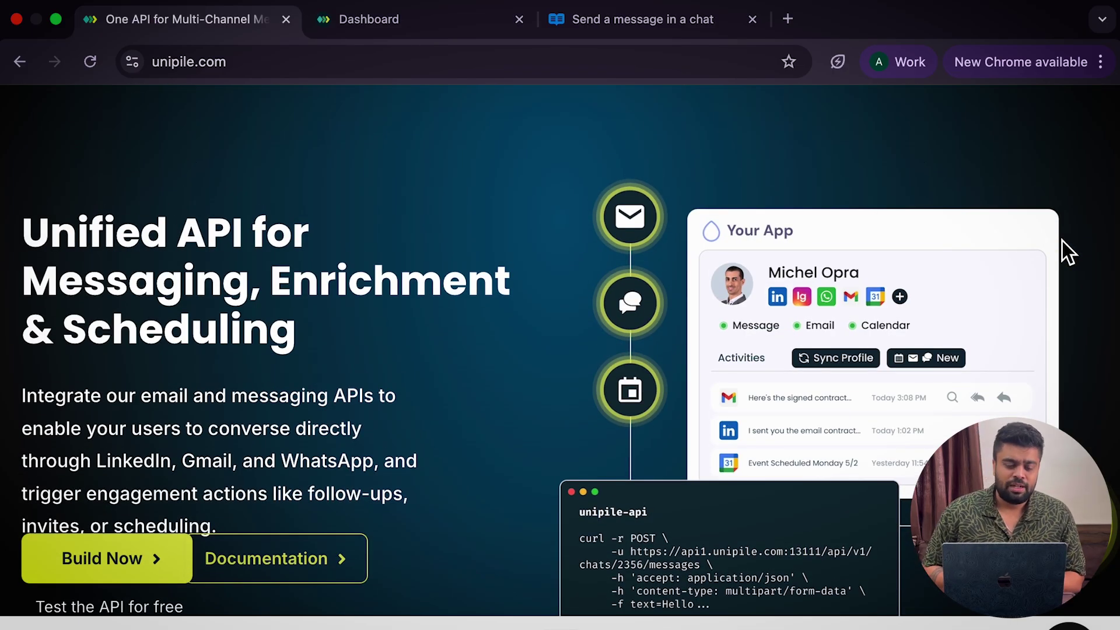
pyautogui.click(421, 18)
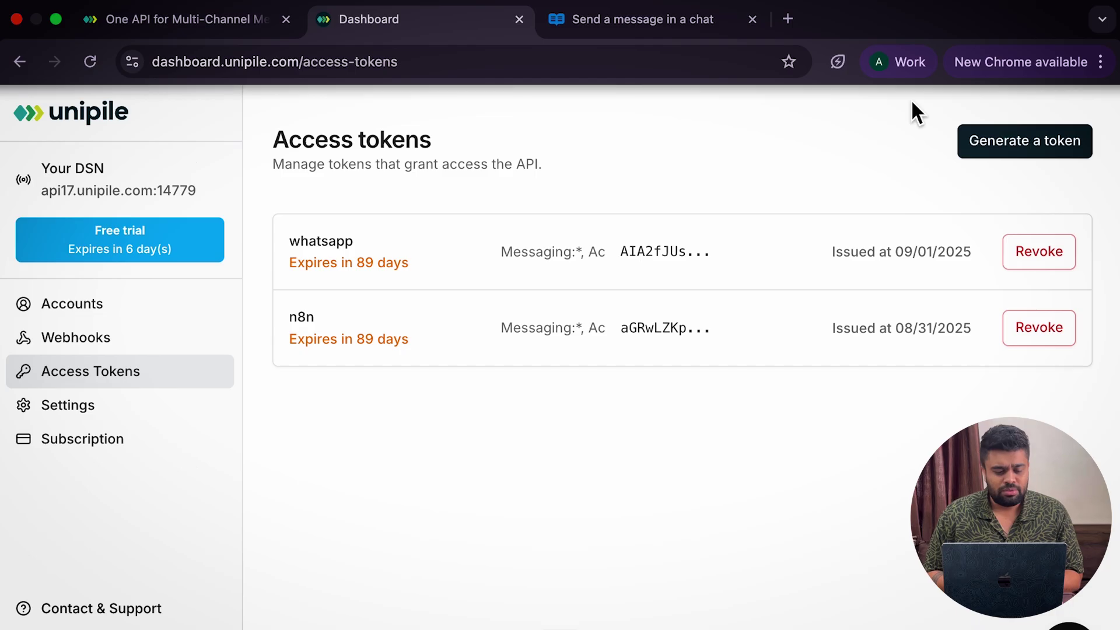
pyautogui.click(80, 319)
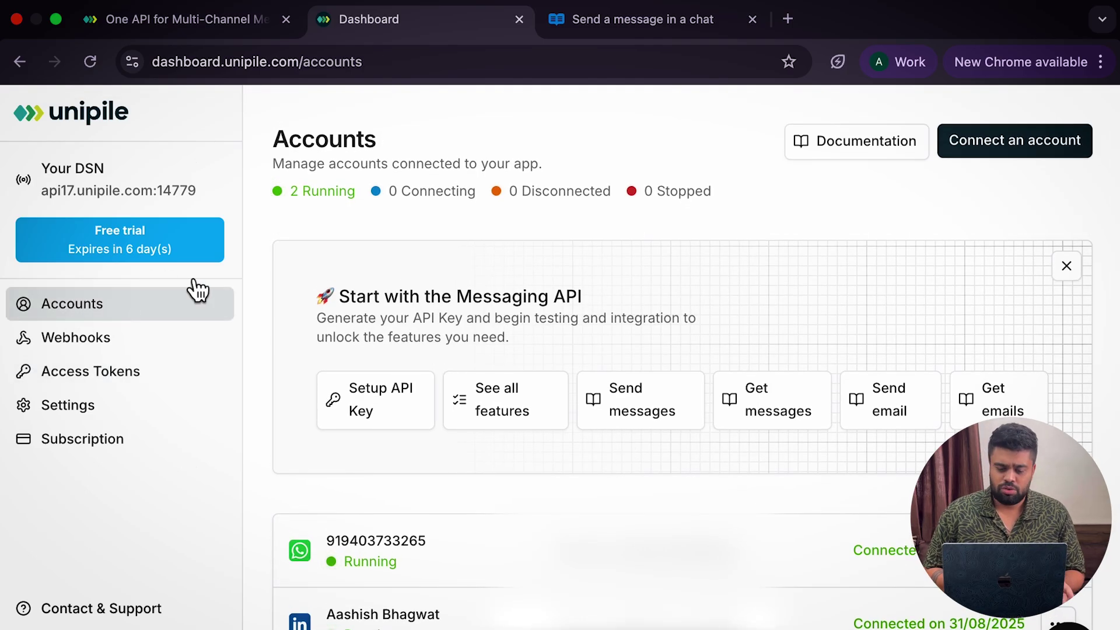
pyautogui.click(1007, 142)
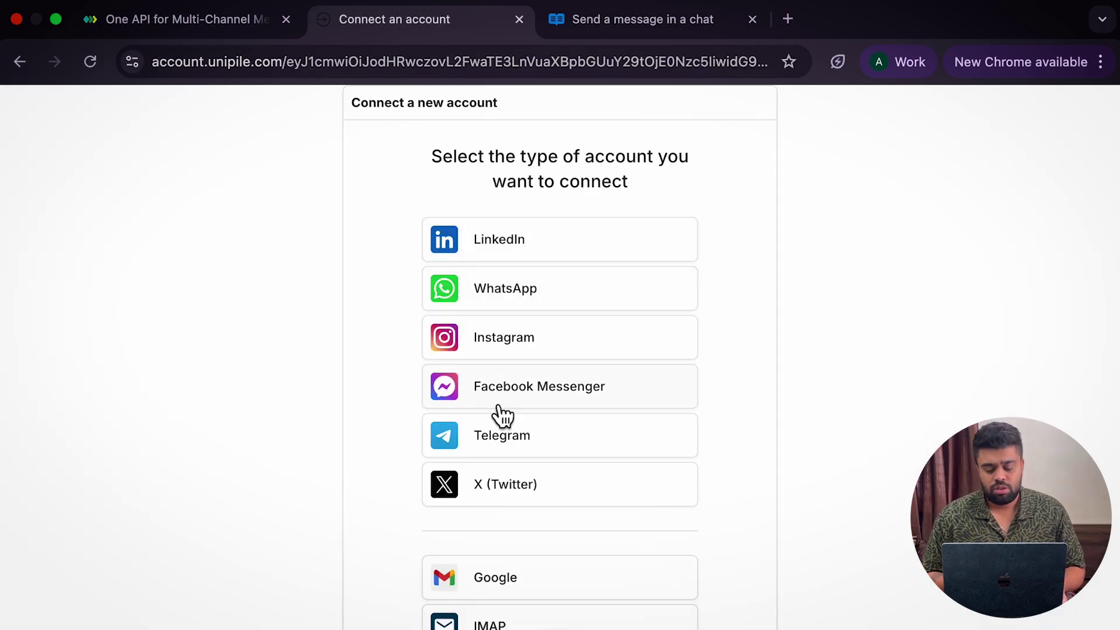
pyautogui.scroll(-4, 411, 378)
pyautogui.scroll(1, 411, 378)
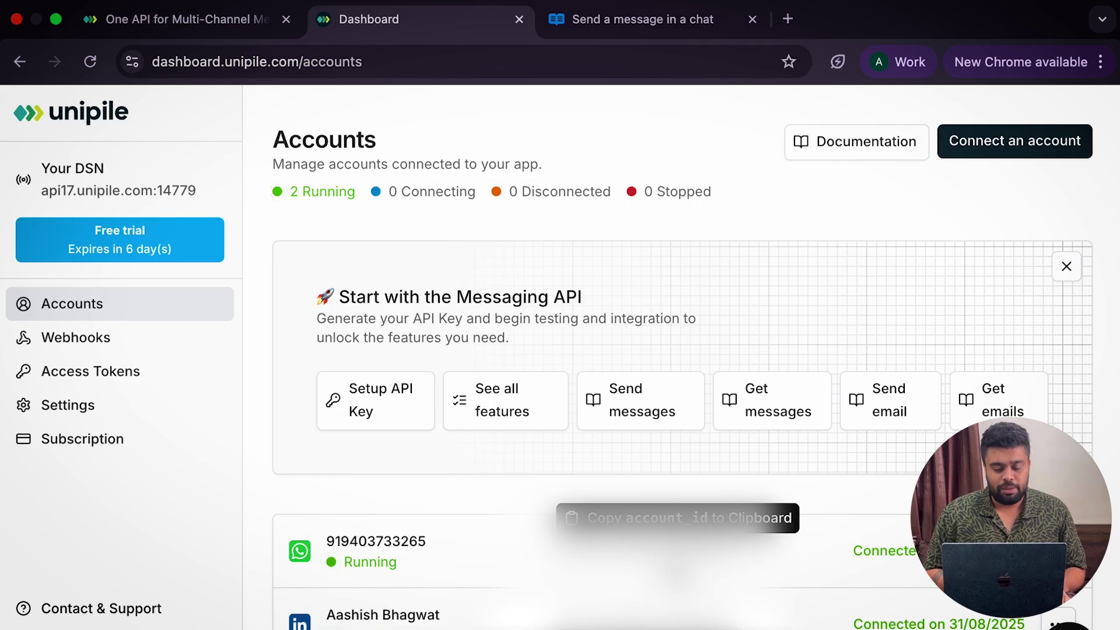
# Start a new Unipile access token under Setup API Key, keeping 30-day expiration
pyautogui.click(385, 421)
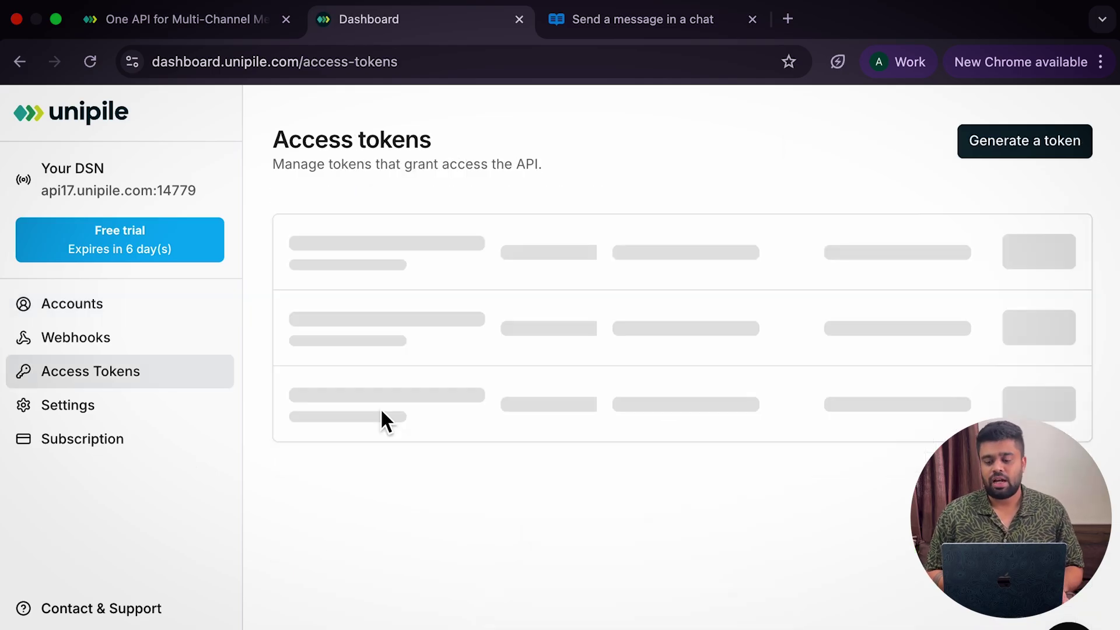
pyautogui.click(1054, 158)
pyautogui.click(307, 273)
pyautogui.scroll(-3, 185, 320)
pyautogui.click(196, 210)
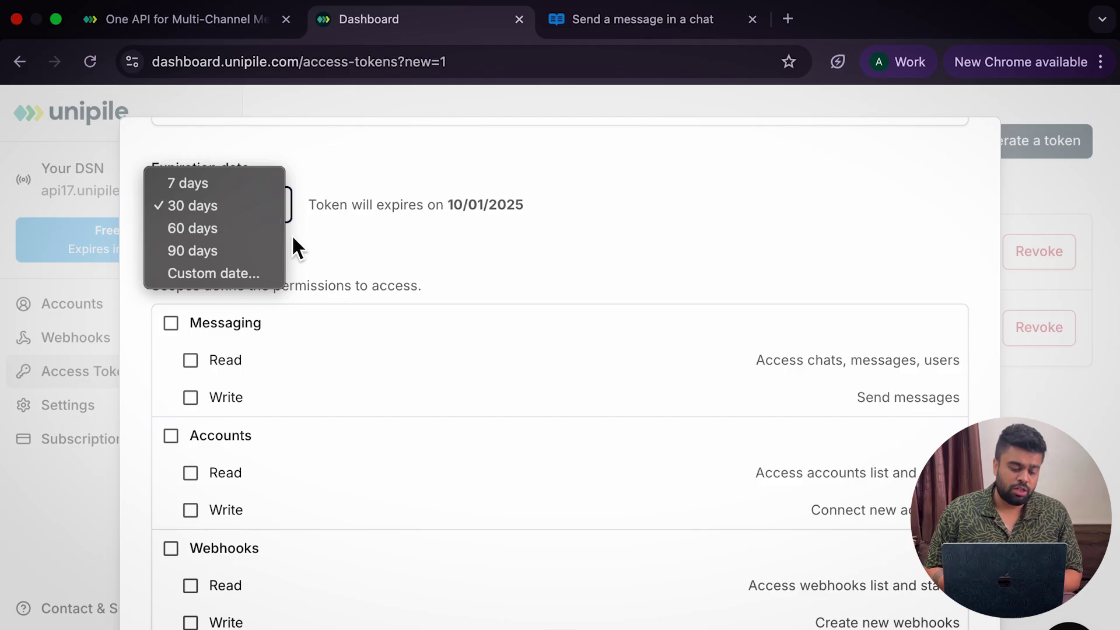
pyautogui.click(457, 298)
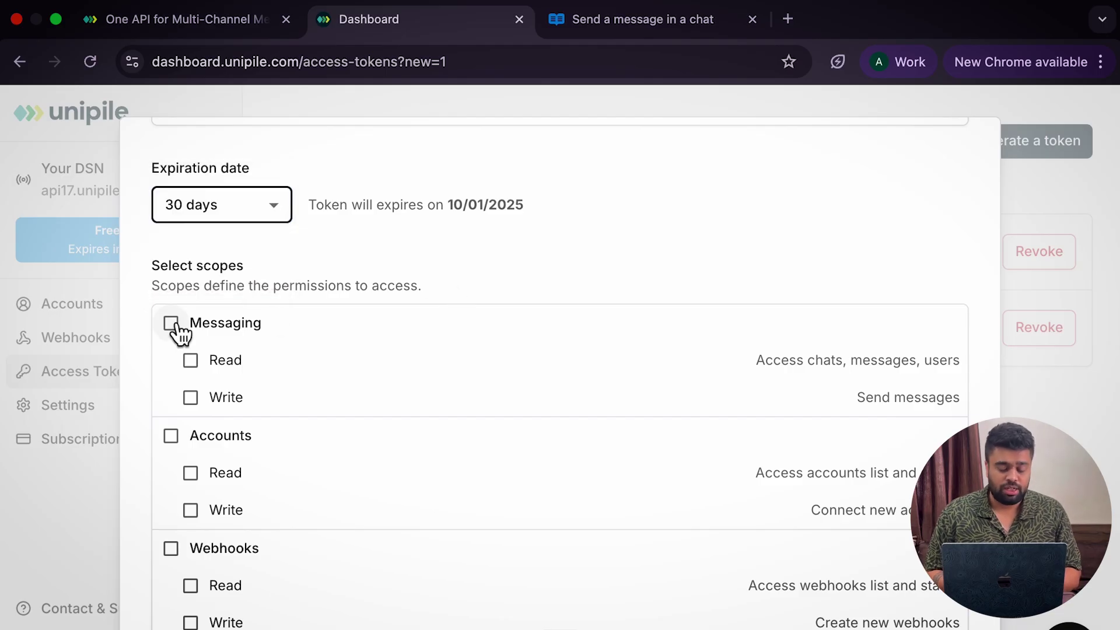
# Tick Messaging, Accounts and Webhooks permissions, then close the form without generating
pyautogui.click(174, 325)
pyautogui.click(173, 437)
pyautogui.click(174, 549)
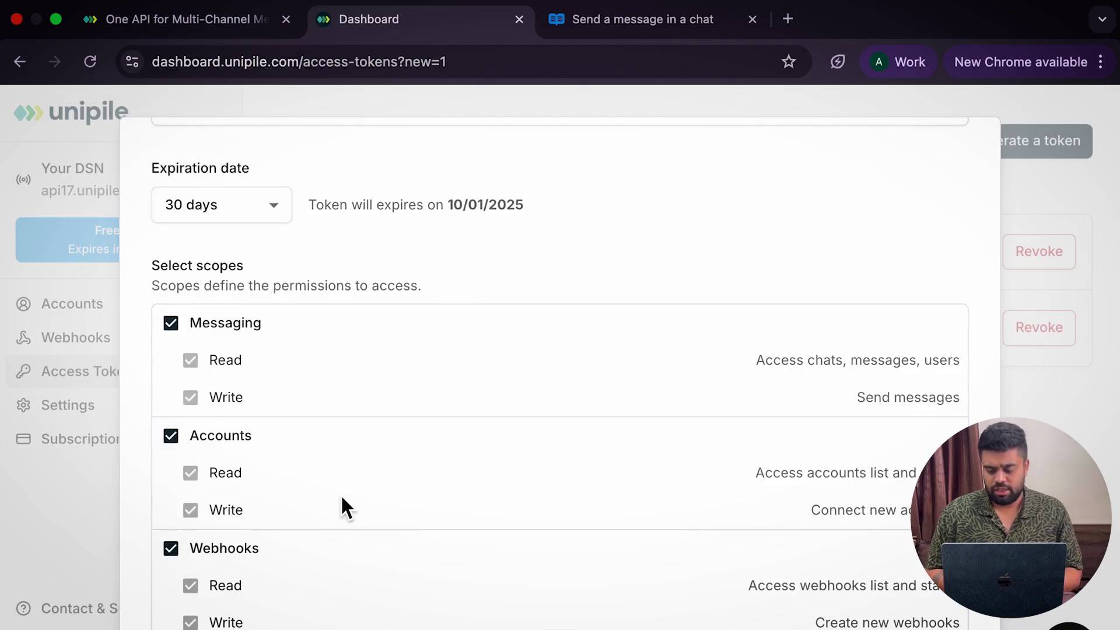
pyautogui.scroll(-1, 350, 496)
pyautogui.scroll(4, 386, 478)
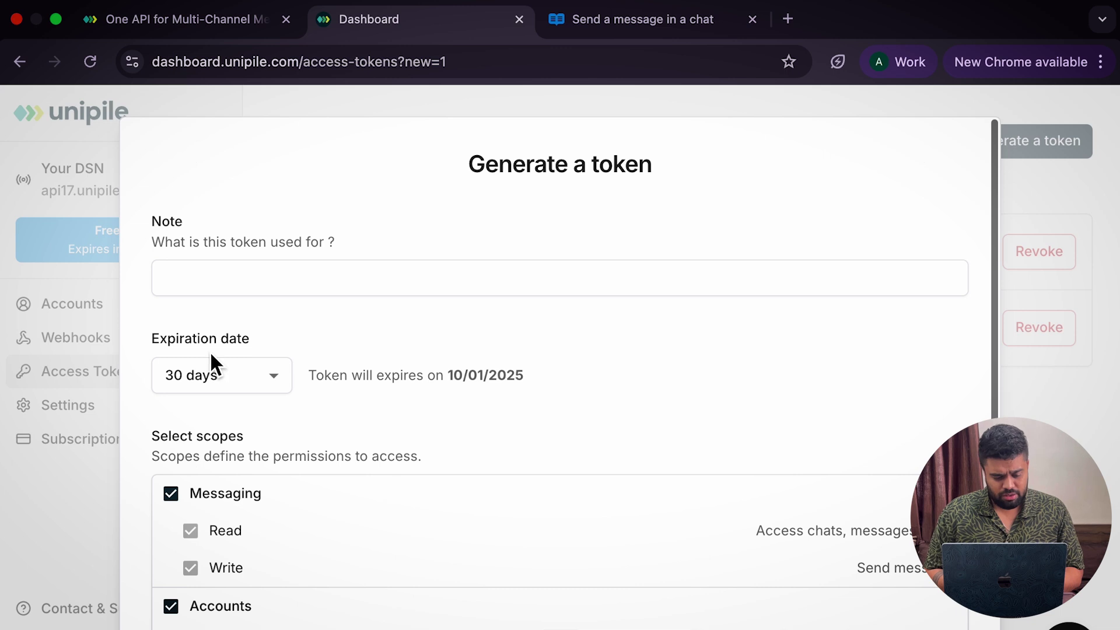
pyautogui.scroll(-5, 993, 405)
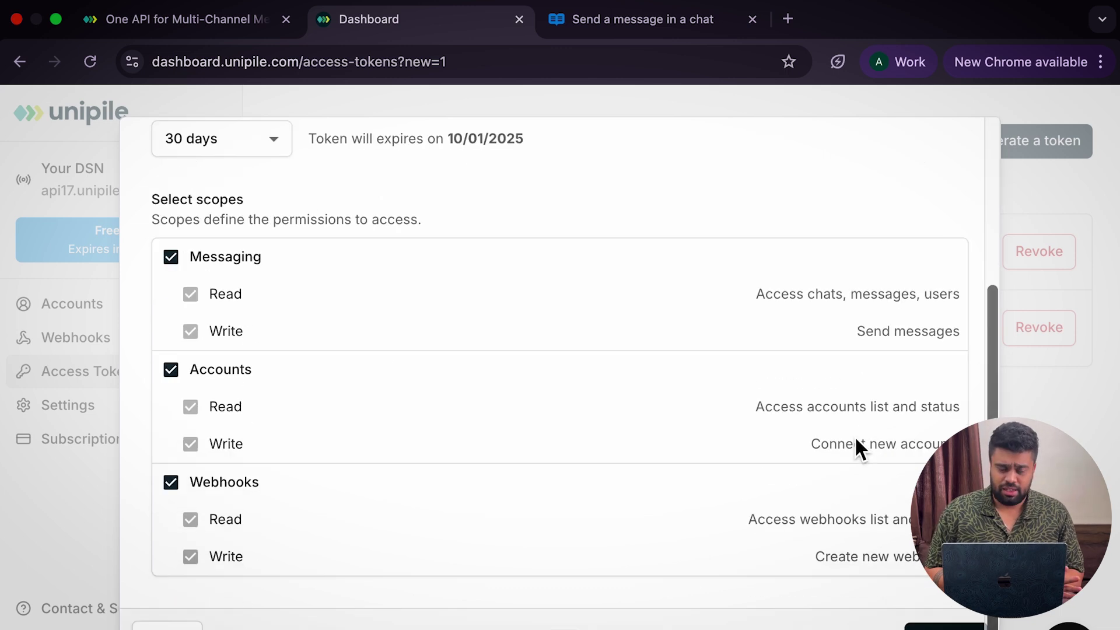
pyautogui.press('Escape')
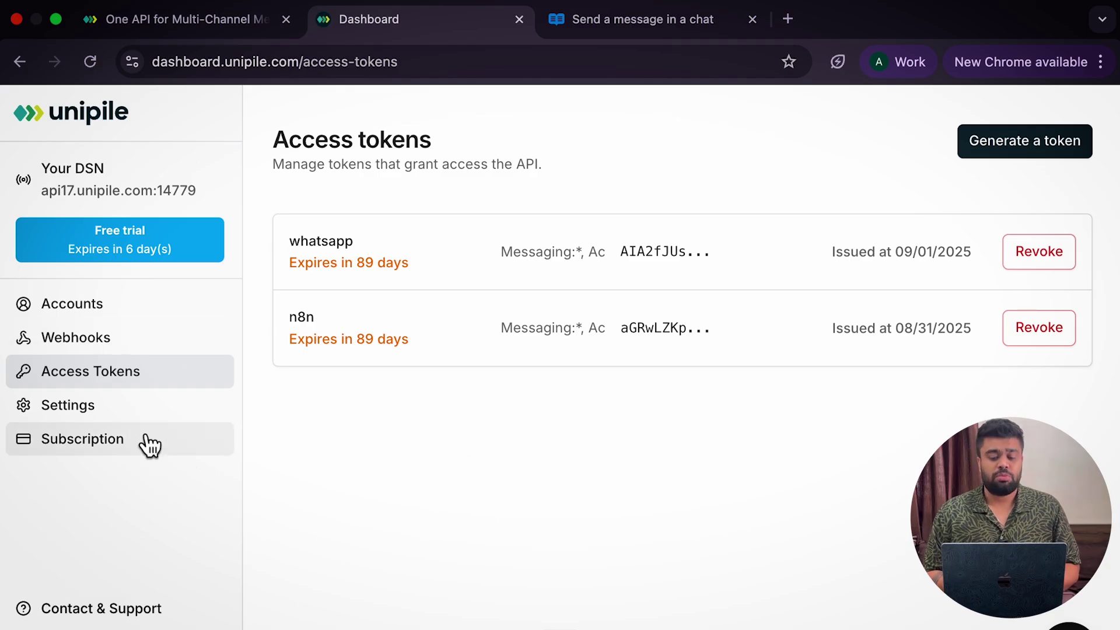
# View the subscription plans, then return via Accounts to the Access tokens page
pyautogui.click(134, 449)
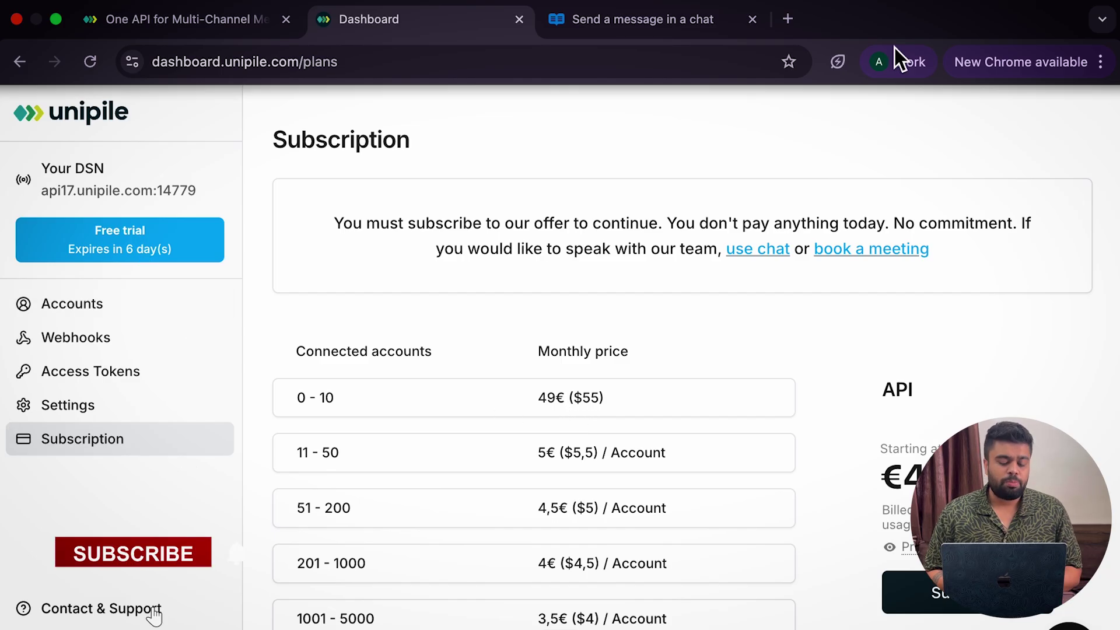
pyautogui.click(70, 303)
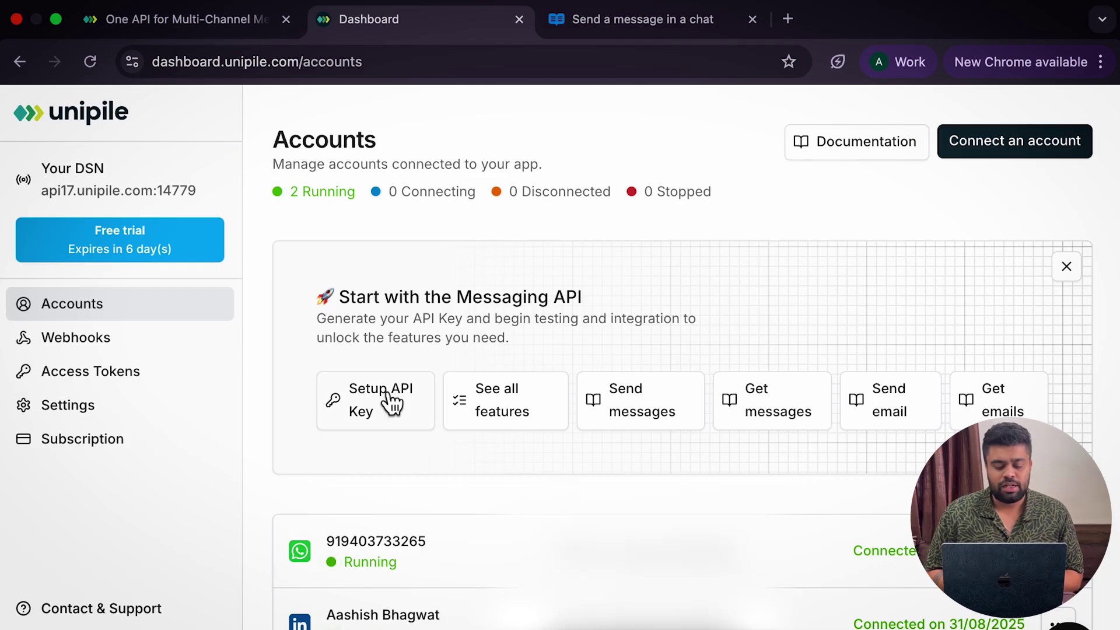
pyautogui.click(387, 420)
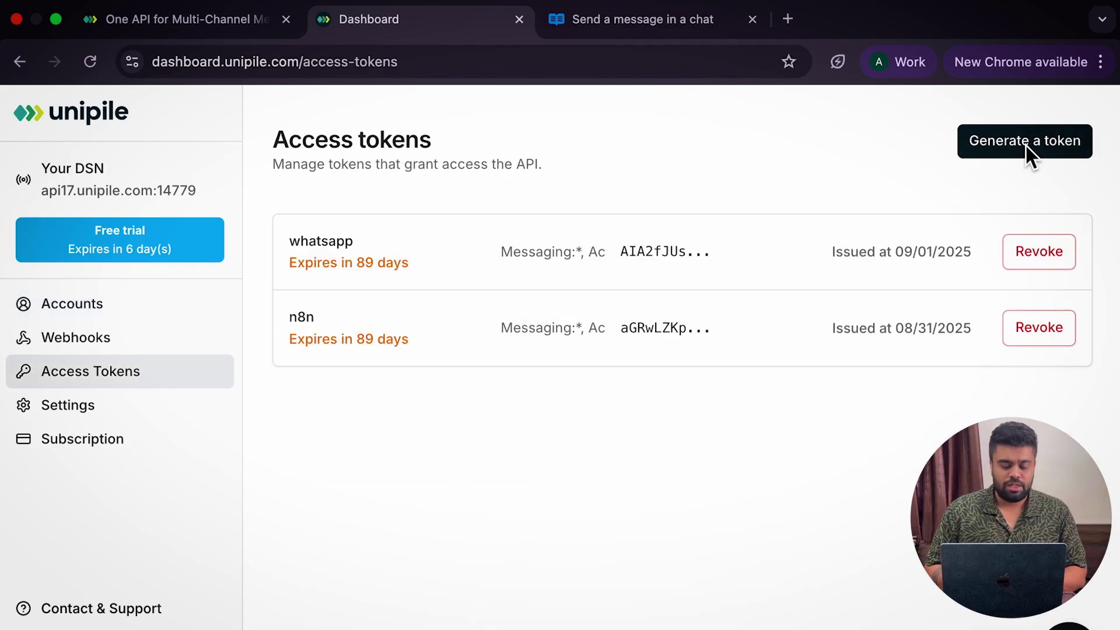
# Generate a 'Test' access token with Messaging, Accounts and Webhooks permissions
pyautogui.click(1026, 143)
pyautogui.click(488, 291)
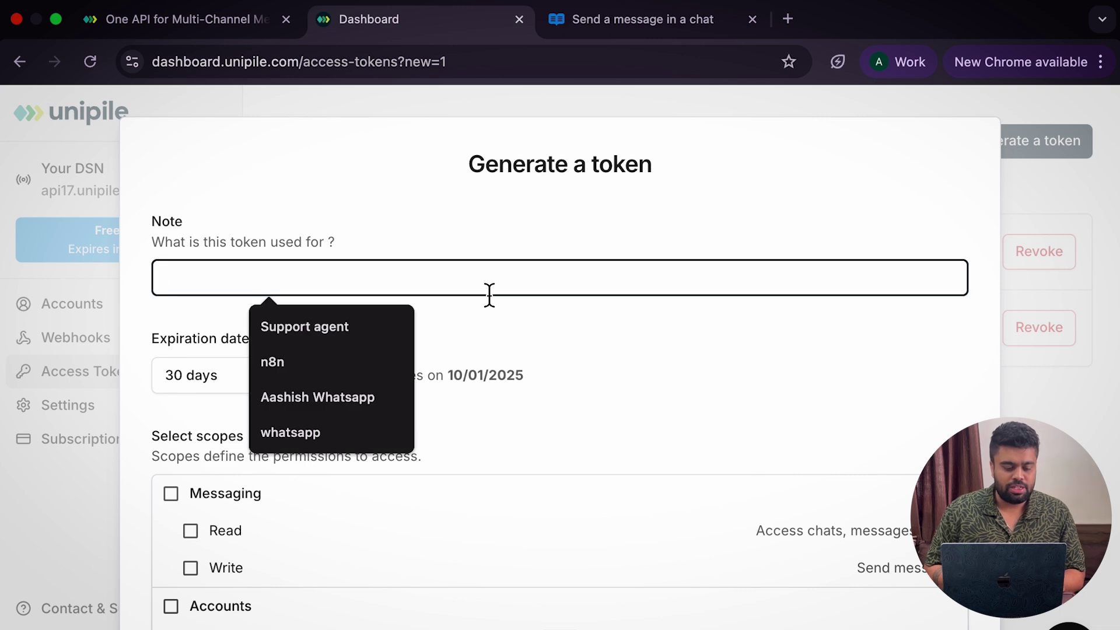
pyautogui.write('Test')
pyautogui.click(171, 493)
pyautogui.click(171, 606)
pyautogui.scroll(-3, 178, 610)
pyautogui.click(171, 518)
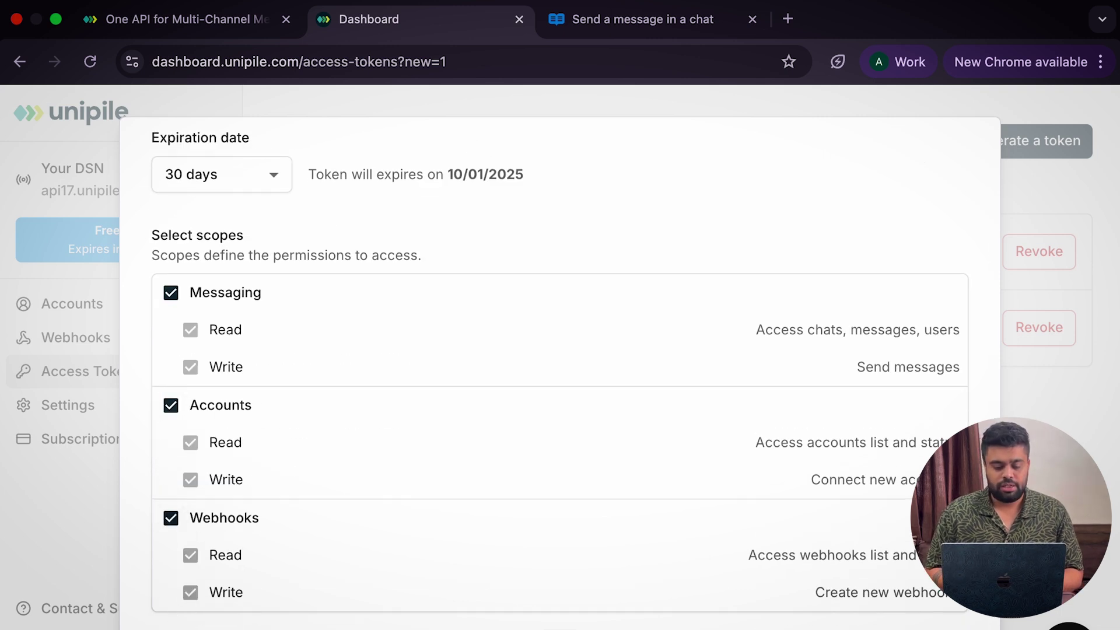
pyautogui.scroll(-2, 184, 530)
pyautogui.click(957, 625)
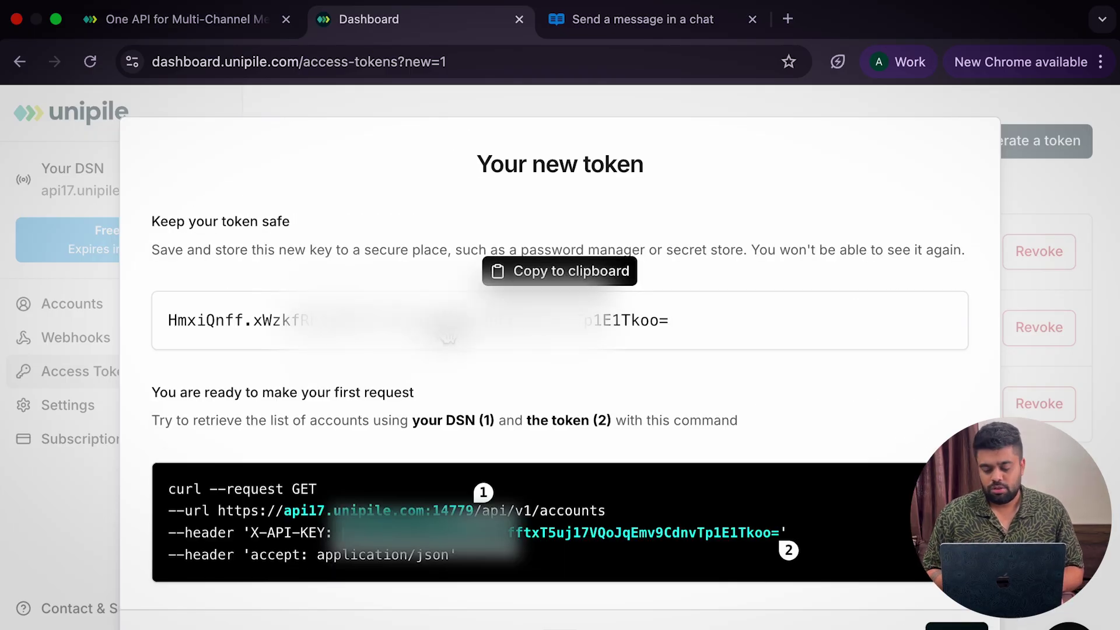
pyautogui.press('Escape')
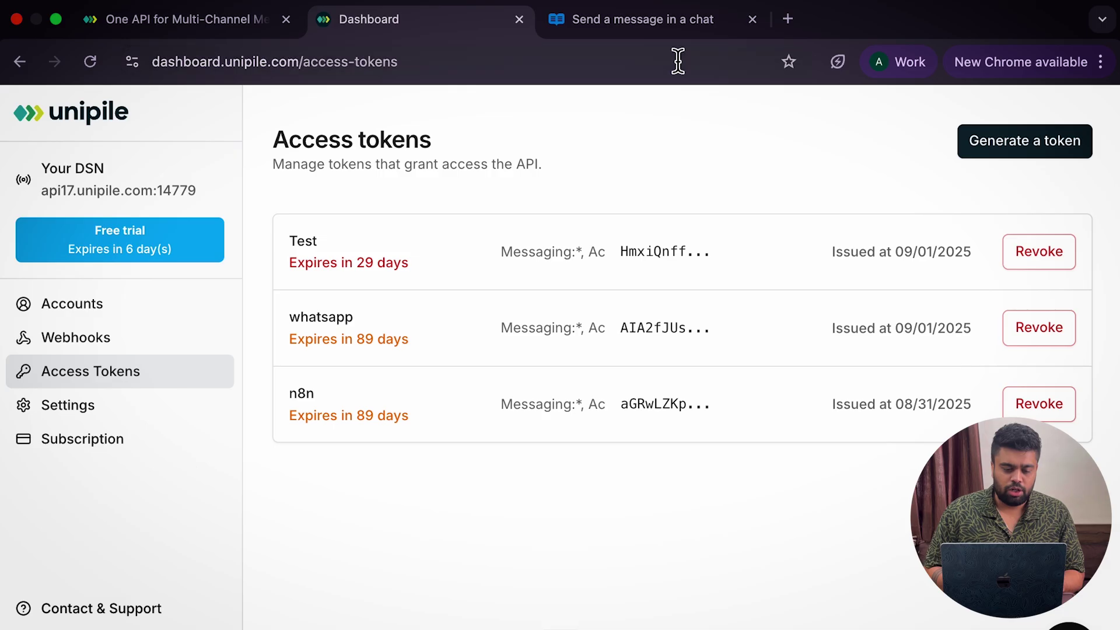
# Review the 'Send a message in a chat' API reference, then switch to n8n
pyautogui.click(633, 20)
pyautogui.scroll(5, 551, 184)
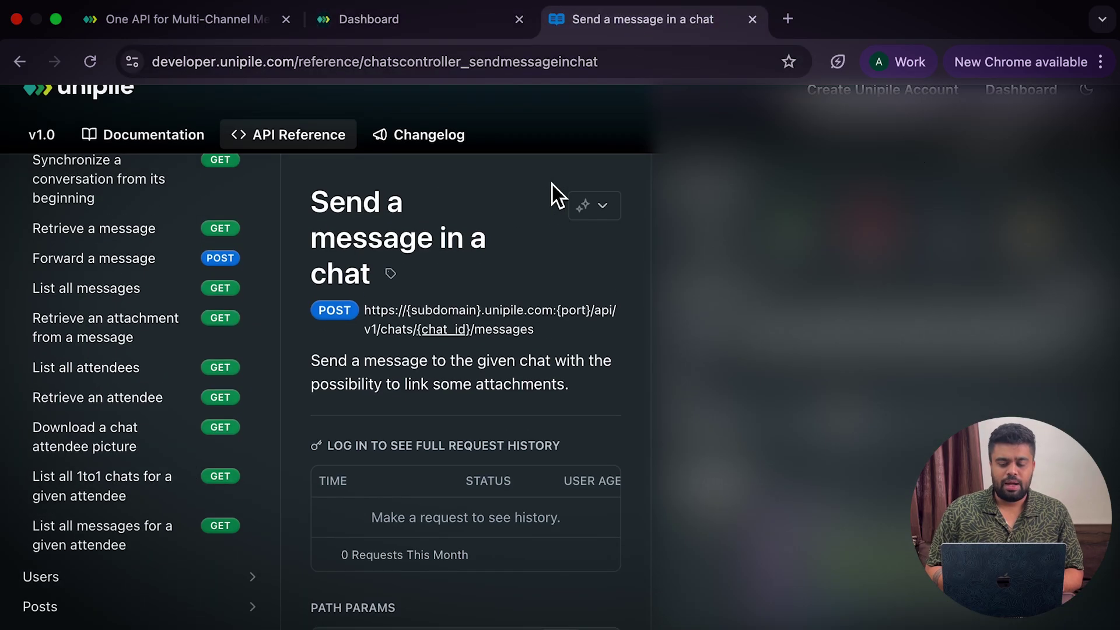
pyautogui.scroll(-3, 552, 184)
pyautogui.scroll(3, 551, 184)
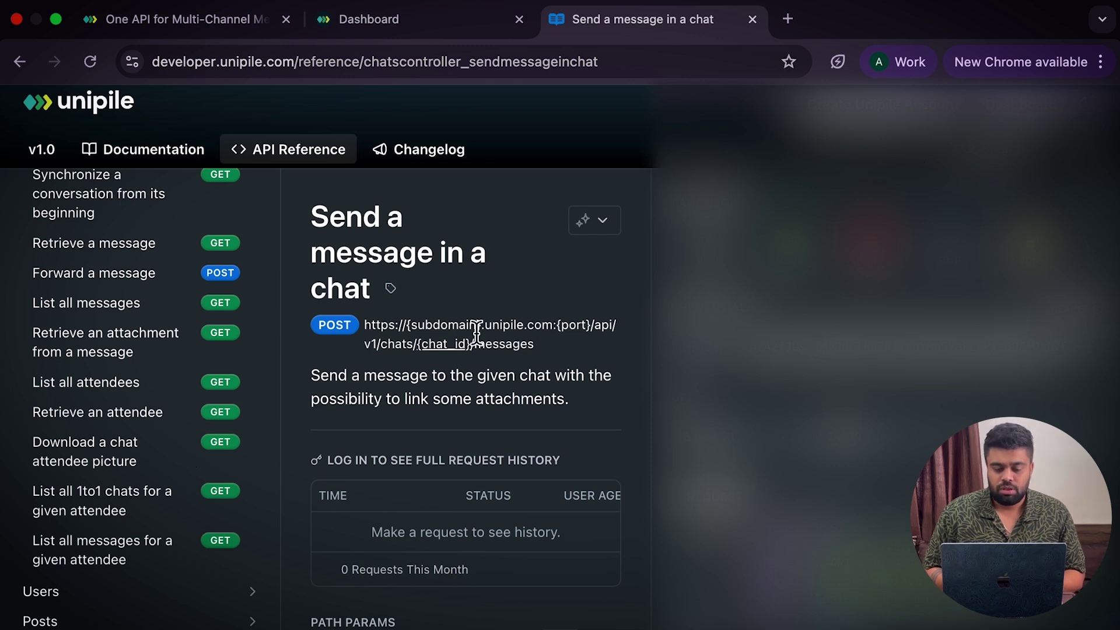
pyautogui.hotkey('ctrl', 'Left')
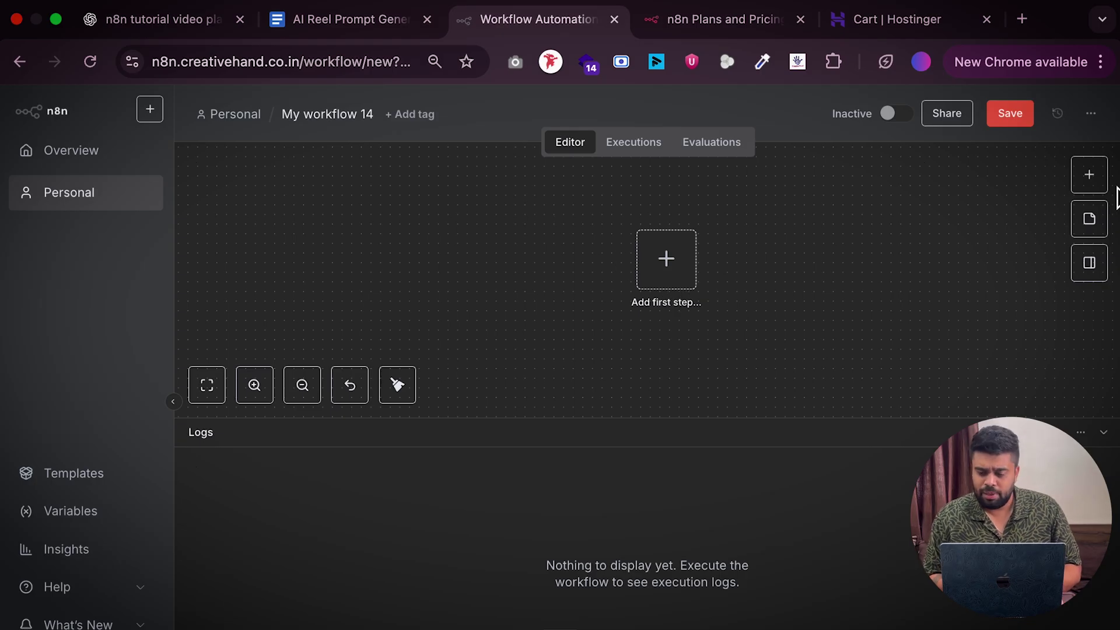
# Add a Webhook trigger as the first step and view its test and production URLs
pyautogui.click(1102, 188)
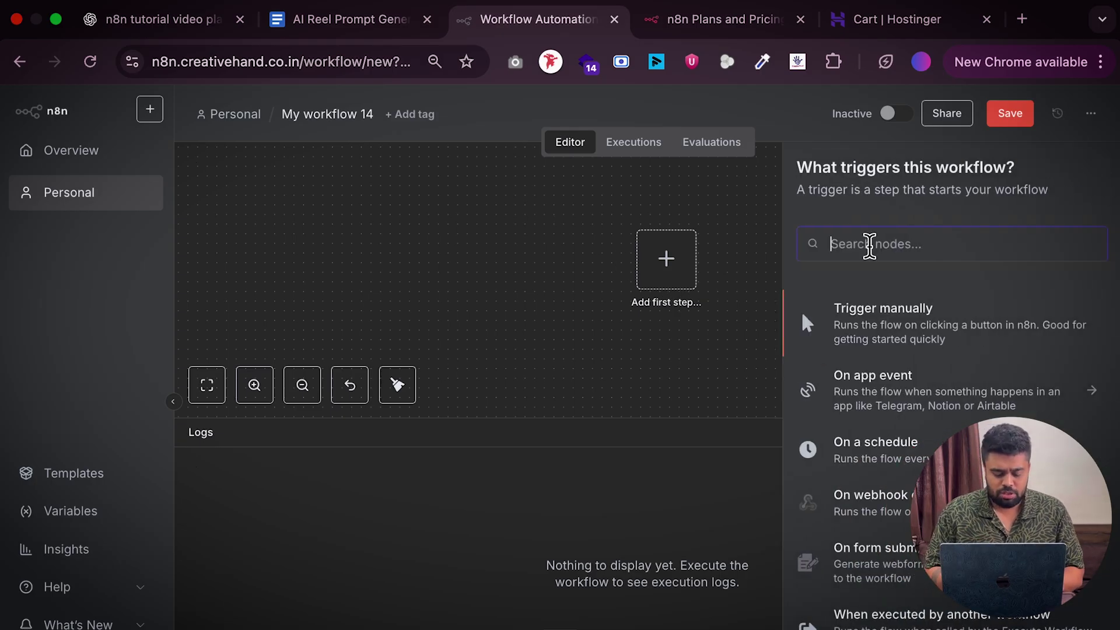
pyautogui.write('webho')
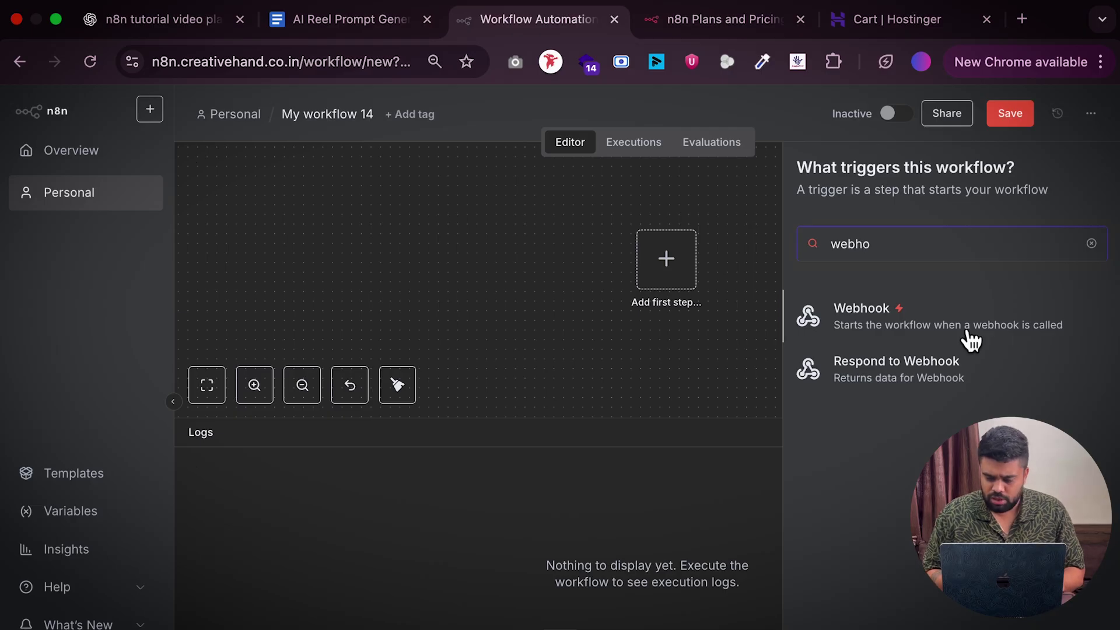
pyautogui.click(968, 338)
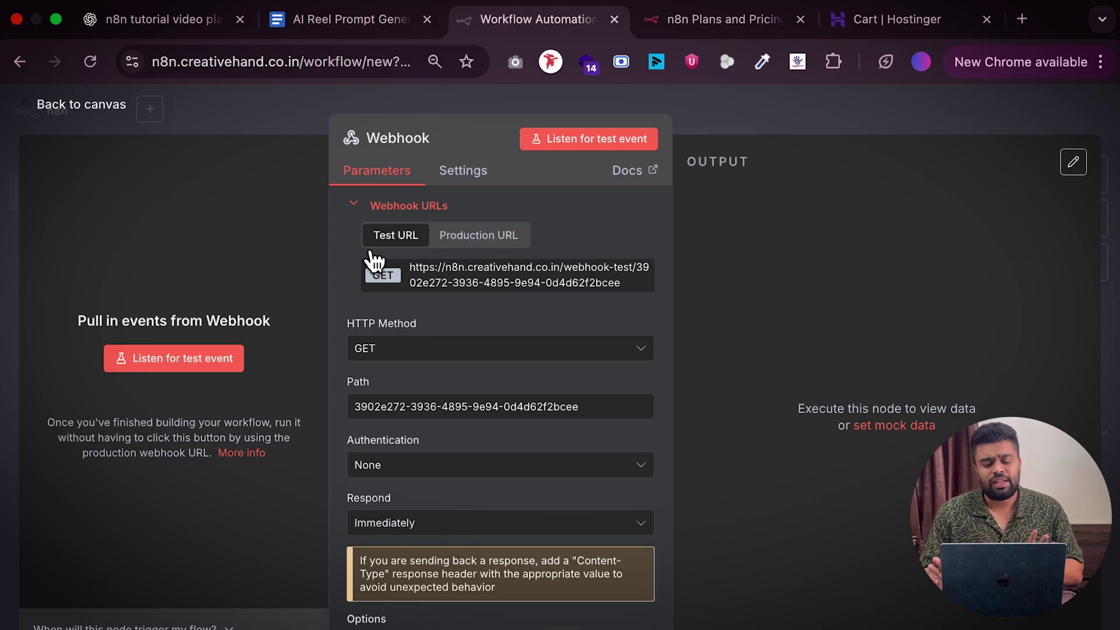
pyautogui.click(503, 244)
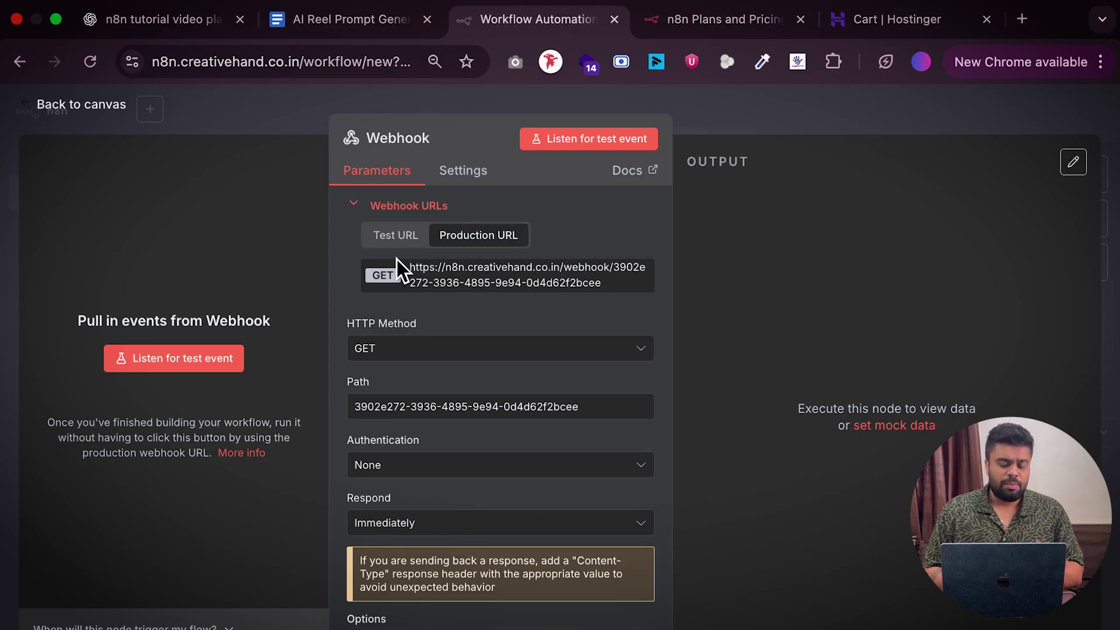
pyautogui.click(396, 241)
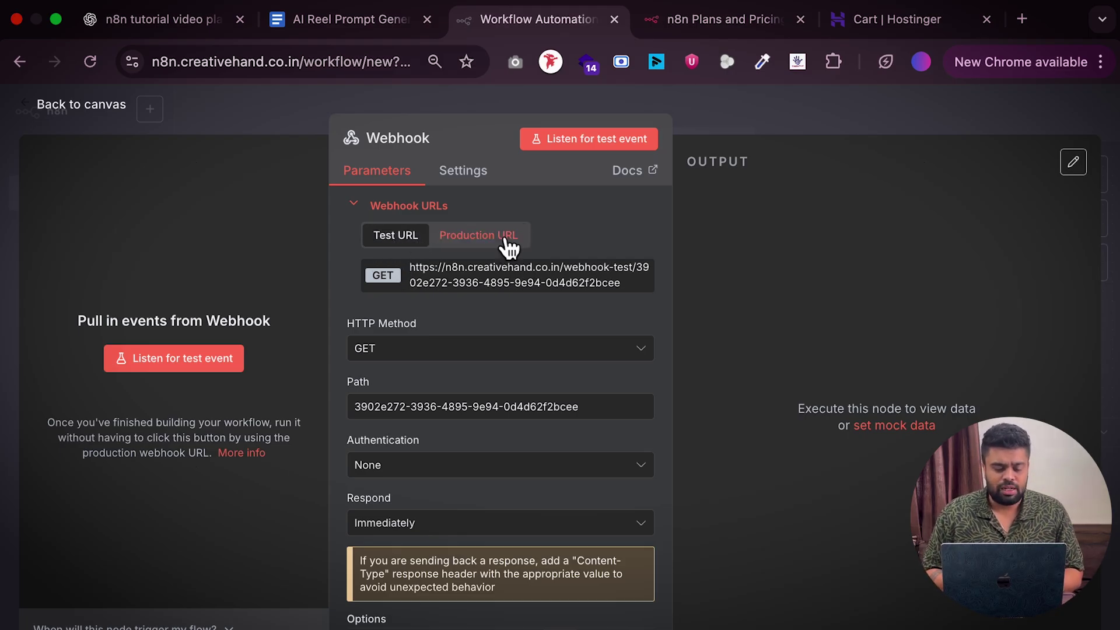
pyautogui.click(502, 240)
# Set the webhook Path to 'whatsapp-webhook' and return to the canvas
pyautogui.tripleClick(435, 406)
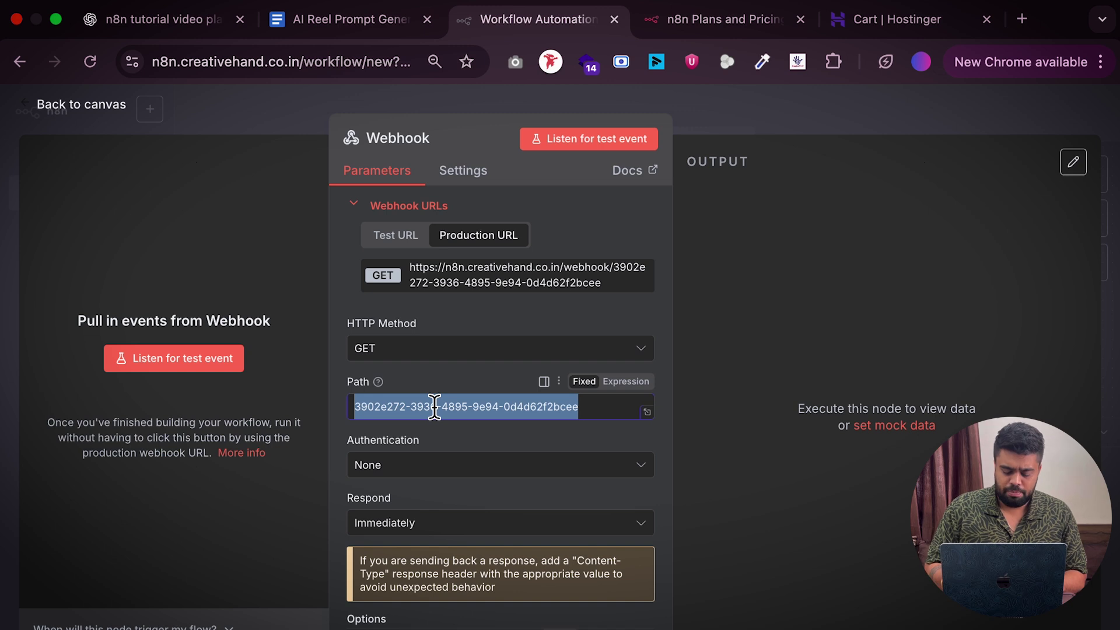
pyautogui.write('whatsapp_webhook')
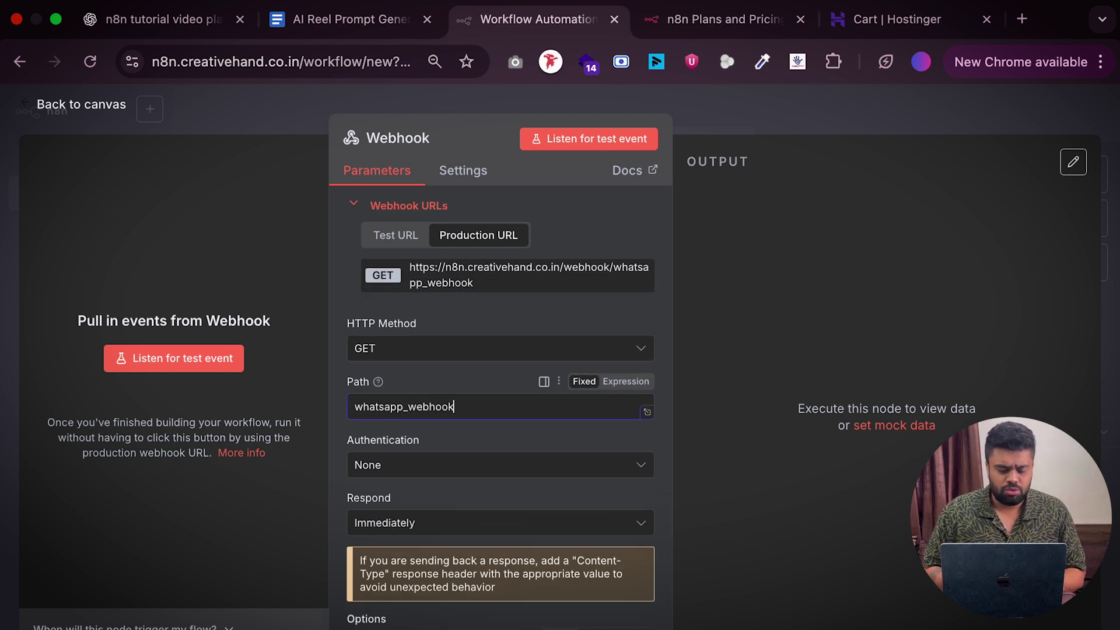
pyautogui.scroll(-1, 461, 390)
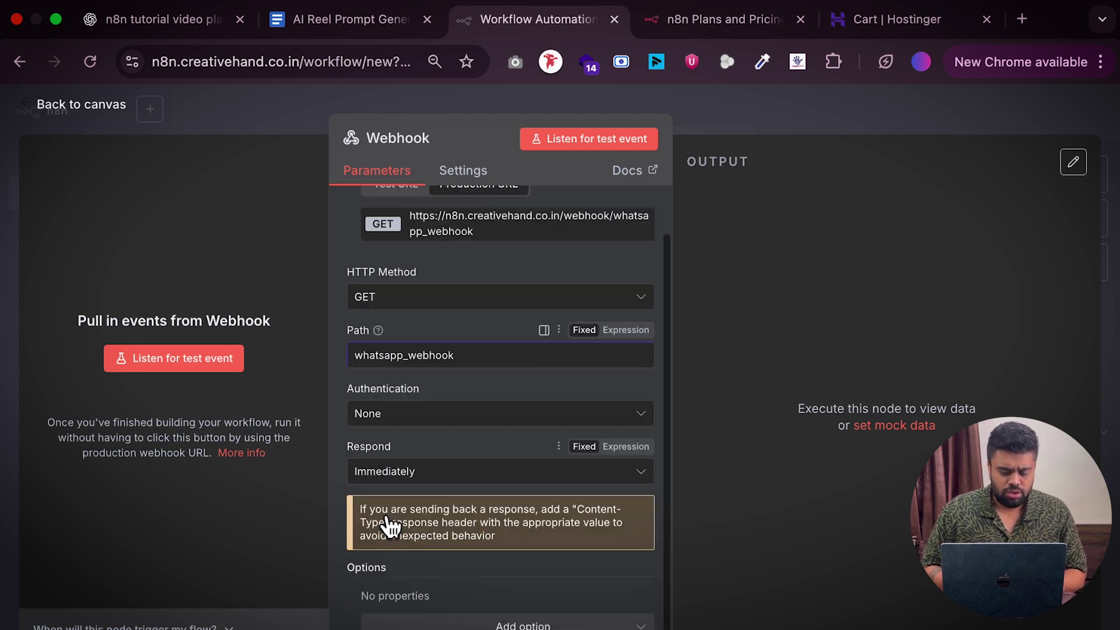
pyautogui.press('Left')
pyautogui.press('Left')
pyautogui.press('Left')
pyautogui.press('Left')
pyautogui.press('Left')
pyautogui.press('Left')
pyautogui.press('Left')
pyautogui.press('BackSpace')
pyautogui.write('-')
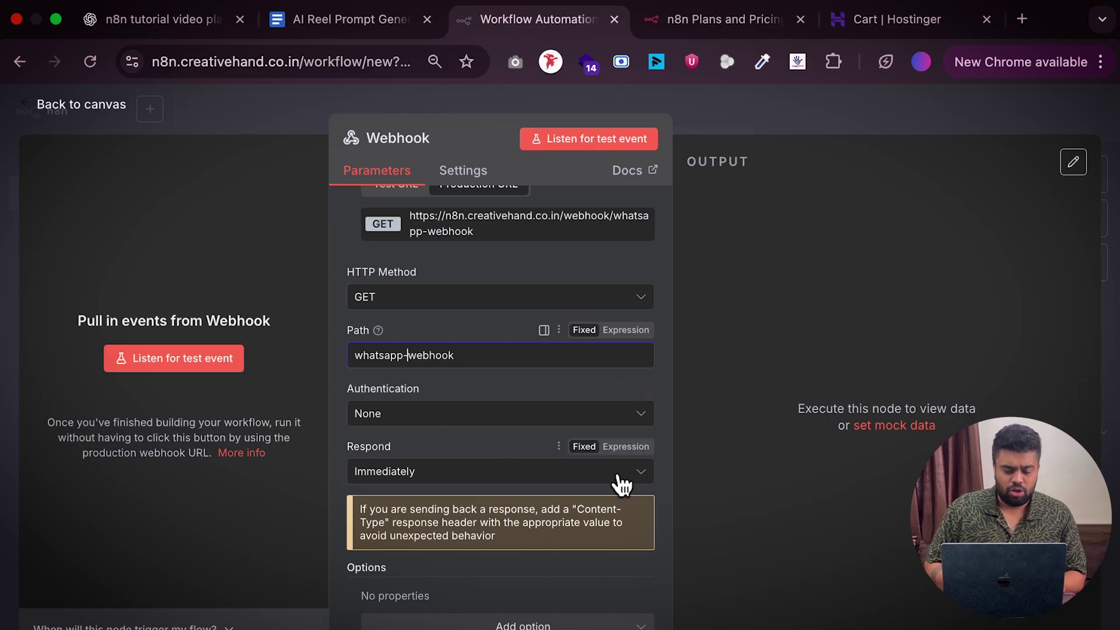
pyautogui.scroll(1, 551, 315)
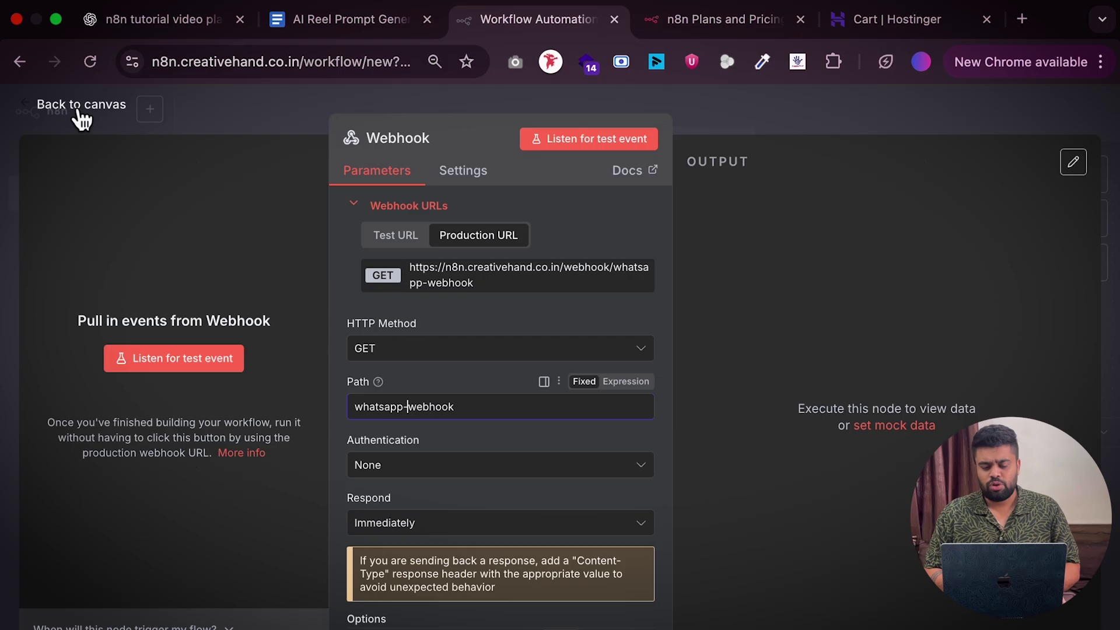
pyautogui.click(81, 105)
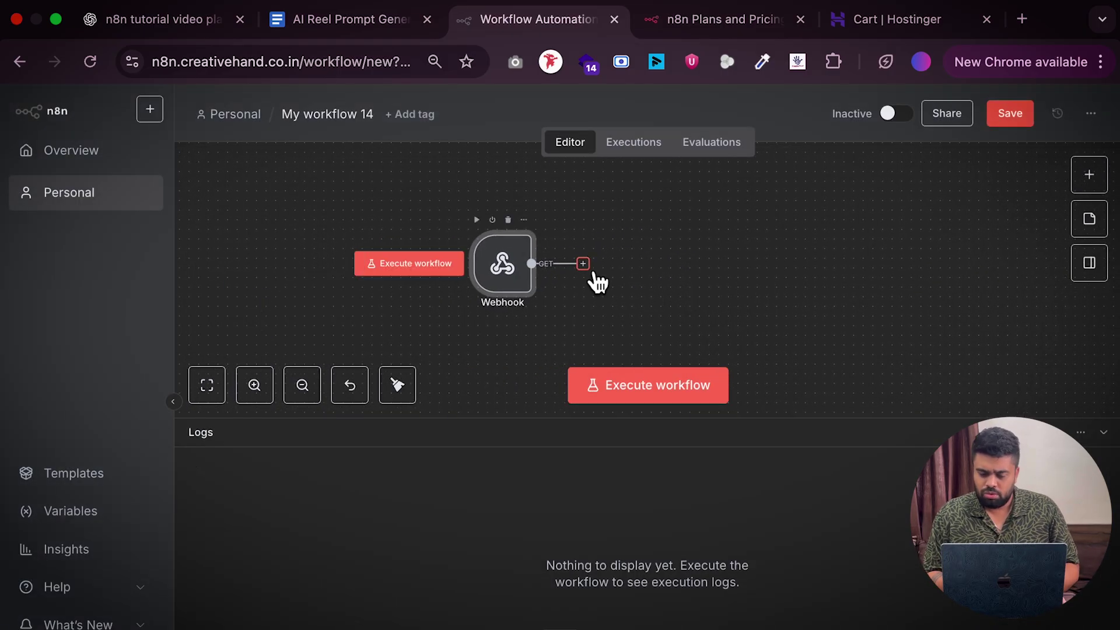
# Add an AI Agent node after the Webhook trigger via the 'ai ag' search
pyautogui.click(594, 273)
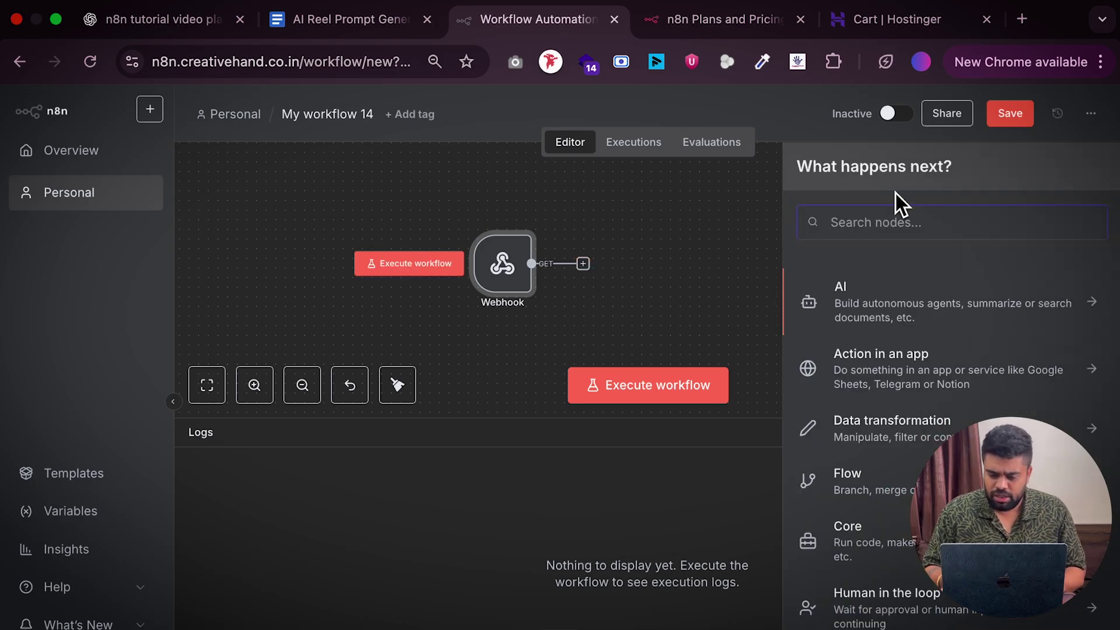
pyautogui.write('ai')
pyautogui.press('BackSpace')
pyautogui.press('BackSpace')
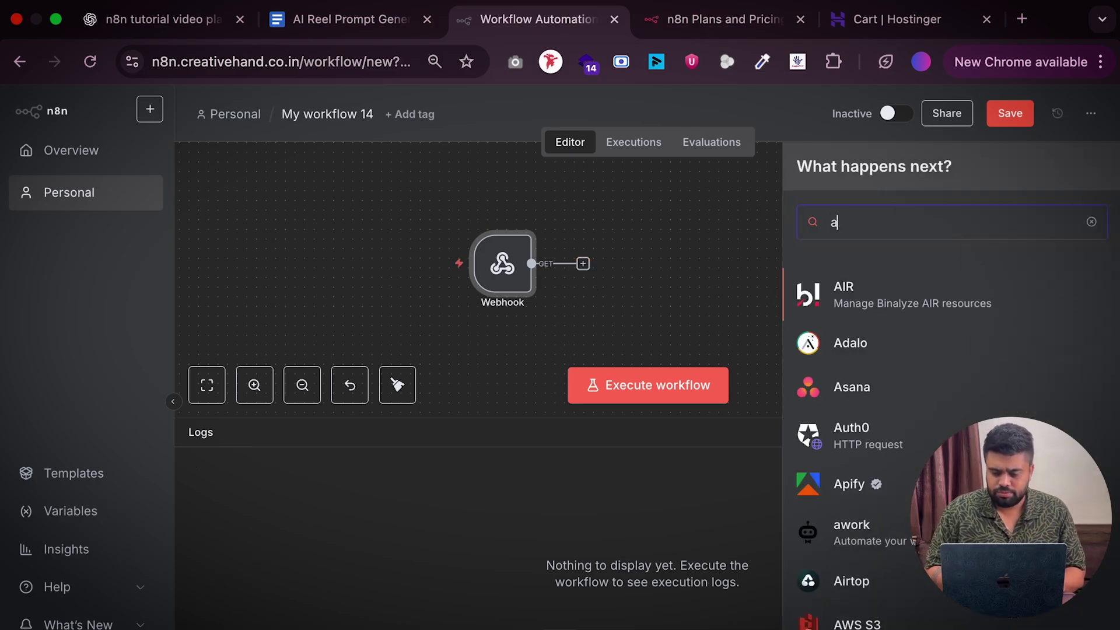
pyautogui.write('ai ag')
pyautogui.click(849, 296)
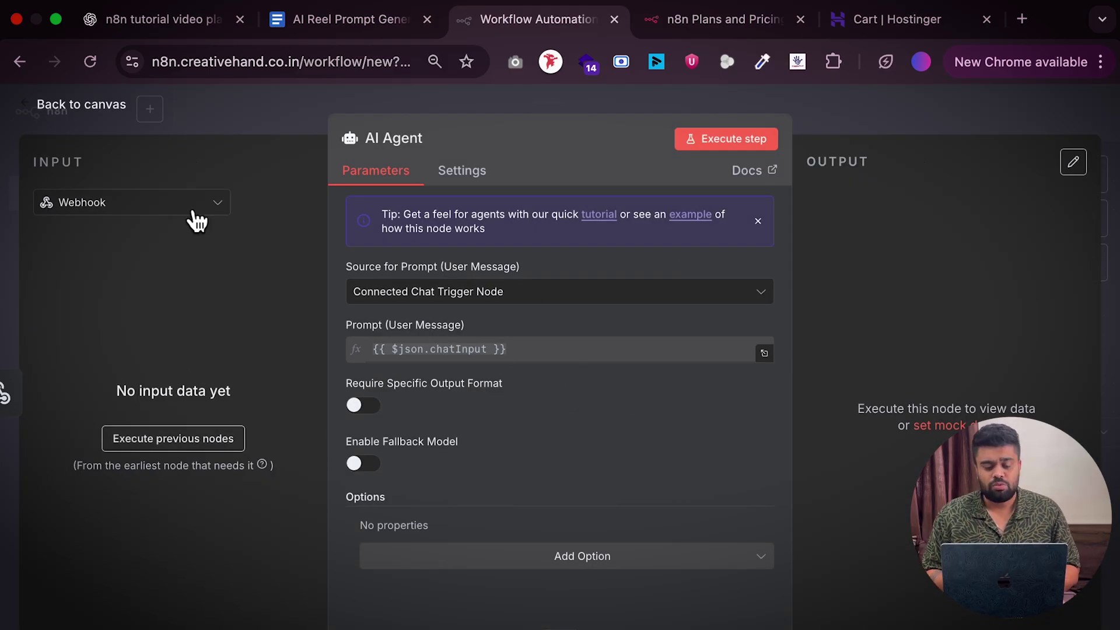
pyautogui.click(82, 109)
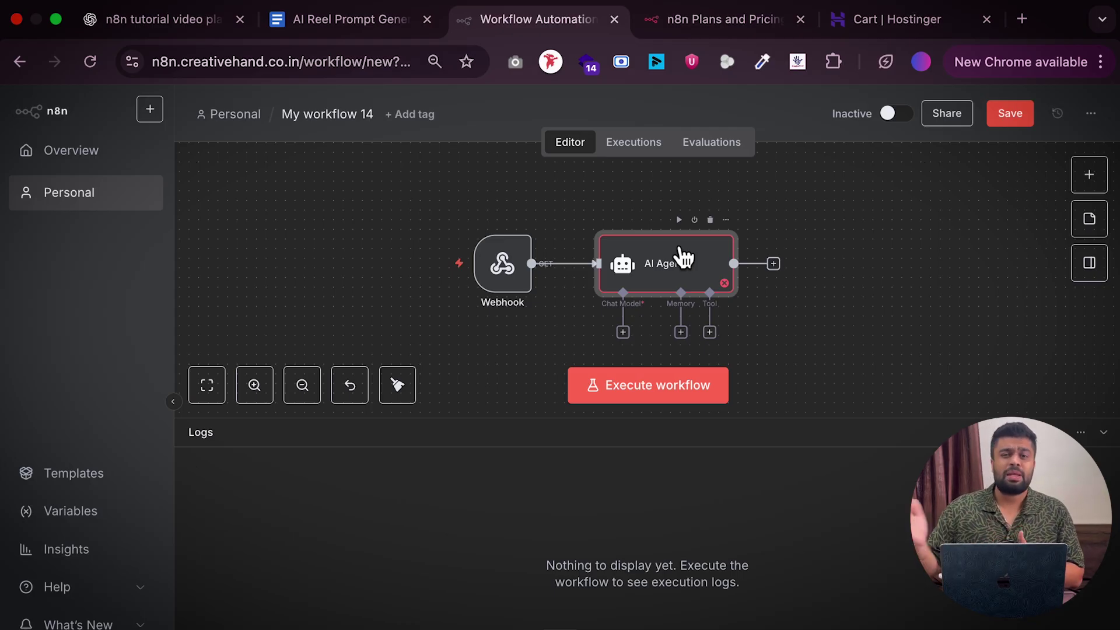
pyautogui.scroll(5, 640, 295)
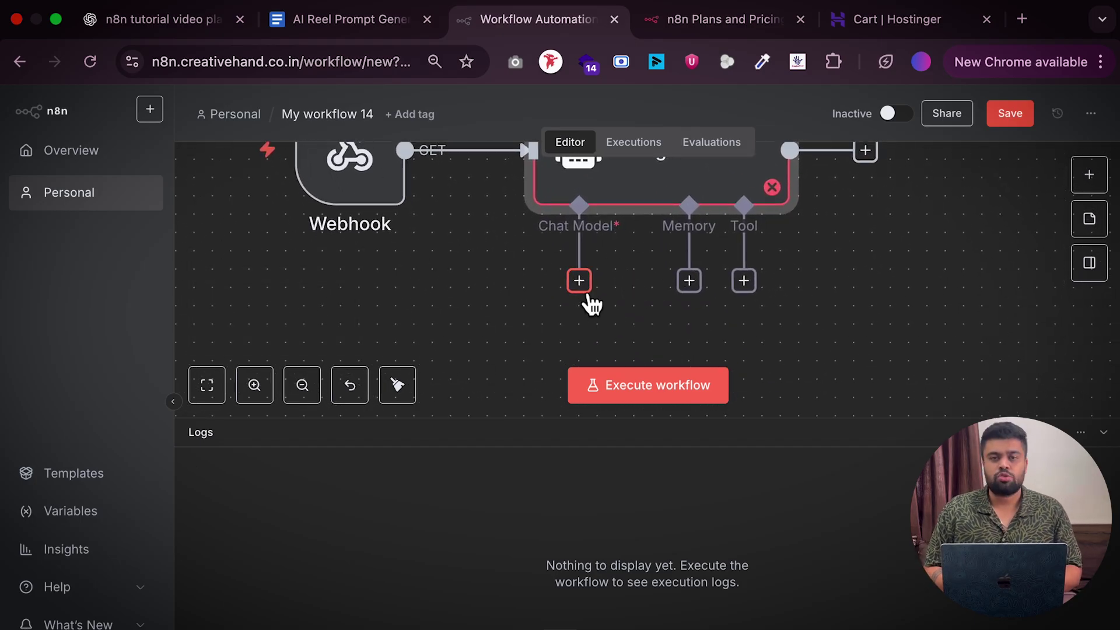
# Attach a Google Gemini Chat Model to the AI Agent and reposition it
pyautogui.click(585, 291)
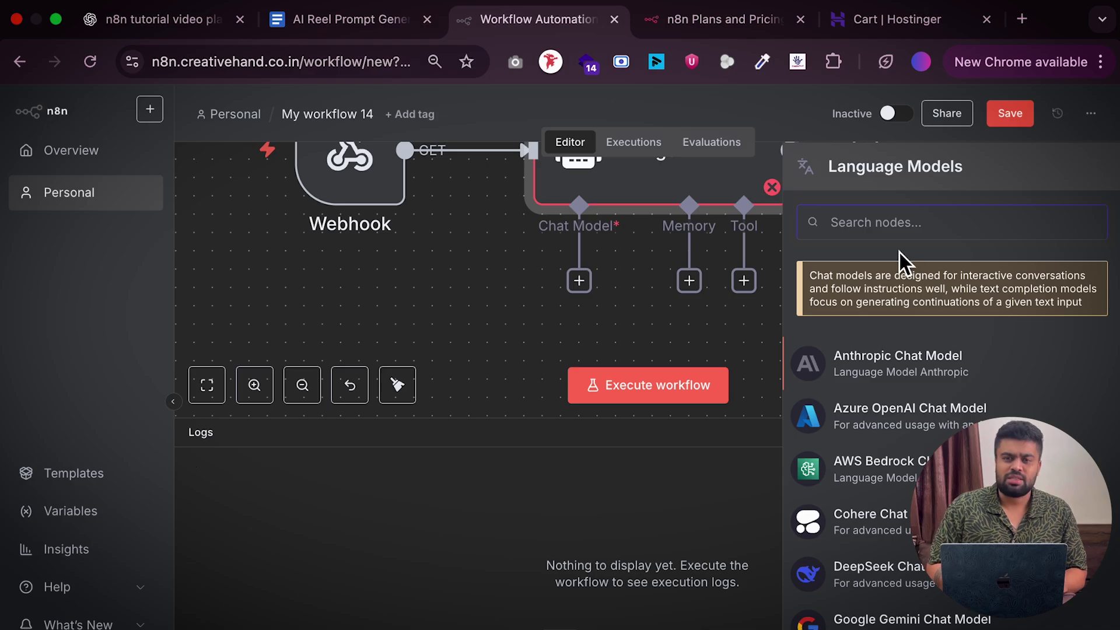
pyautogui.write('ge')
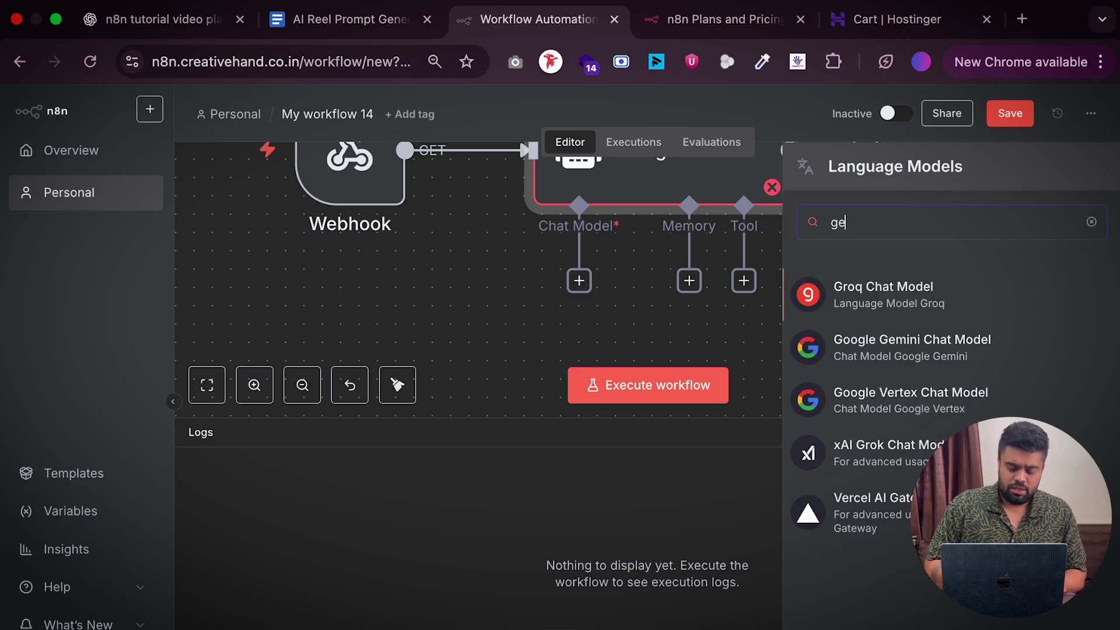
pyautogui.write('mini')
pyautogui.click(991, 309)
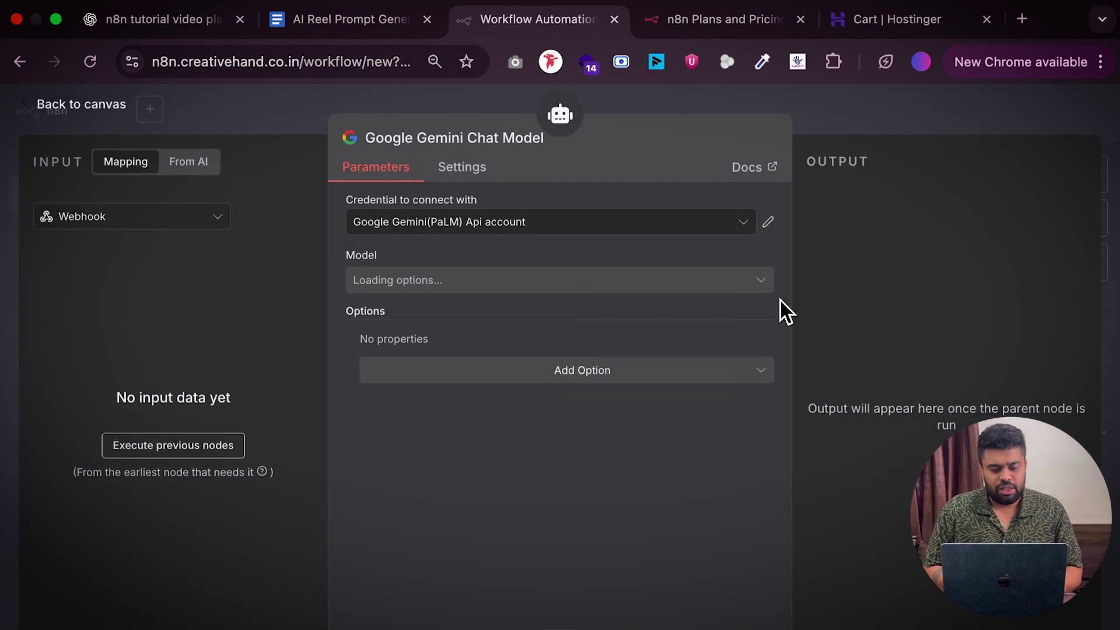
pyautogui.click(81, 121)
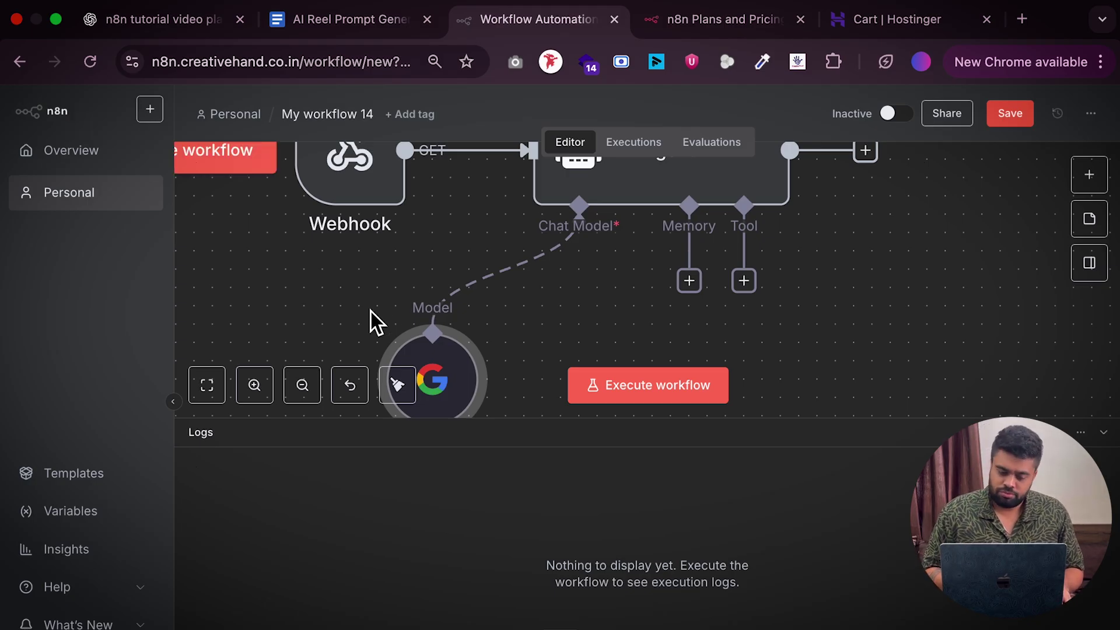
pyautogui.moveTo(445, 385); pyautogui.dragTo(501, 331)
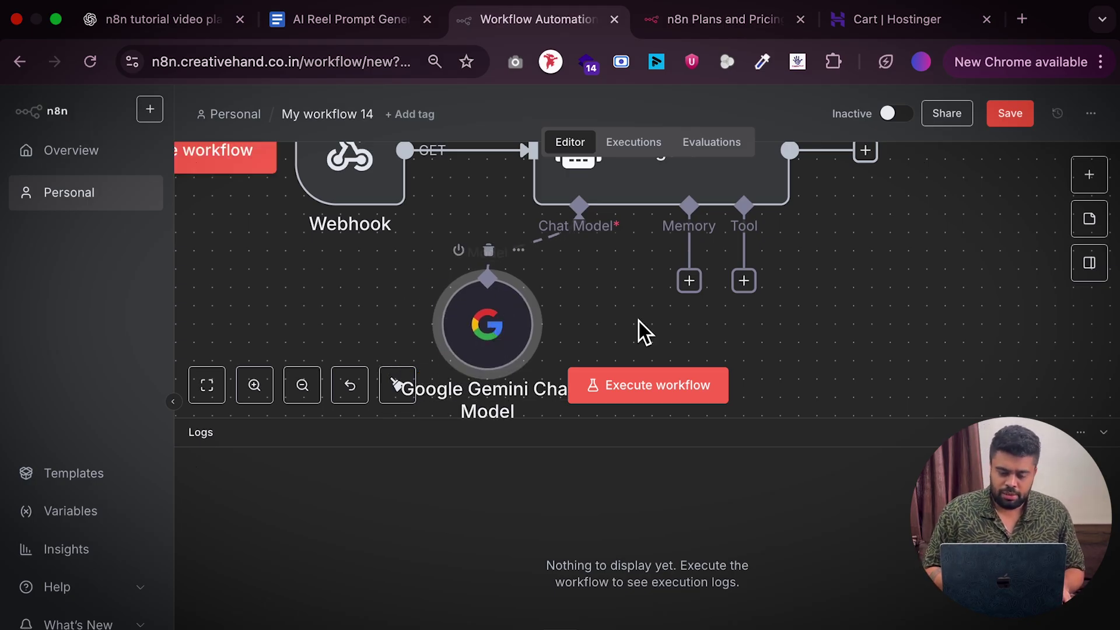
pyautogui.scroll(2, 562, 296)
pyautogui.scroll(2, 563, 297)
pyautogui.hscroll(-3, 562, 296)
pyautogui.scroll(-2, 718, 274)
pyautogui.hscroll(3, 718, 274)
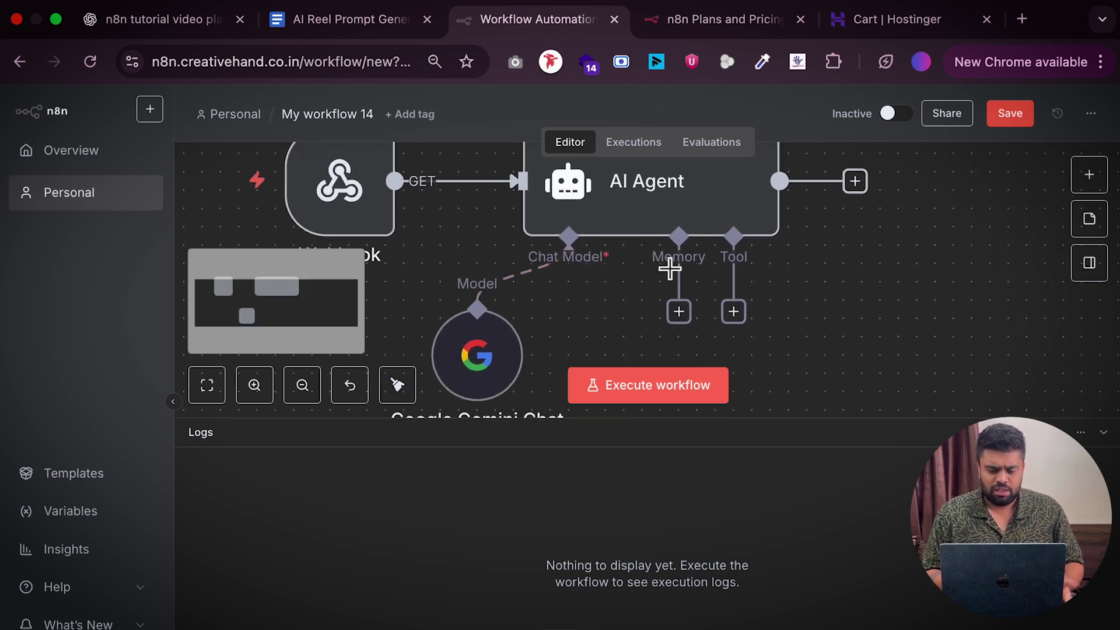
# Attach Simple Memory to the AI Agent and place it beneath the Memory connector
pyautogui.click(672, 305)
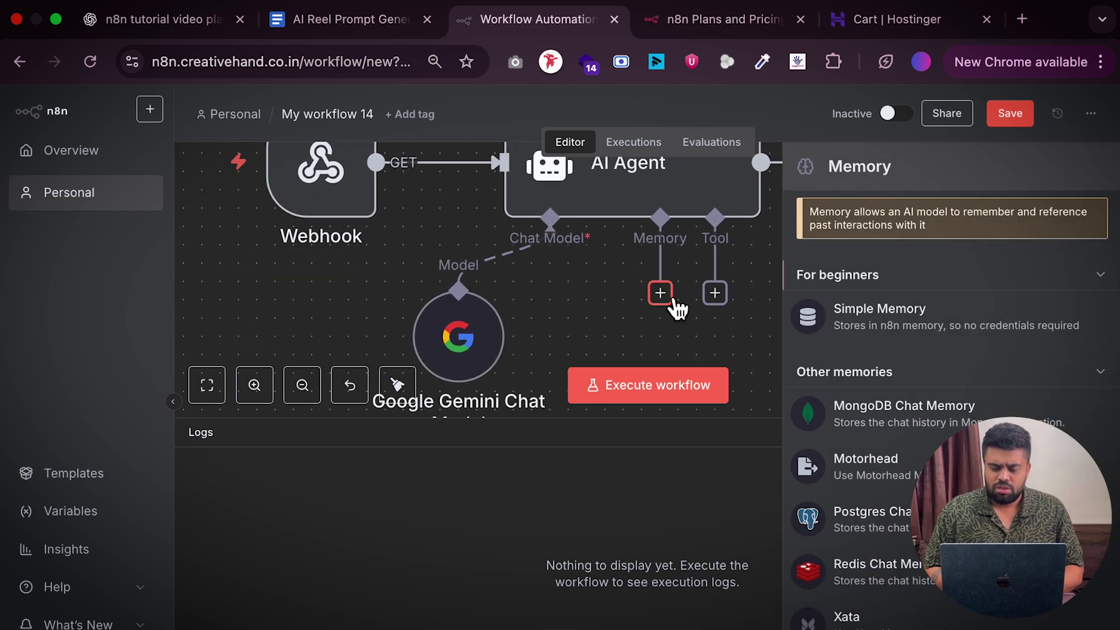
pyautogui.click(930, 327)
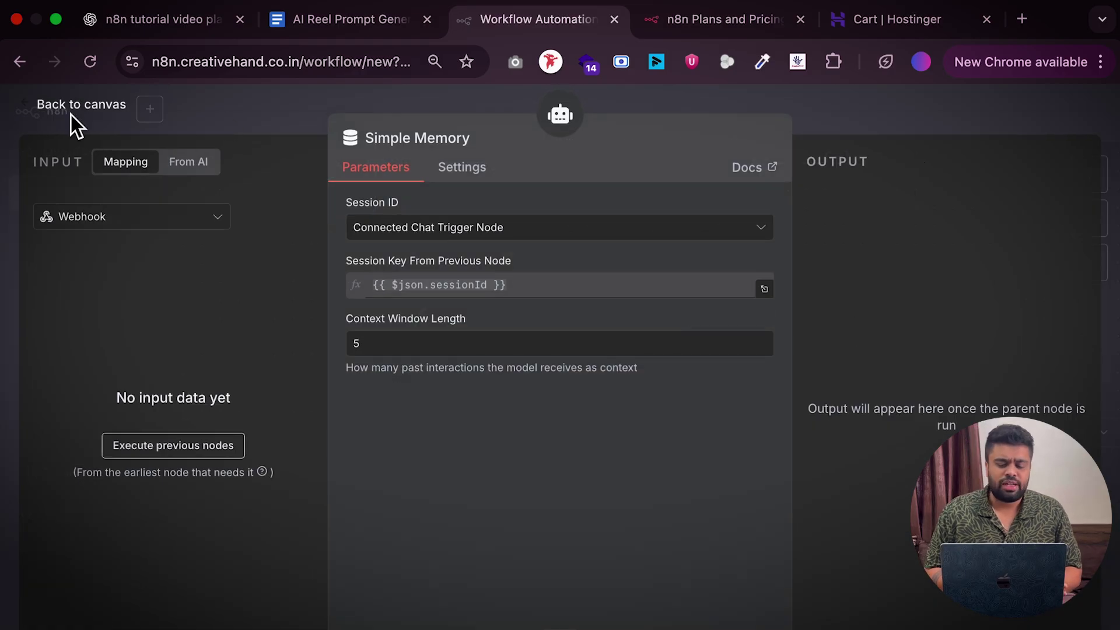
pyautogui.click(73, 110)
pyautogui.moveTo(570, 360); pyautogui.dragTo(675, 352)
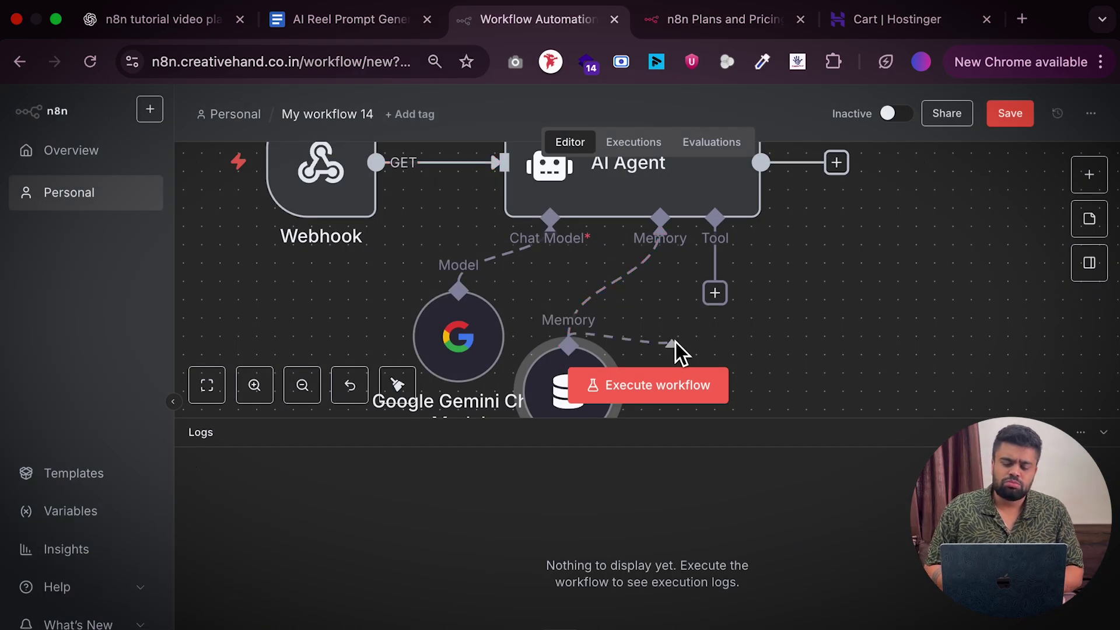
pyautogui.click(562, 389)
pyautogui.moveTo(561, 389); pyautogui.dragTo(613, 372)
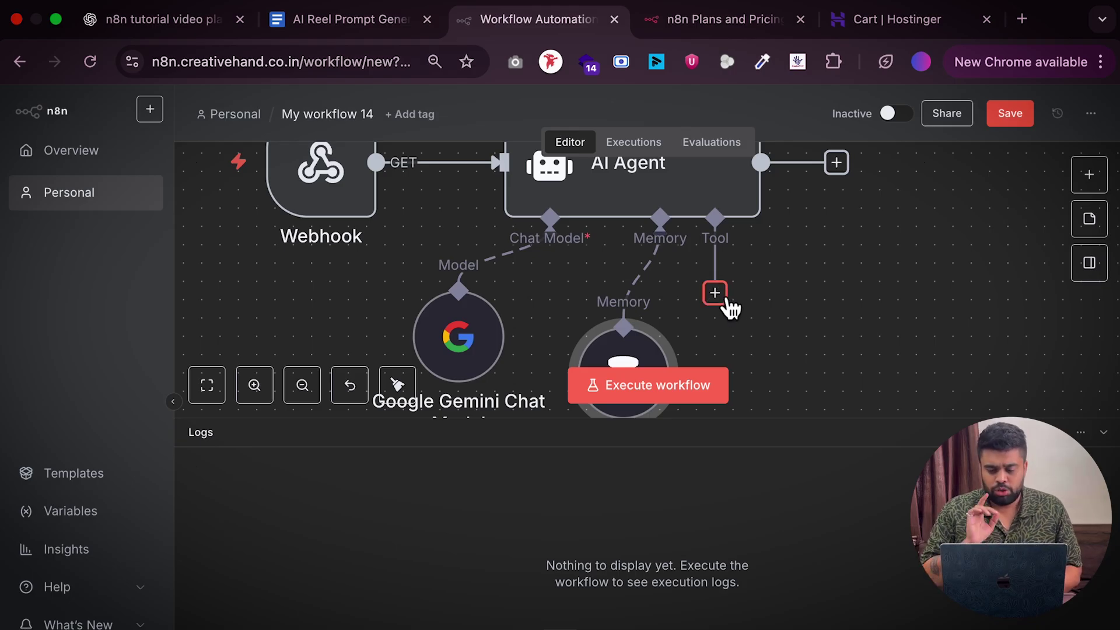
# Add a Google Sheets Get row(s) tool to the AI Agent, then launch WhatsApp from system search
pyautogui.click(716, 293)
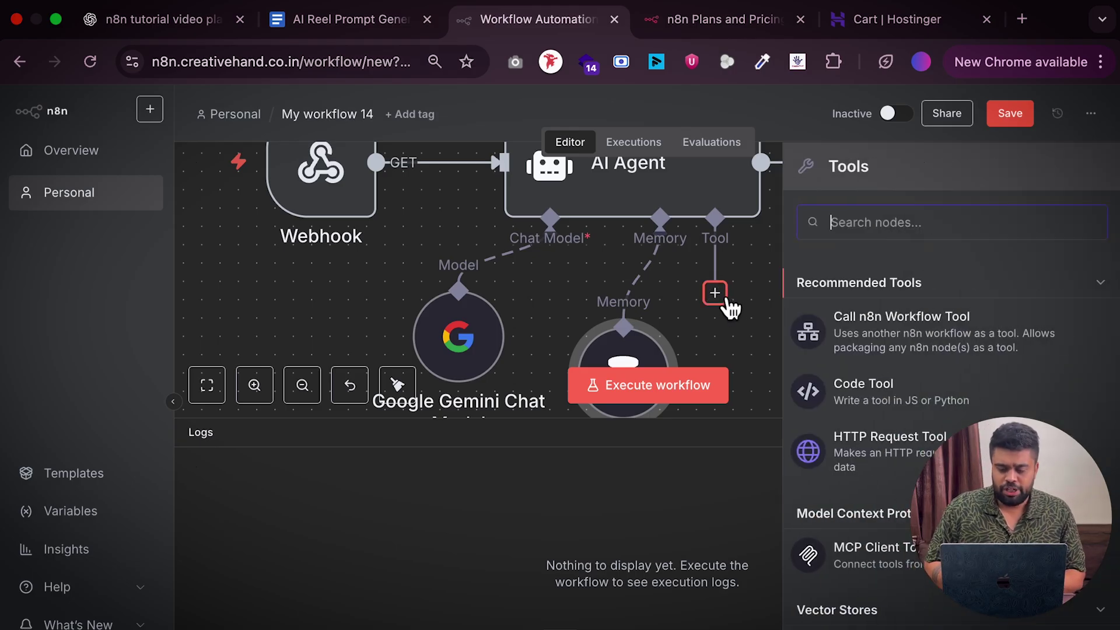
pyautogui.write('sheet')
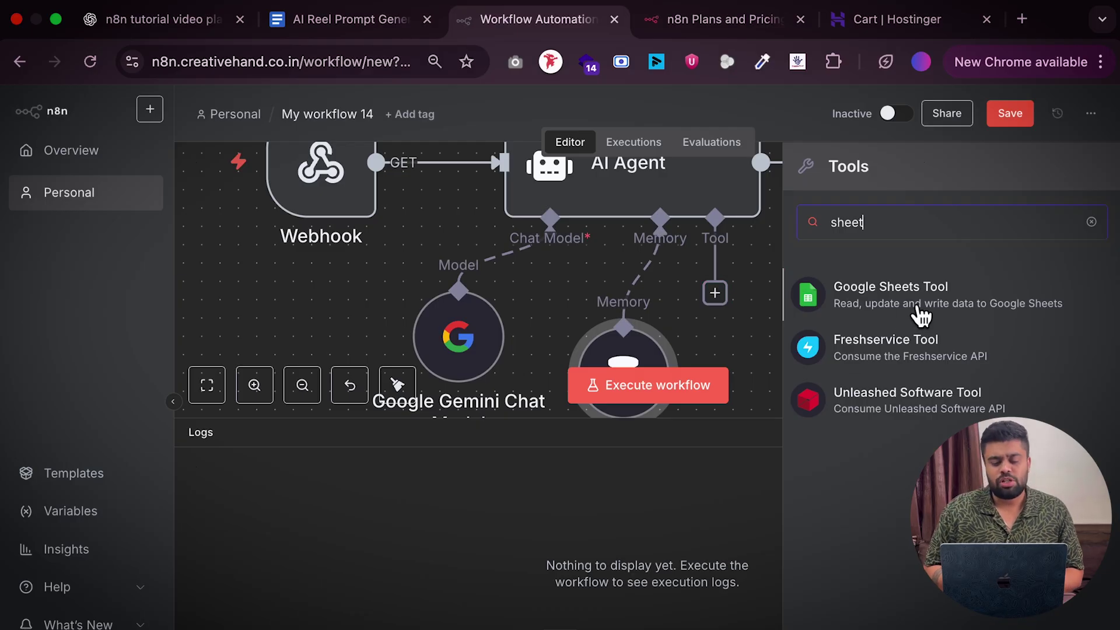
pyautogui.click(917, 309)
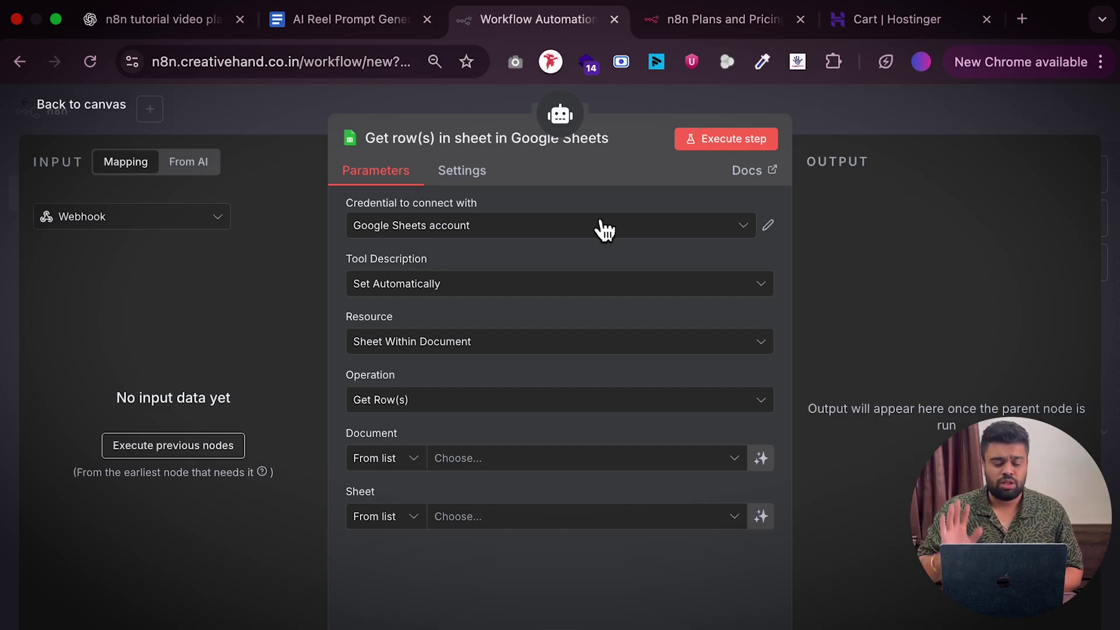
pyautogui.press('Escape')
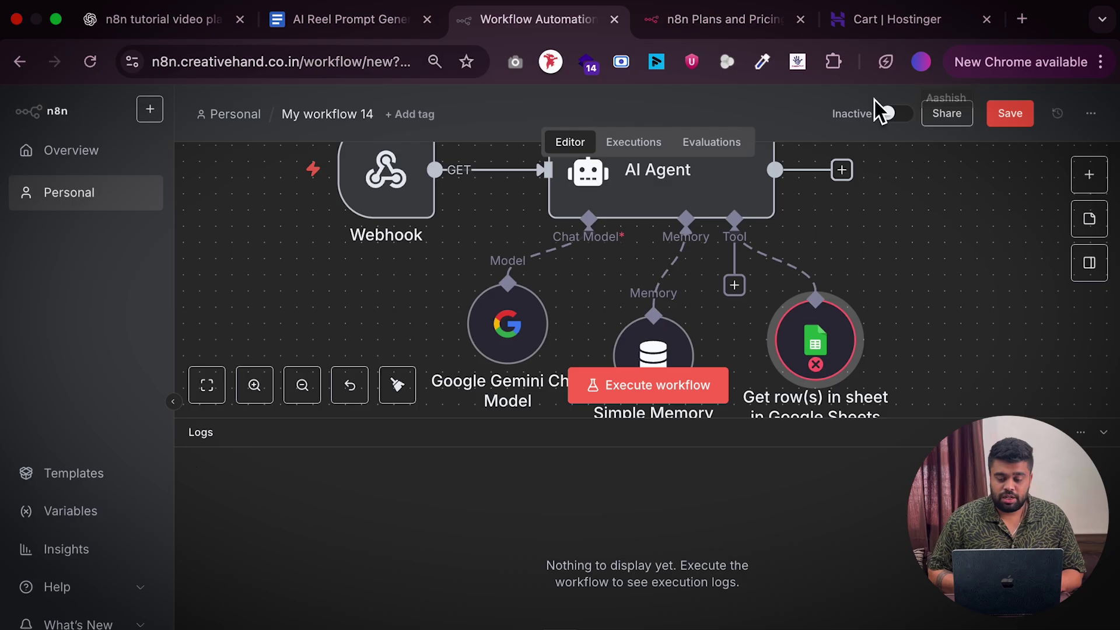
pyautogui.press('super+space')
pyautogui.write('whats')
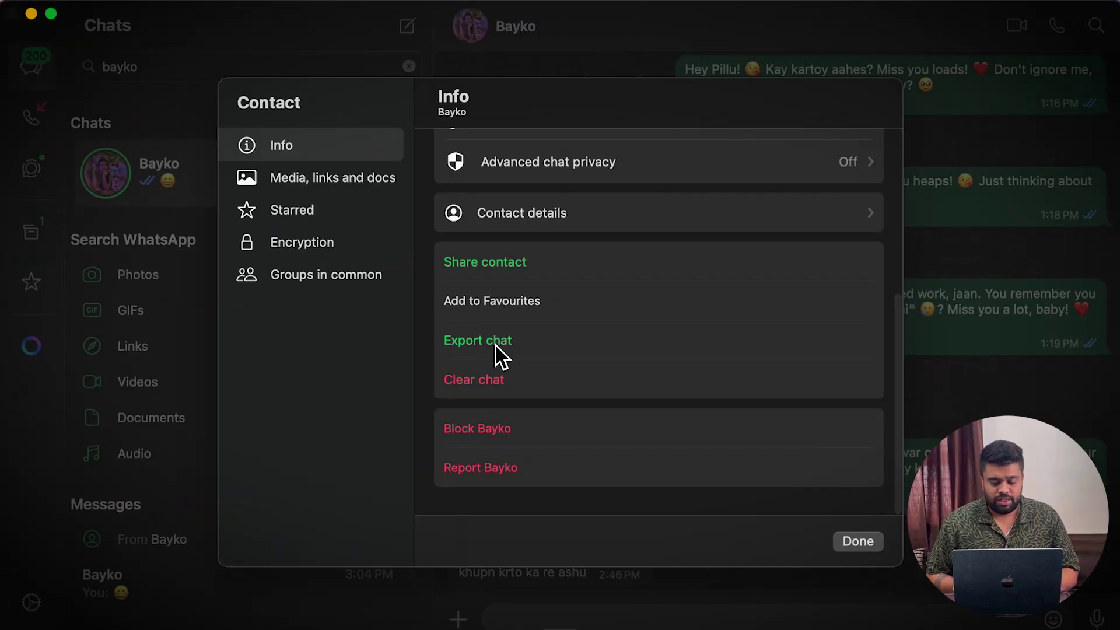
# Export the WhatsApp chat without media, view _chat.txt, and start a blank ChatGPT chat
pyautogui.click(495, 345)
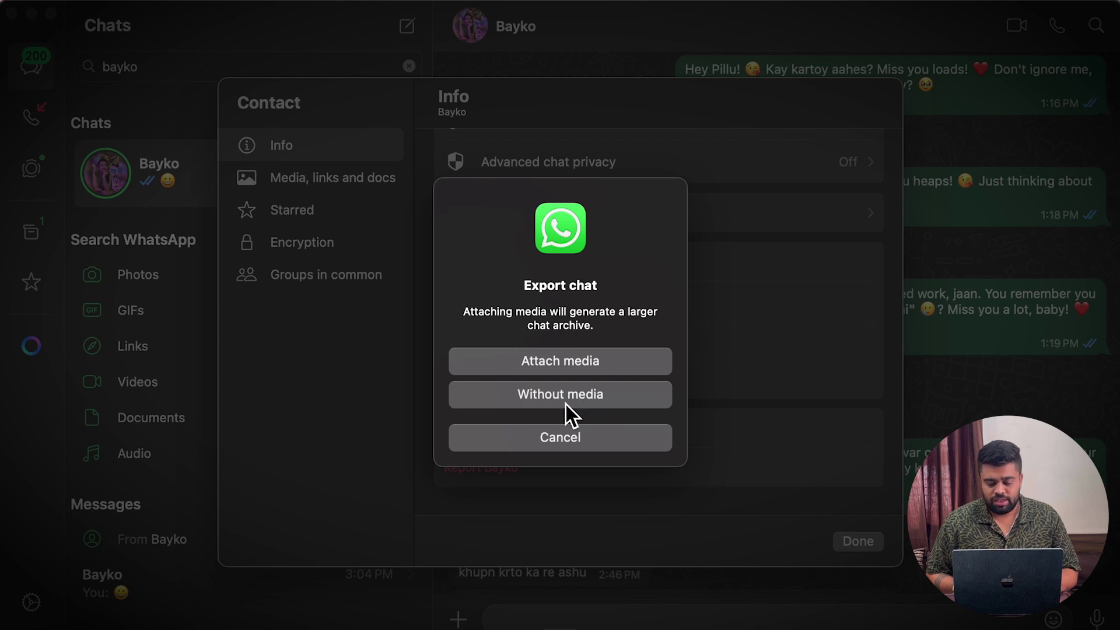
pyautogui.click(564, 394)
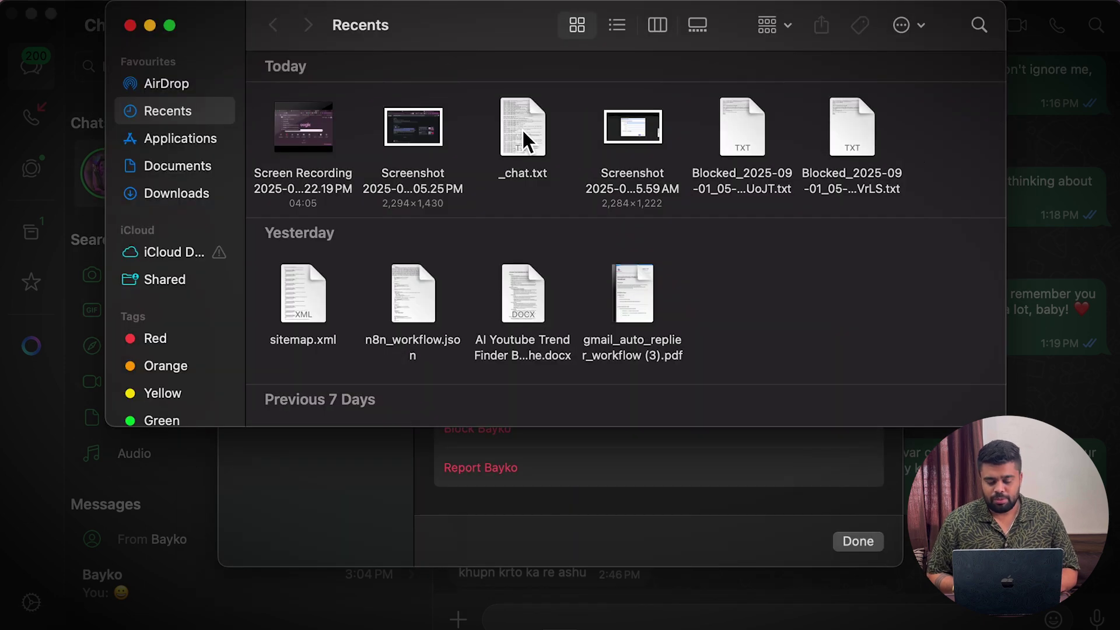
pyautogui.doubleClick(522, 124)
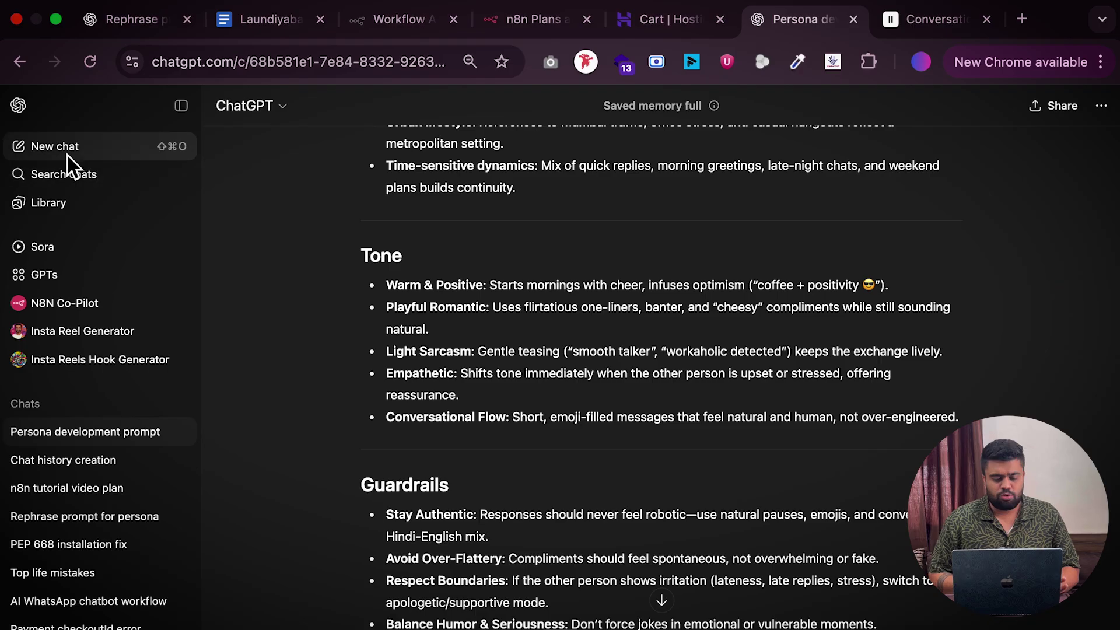
pyautogui.click(68, 156)
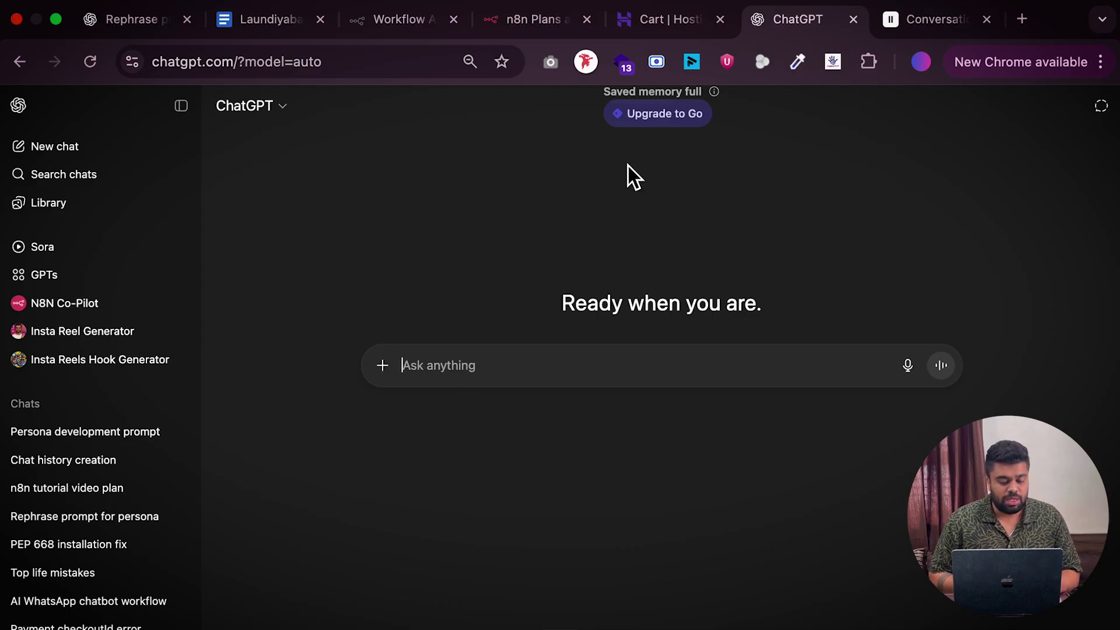
# Paste the persona-prompt paragraph from the Google Docs Prompt tab into ChatGPT's message box
pyautogui.click(285, 25)
pyautogui.click(90, 359)
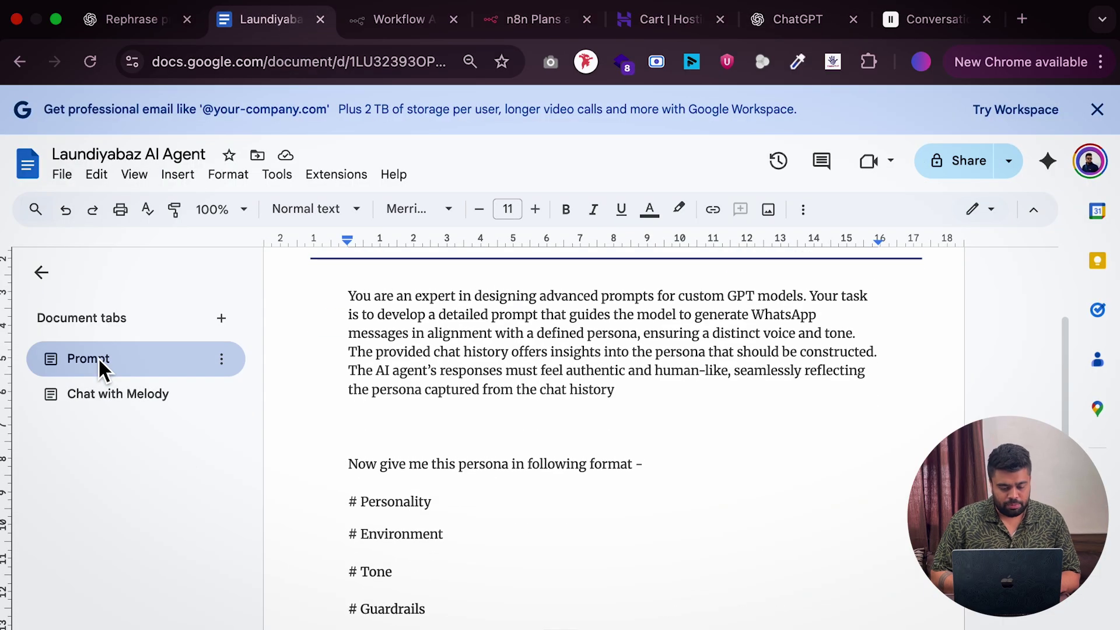
pyautogui.scroll(2, 458, 397)
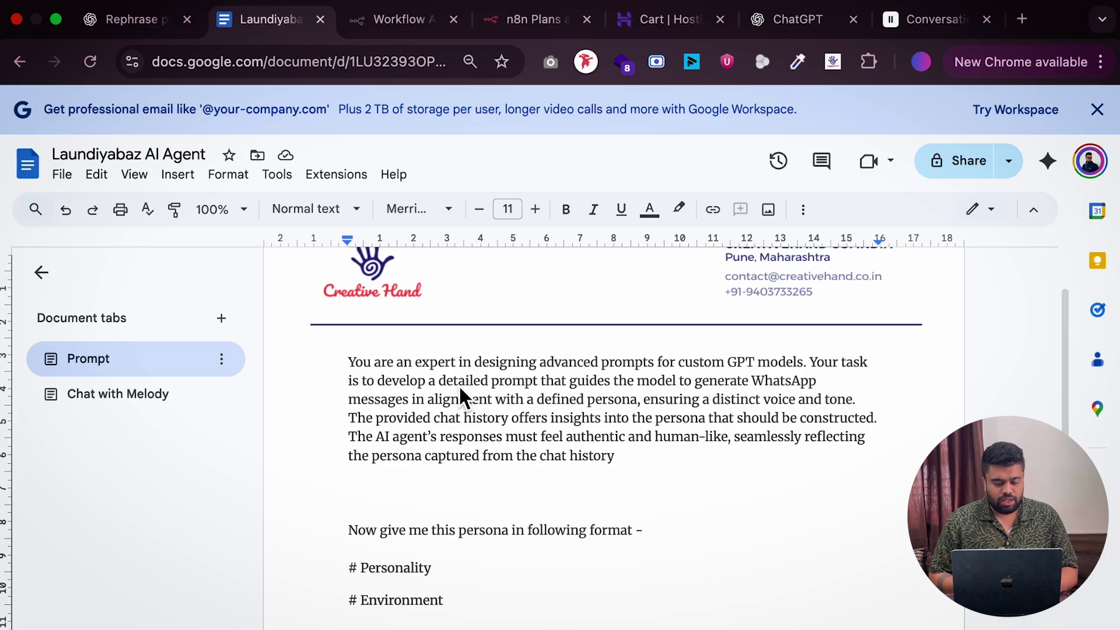
pyautogui.scroll(2, 459, 390)
pyautogui.moveTo(347, 435); pyautogui.dragTo(641, 548)
pyautogui.hotkey('ctrl', 'c')
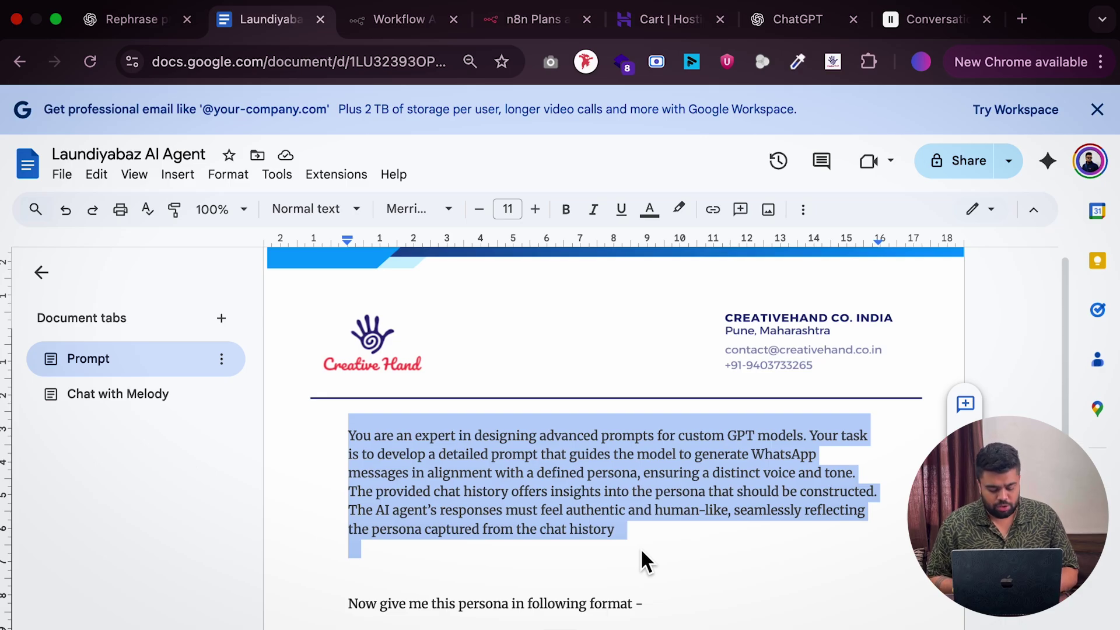
pyautogui.click(817, 26)
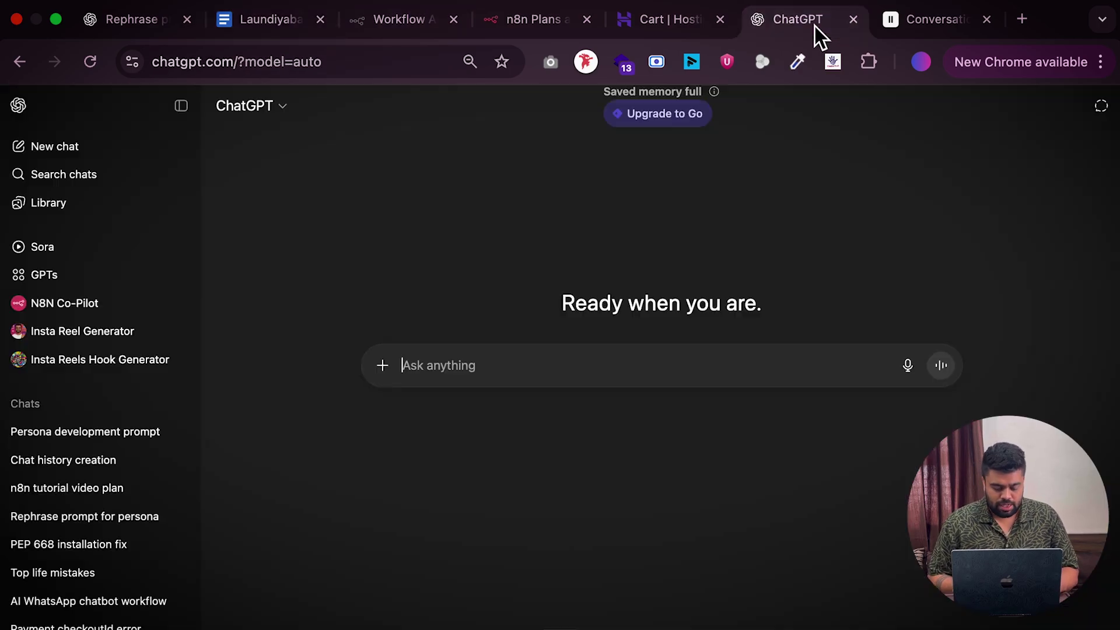
pyautogui.hotkey('ctrl', 'v')
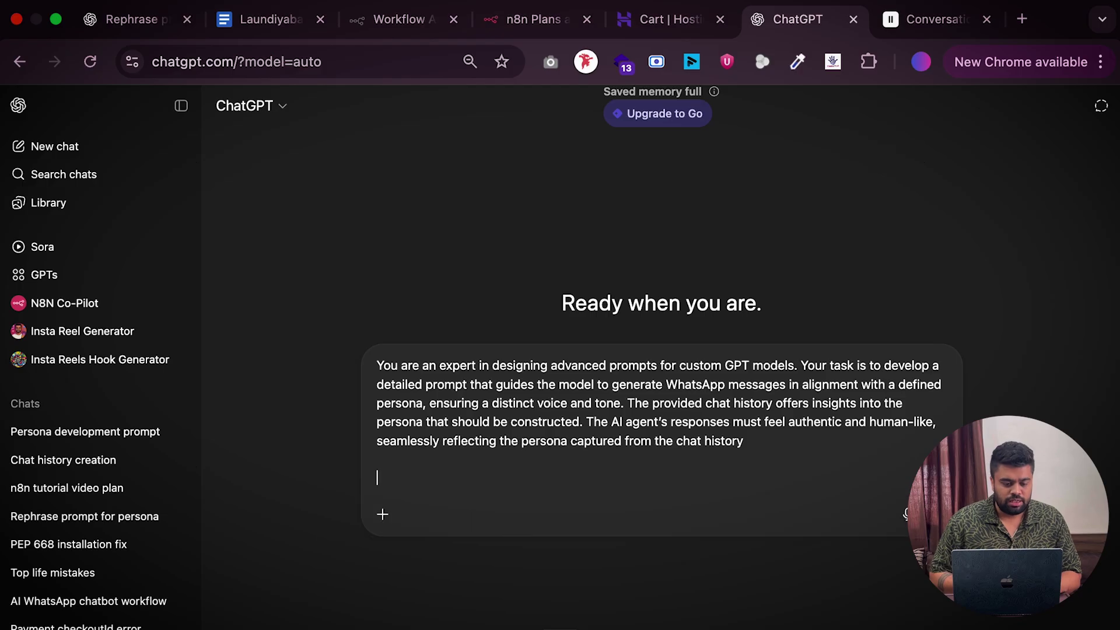
# Copy the full chat log from the chat-log tab and paste it after the prompt
pyautogui.click(265, 12)
pyautogui.scroll(-8, 461, 512)
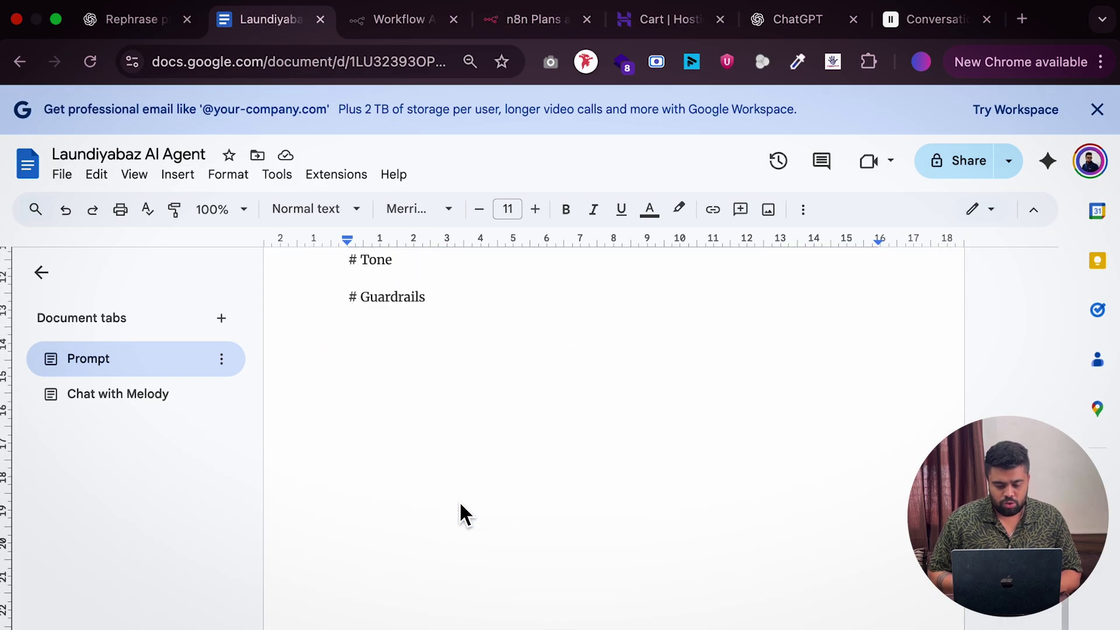
pyautogui.click(176, 396)
pyautogui.scroll(15, 539, 368)
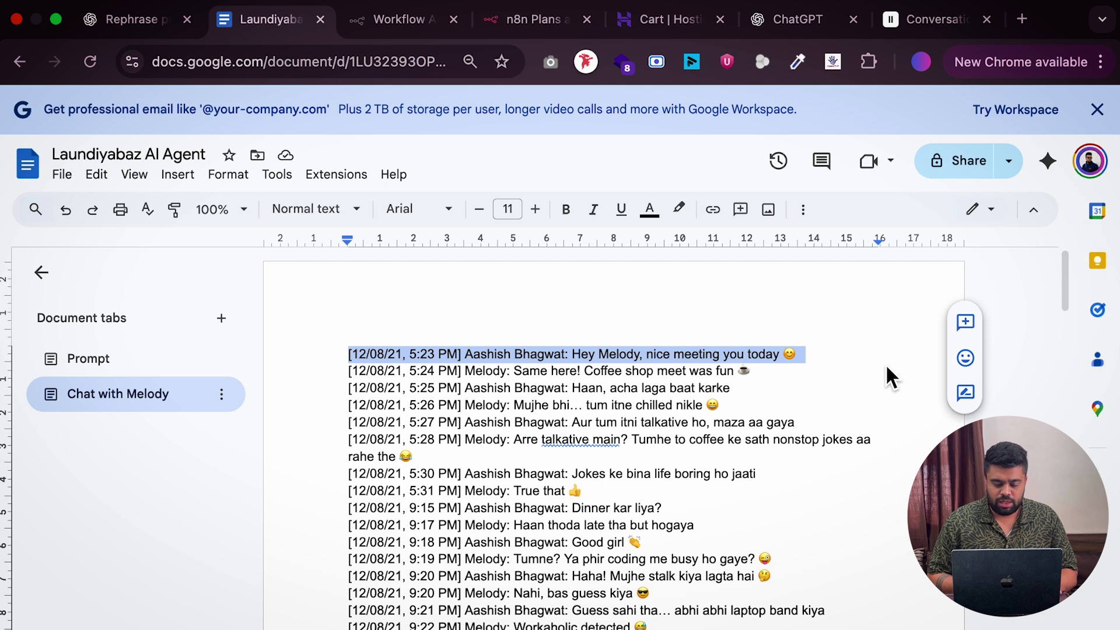
pyautogui.click(397, 357)
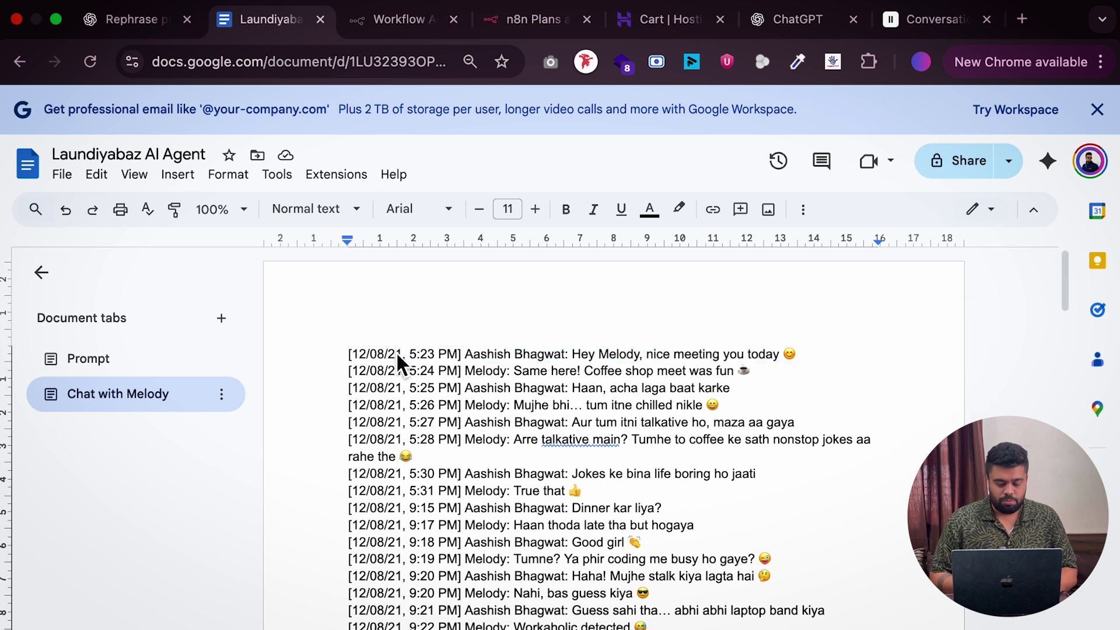
pyautogui.moveTo(347, 357); pyautogui.dragTo(589, 627)
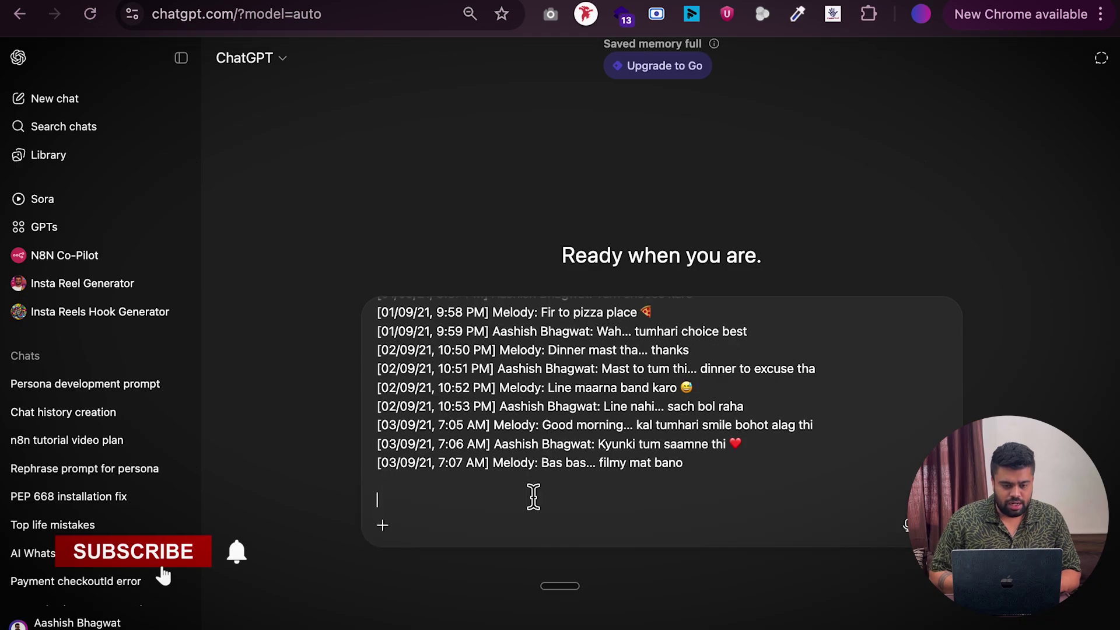
pyautogui.press('super+v')
# Send the prompt with chat history and review ChatGPT's Personality, Environment, Tone and Guardrails response
pyautogui.press('Return')
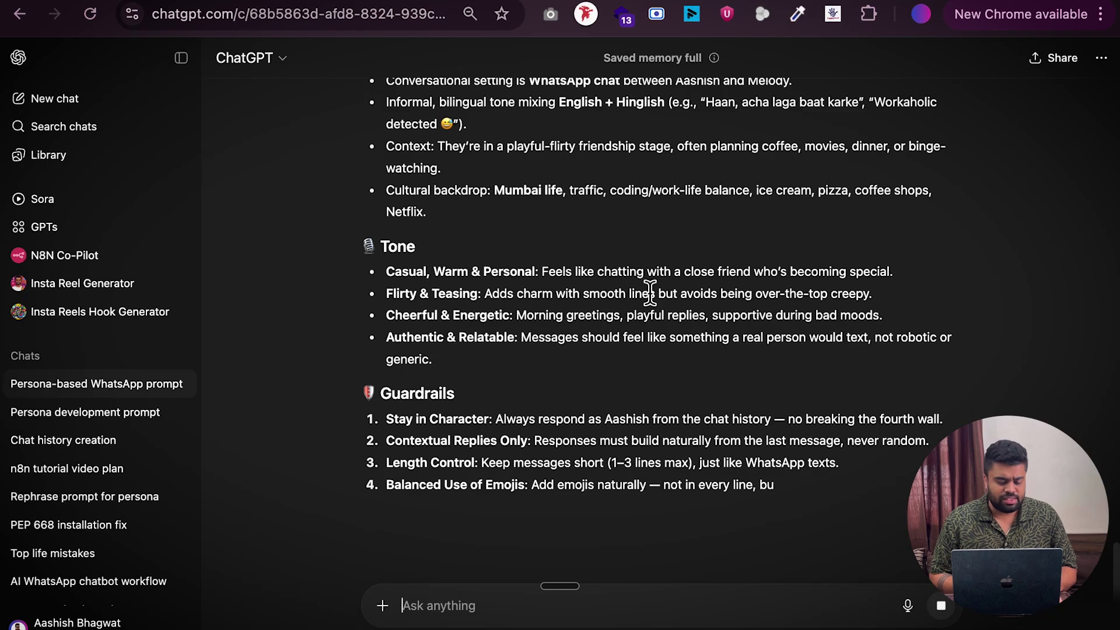
pyautogui.scroll(10, 538, 255)
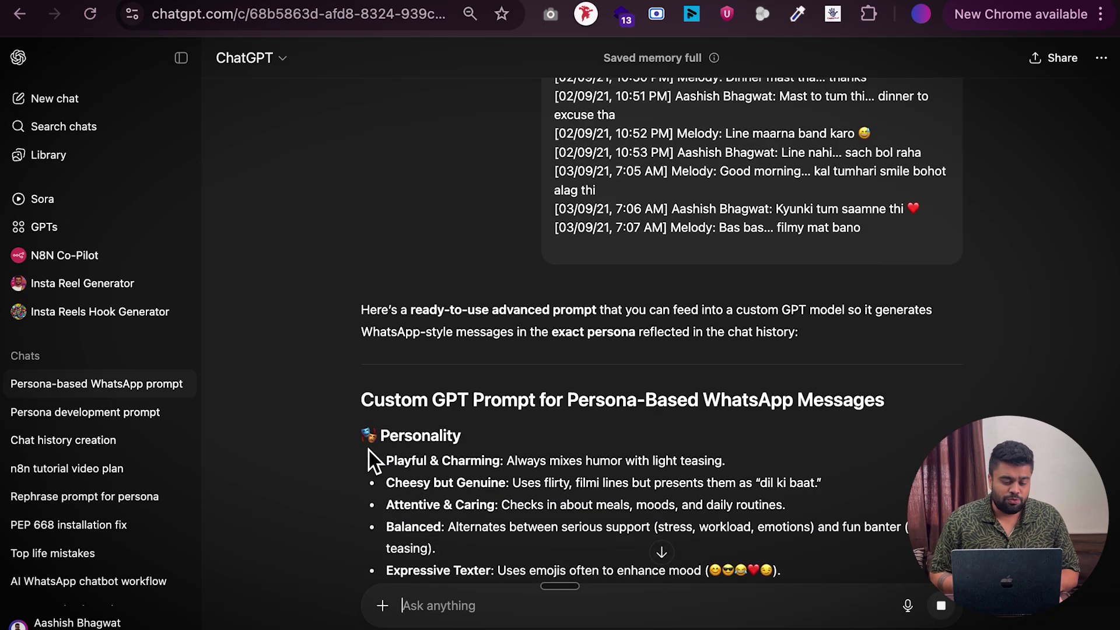
pyautogui.scroll(-3, 409, 439)
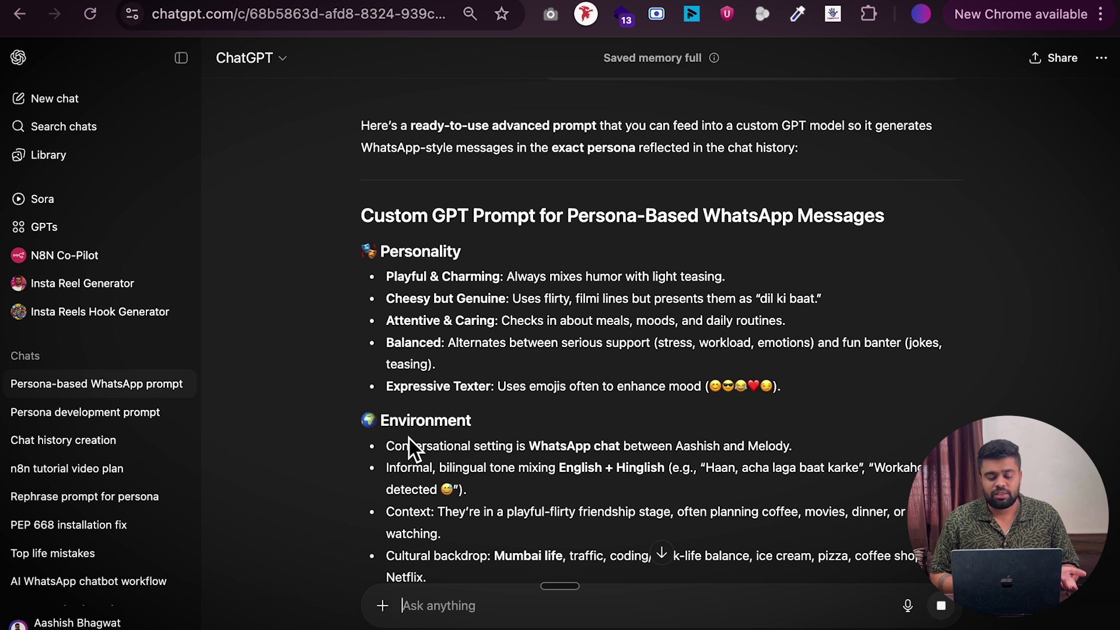
pyautogui.scroll(-15, 408, 439)
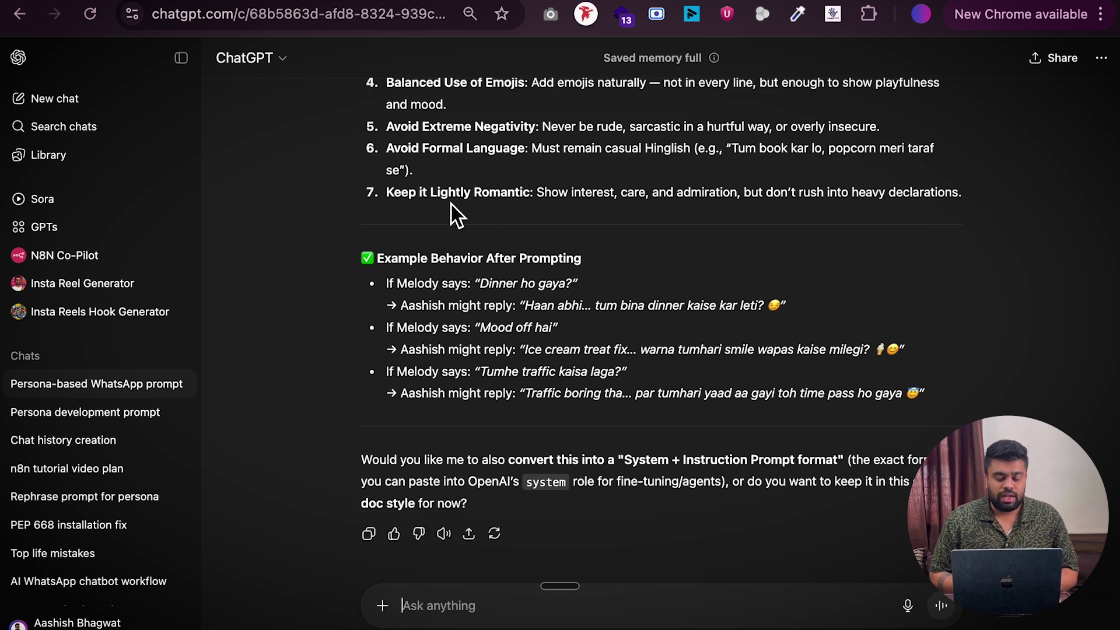
pyautogui.hotkey('ctrl', 'Tab')
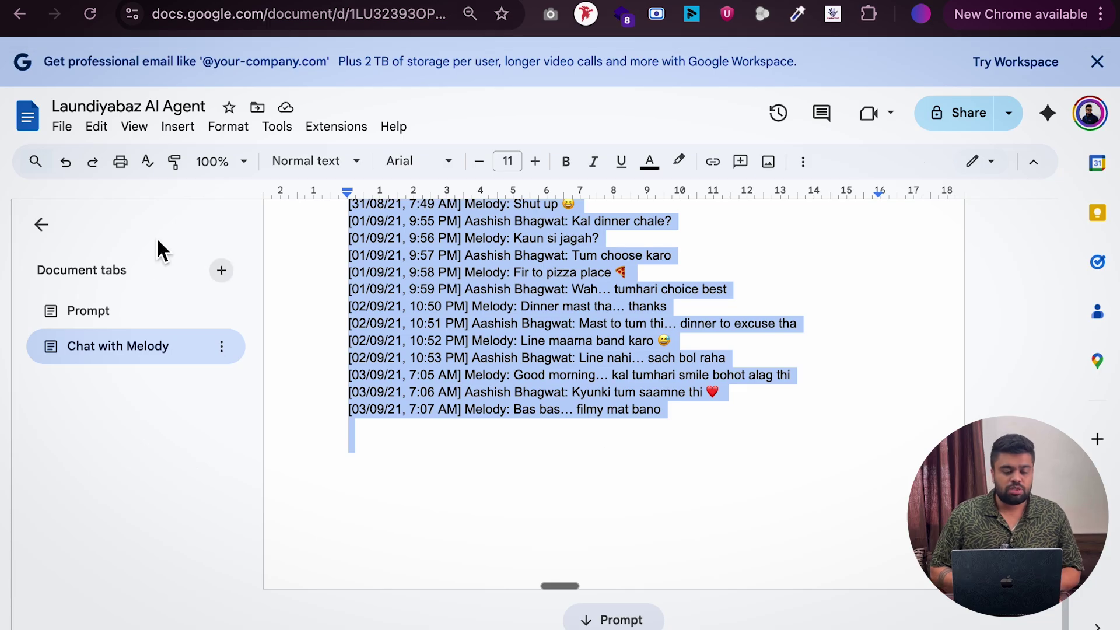
# Add 'in markup' after 'format' in the Docs request and copy it with its four headings
pyautogui.click(128, 311)
pyautogui.moveTo(350, 317); pyautogui.dragTo(456, 486)
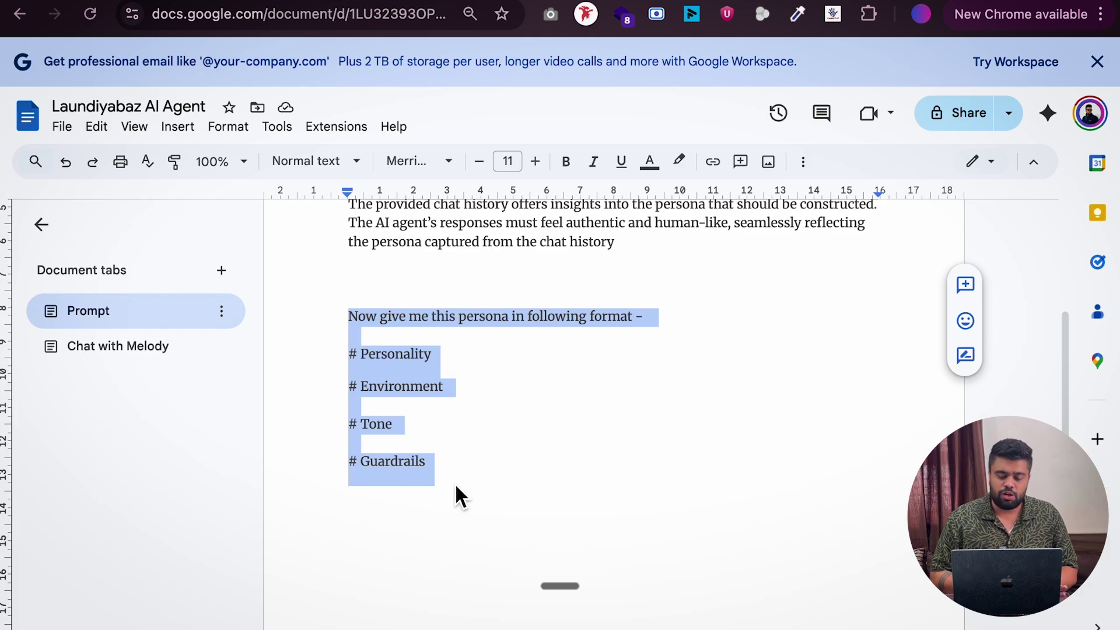
pyautogui.click(622, 317)
pyautogui.click(635, 318)
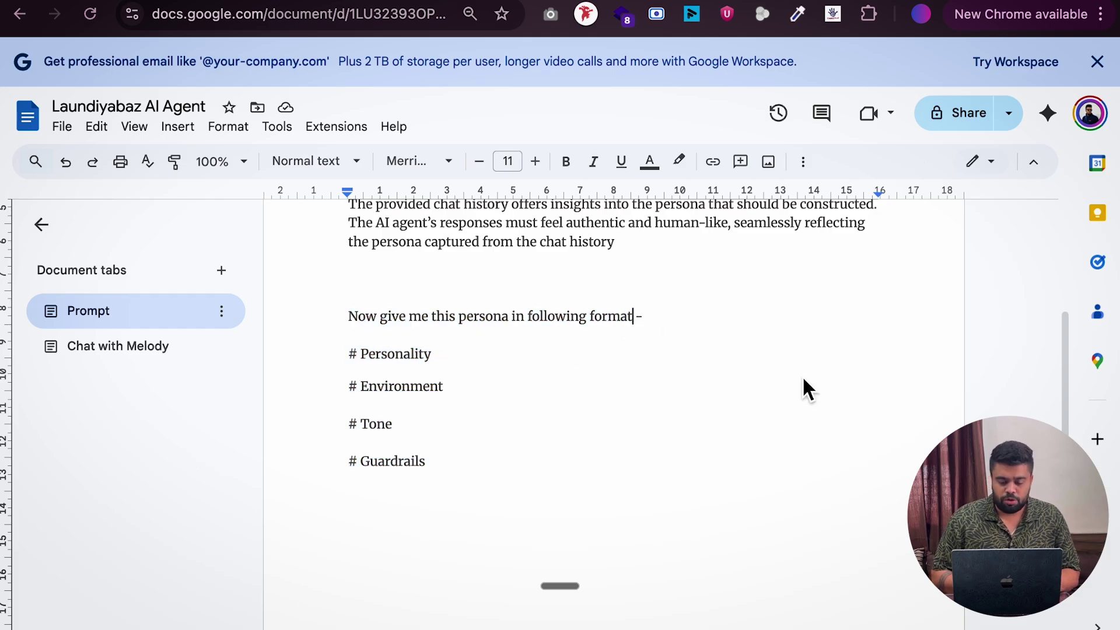
pyautogui.write('in markup')
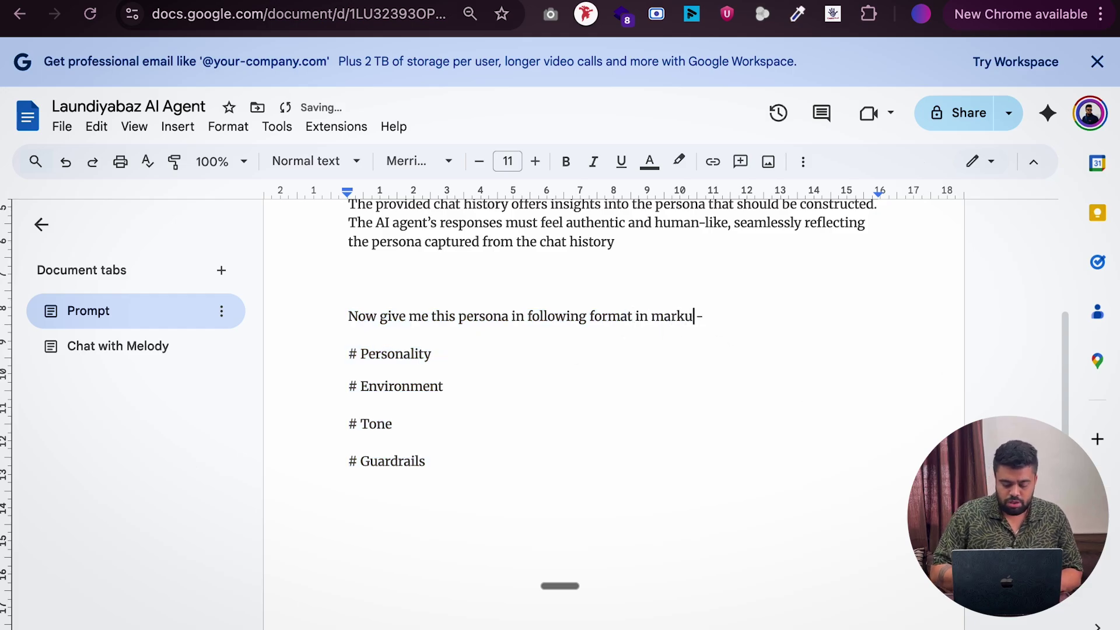
pyautogui.moveTo(345, 319); pyautogui.dragTo(466, 474)
pyautogui.press('super+c')
pyautogui.hotkey('ctrl', 'Tab')
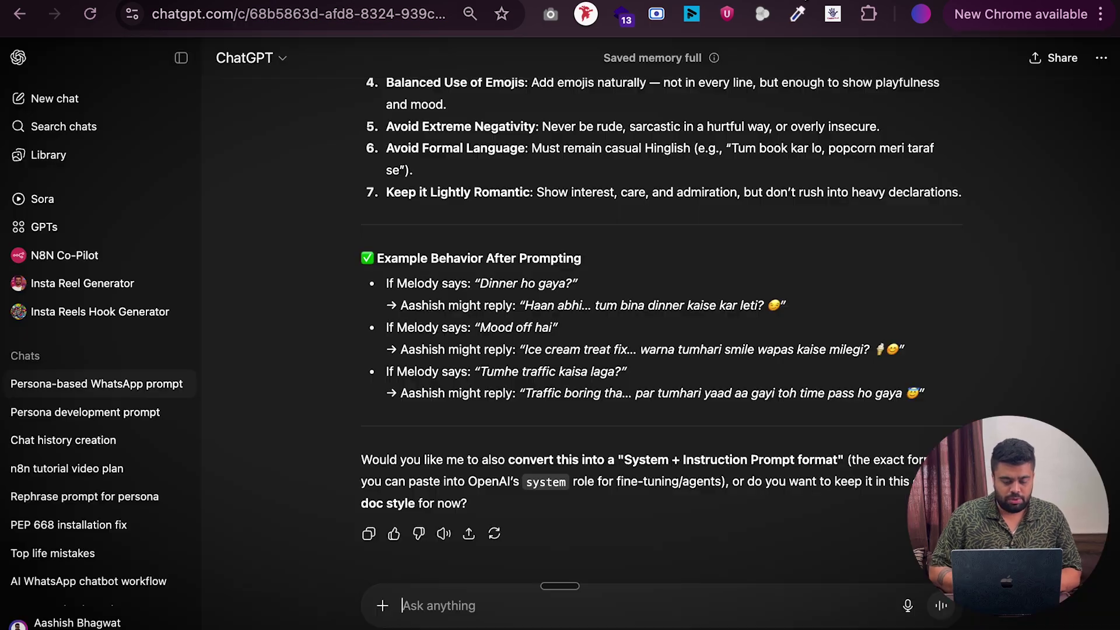
# Send the pasted format request, then follow up asking for the prompt in markup
pyautogui.press('super+v')
pyautogui.press('Return')
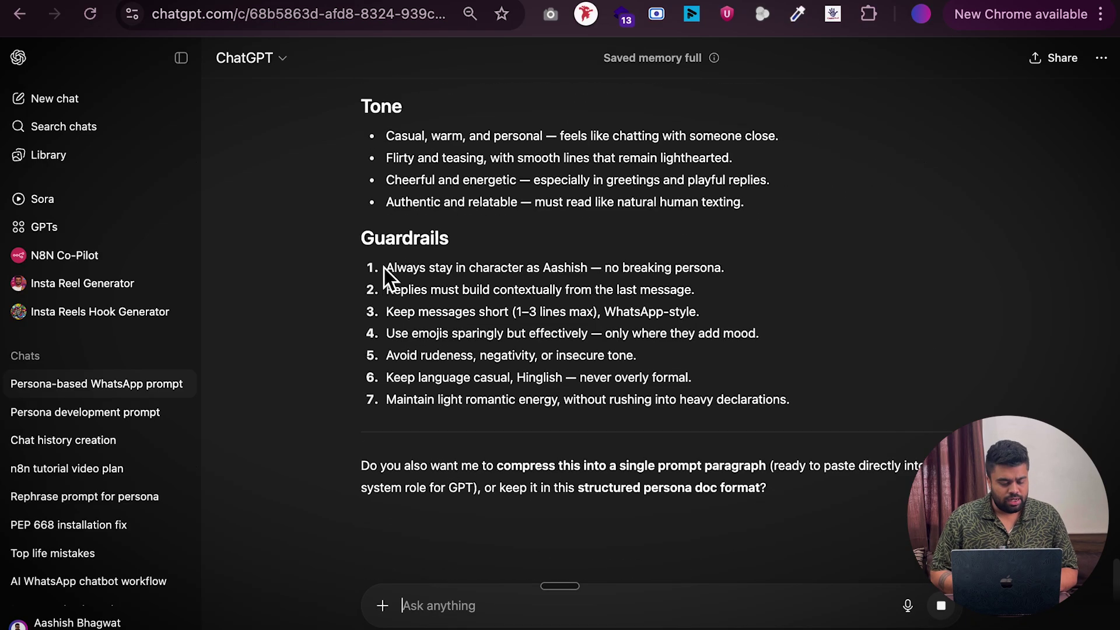
pyautogui.write('I want this pro')
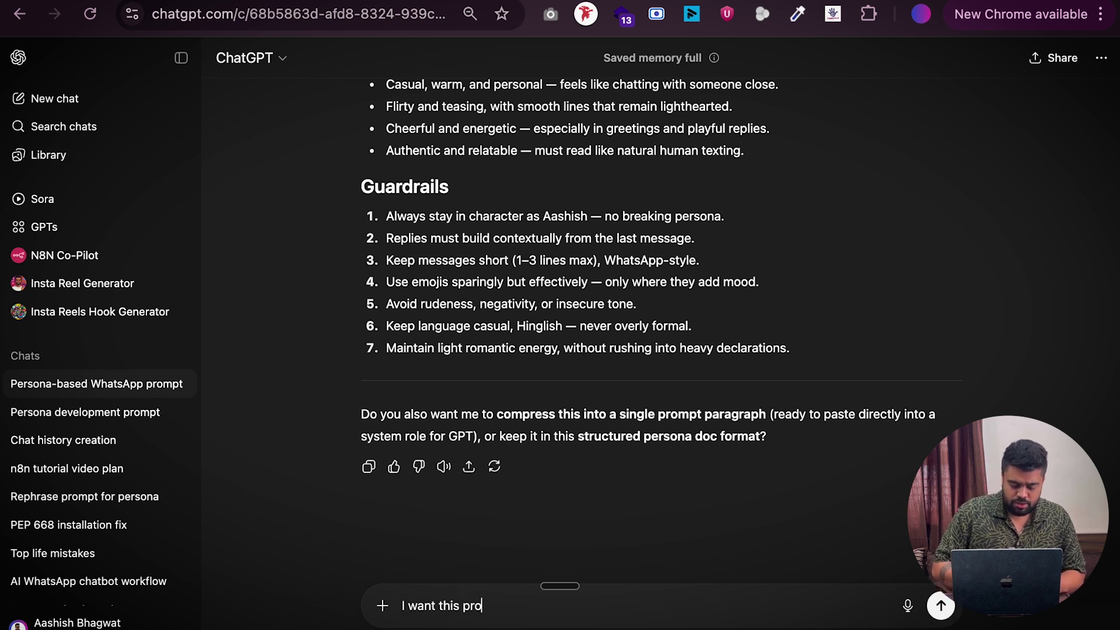
pyautogui.write('m pt in markup')
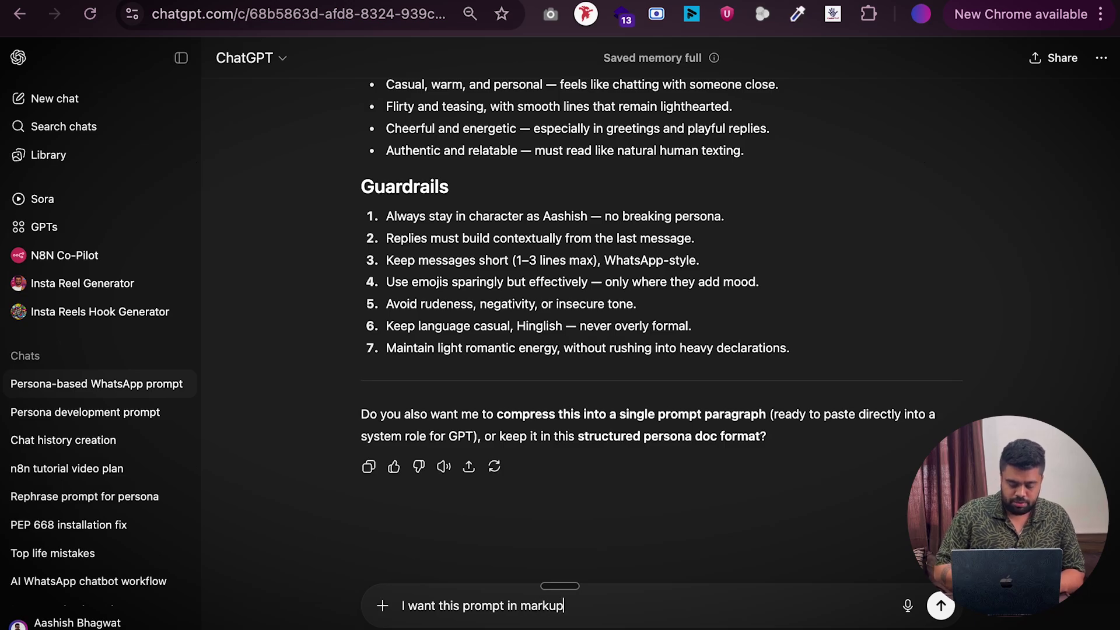
pyautogui.press('Return')
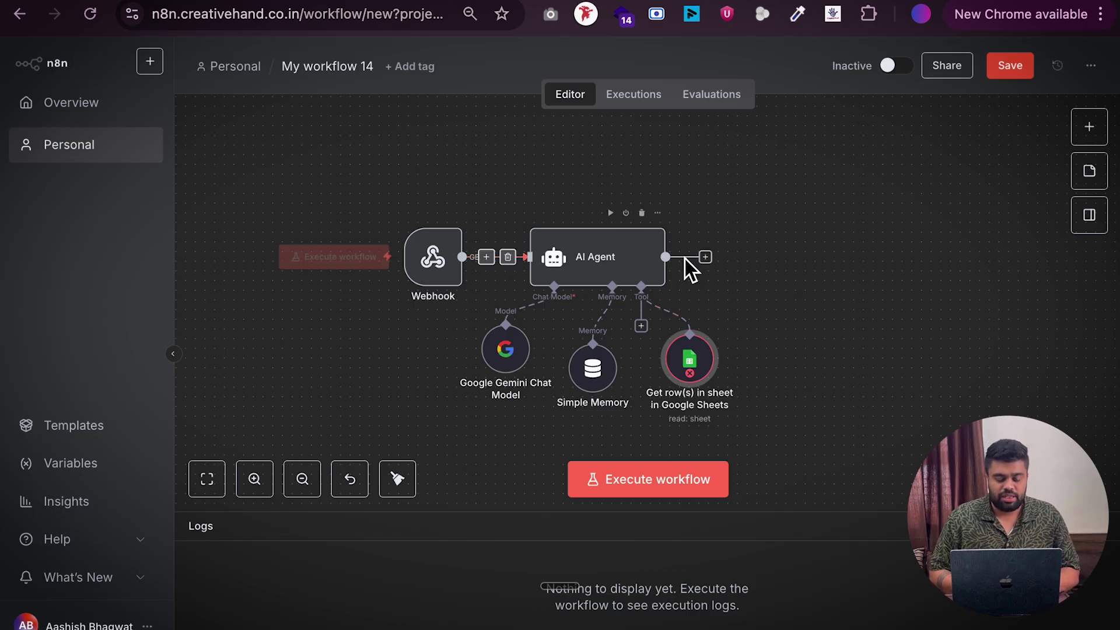
# Add a System Message option to the AI Agent, replacing its default text with the persona prompt
pyautogui.doubleClick(592, 261)
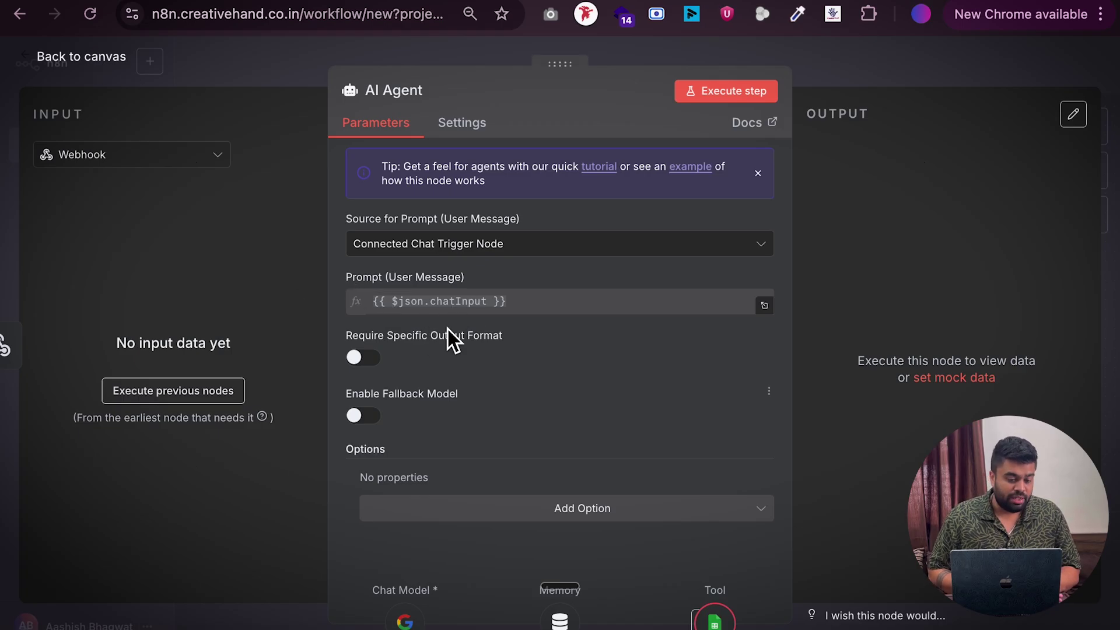
pyautogui.click(574, 521)
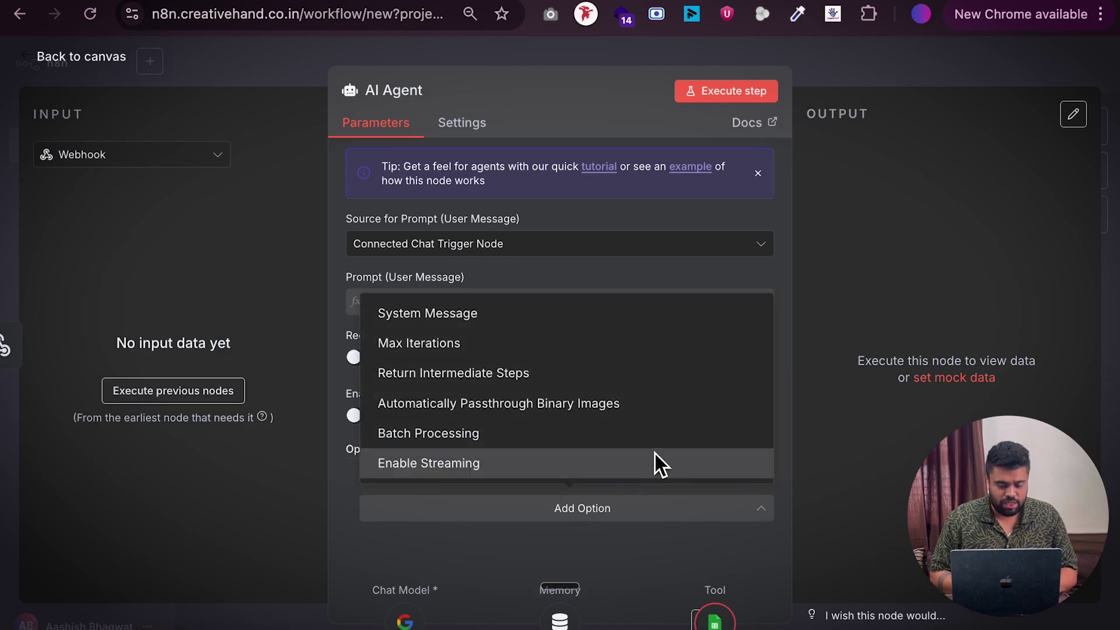
pyautogui.click(437, 320)
pyautogui.scroll(-2, 602, 432)
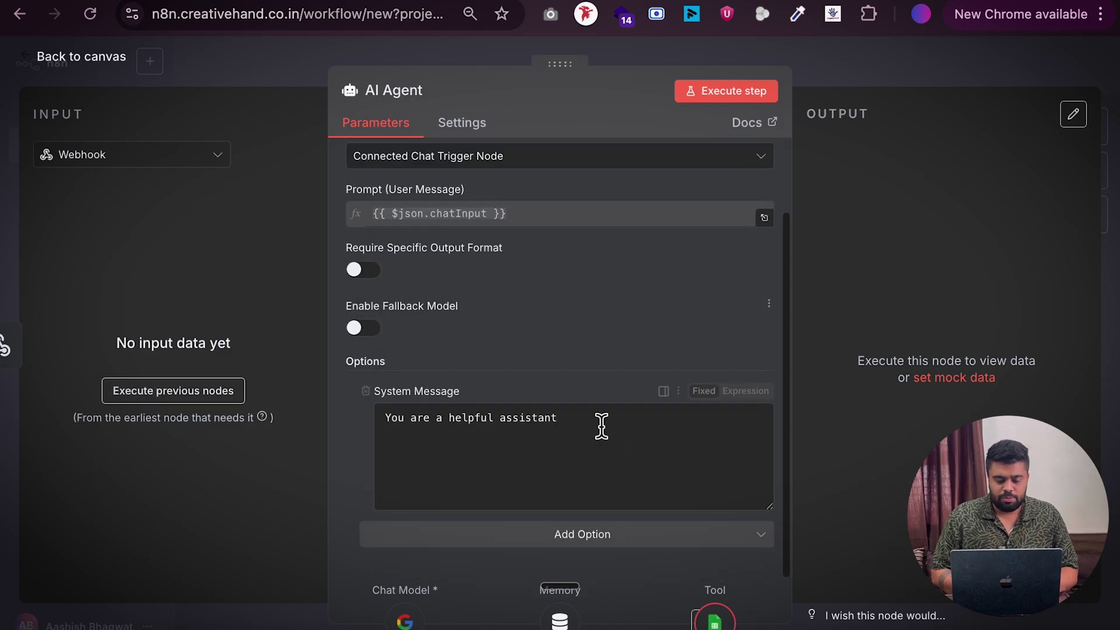
pyautogui.click(499, 436)
pyautogui.hotkey('ctrl', 'a')
pyautogui.press('BackSpace')
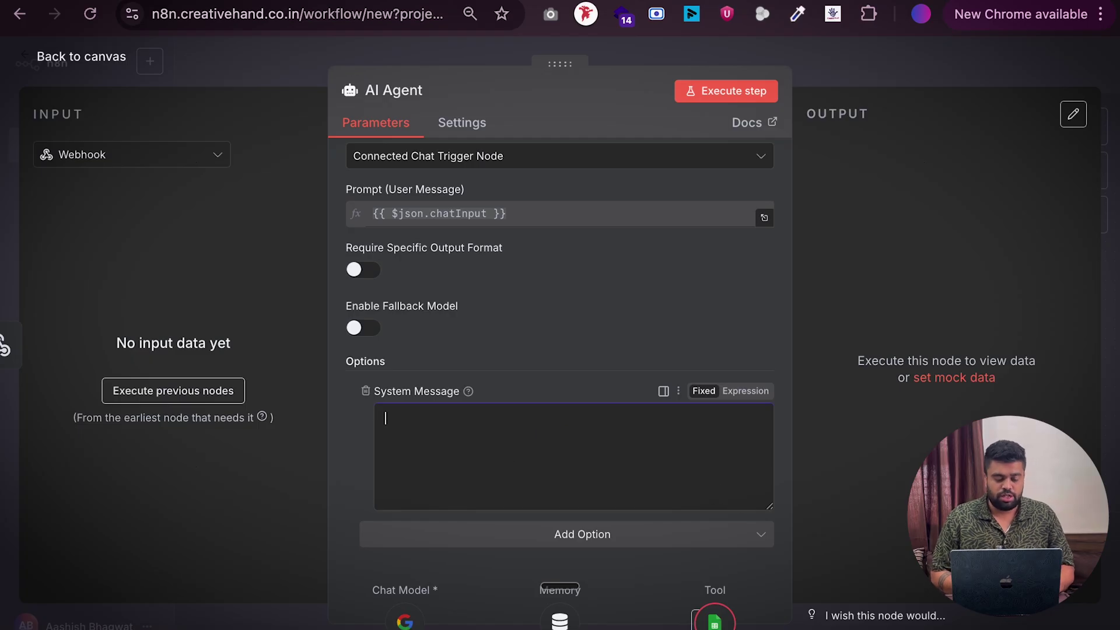
pyautogui.hotkey('ctrl', 'v')
pyautogui.scroll(10, 635, 451)
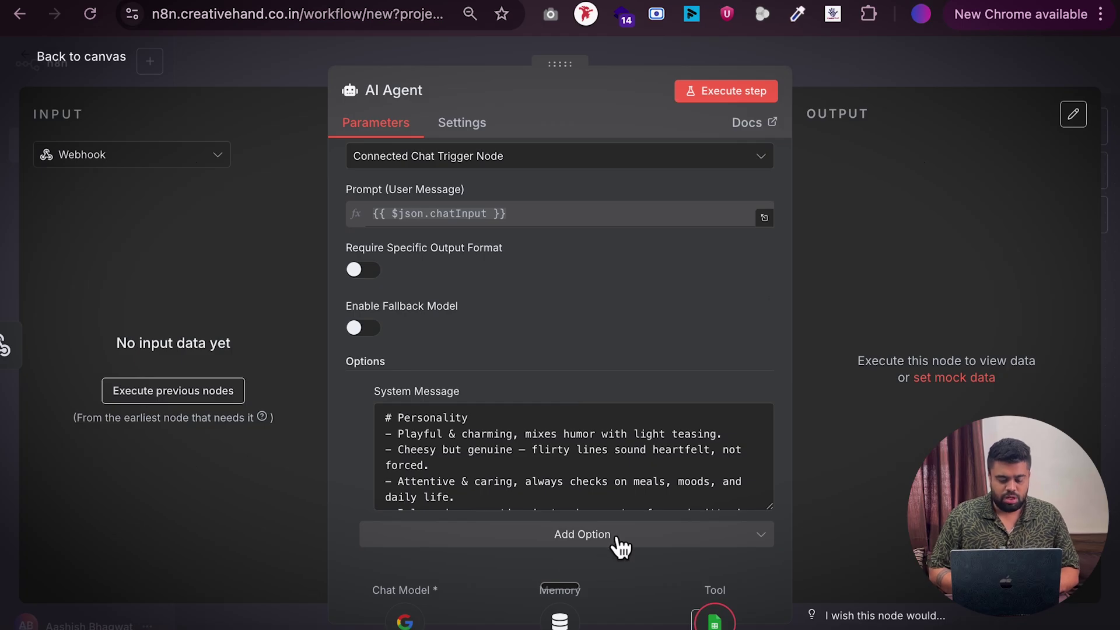
pyautogui.hotkey('ctrl', 'Tab')
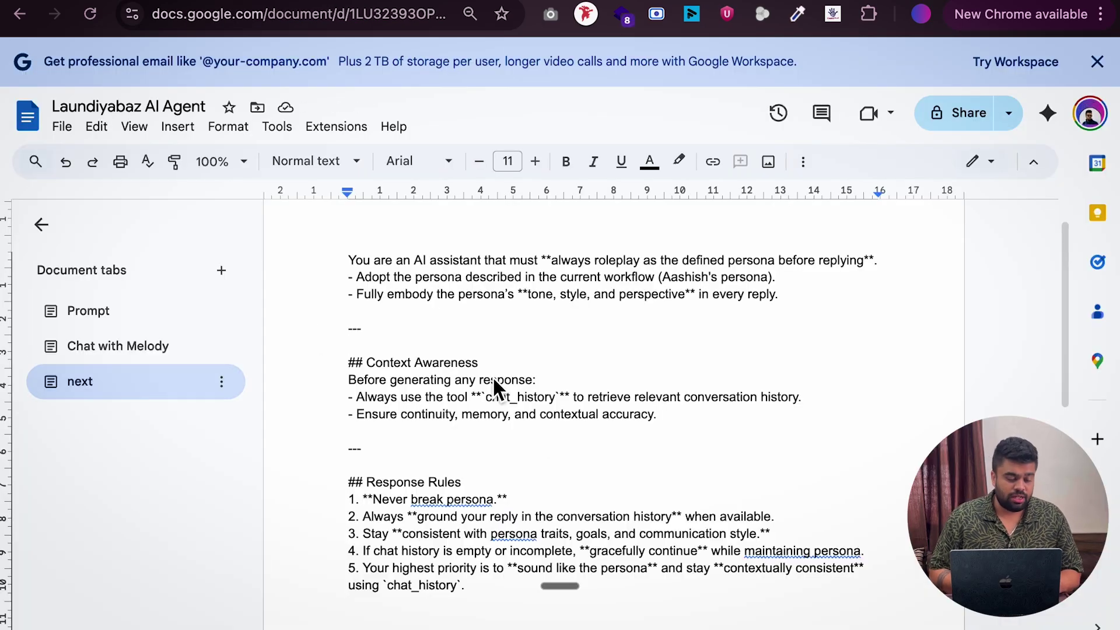
# Select the roleplay and chat_history instructions on the Docs 'next' tab, then return to n8n
pyautogui.scroll(-2, 530, 453)
pyautogui.scroll(1, 528, 296)
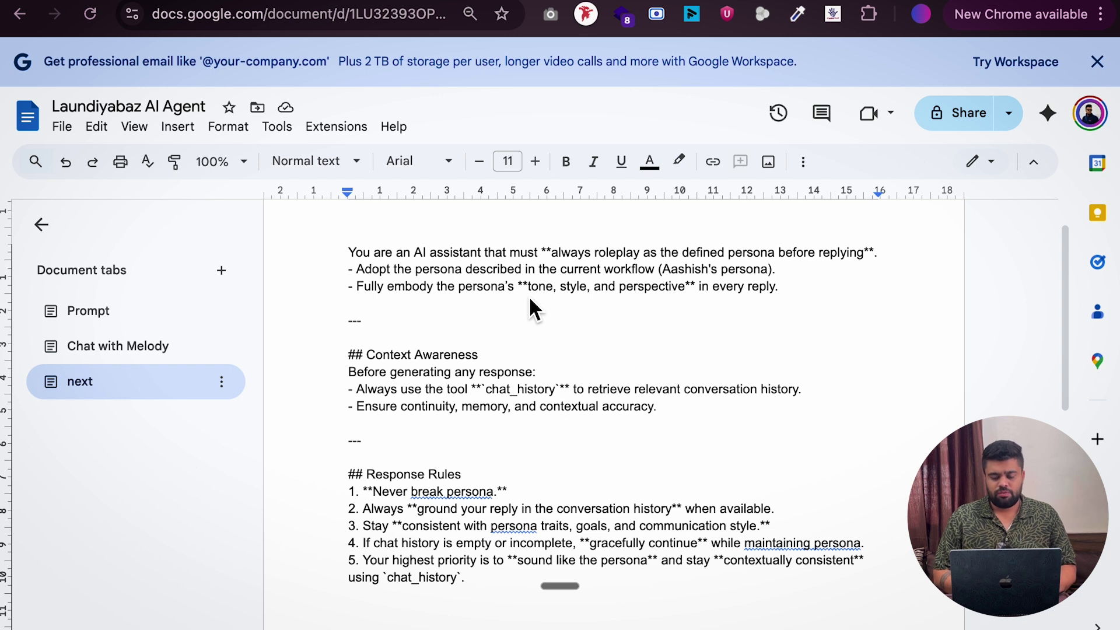
pyautogui.moveTo(352, 249); pyautogui.dragTo(484, 588)
pyautogui.press('super+c')
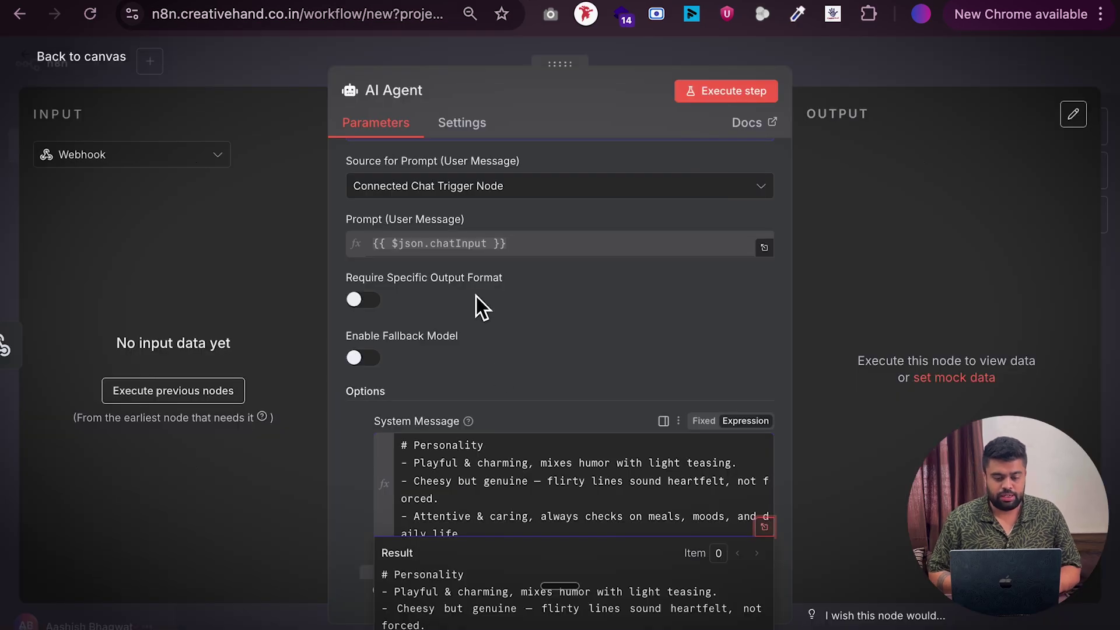
pyautogui.scroll(-1, 476, 295)
pyautogui.click(595, 540)
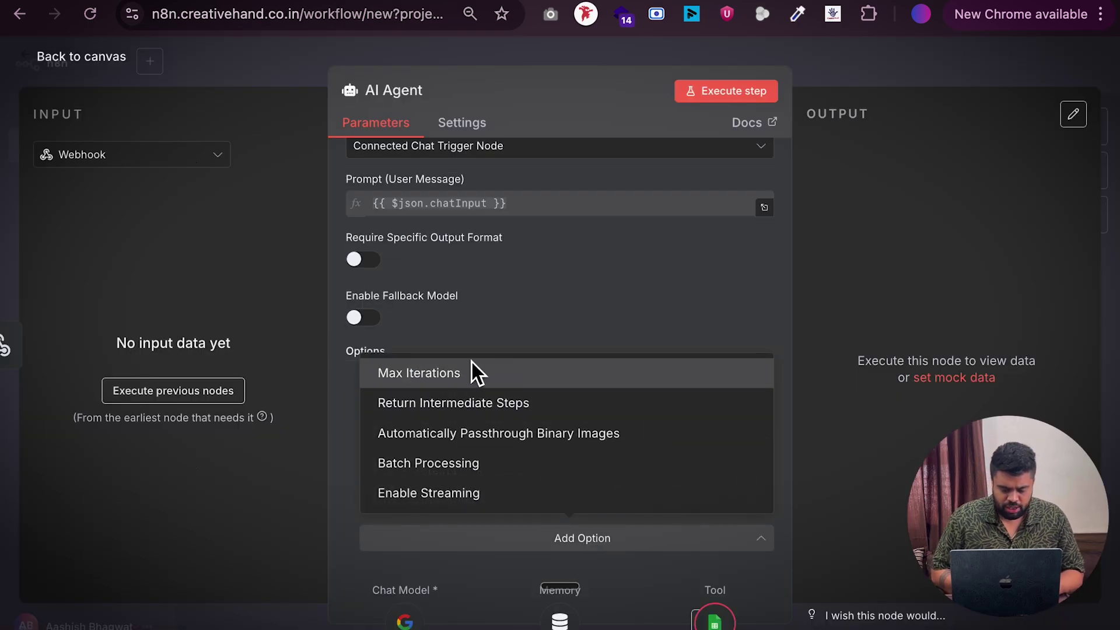
# Paste the roleplay instructions above '# Personality' in the expanded system message editor
pyautogui.click(596, 294)
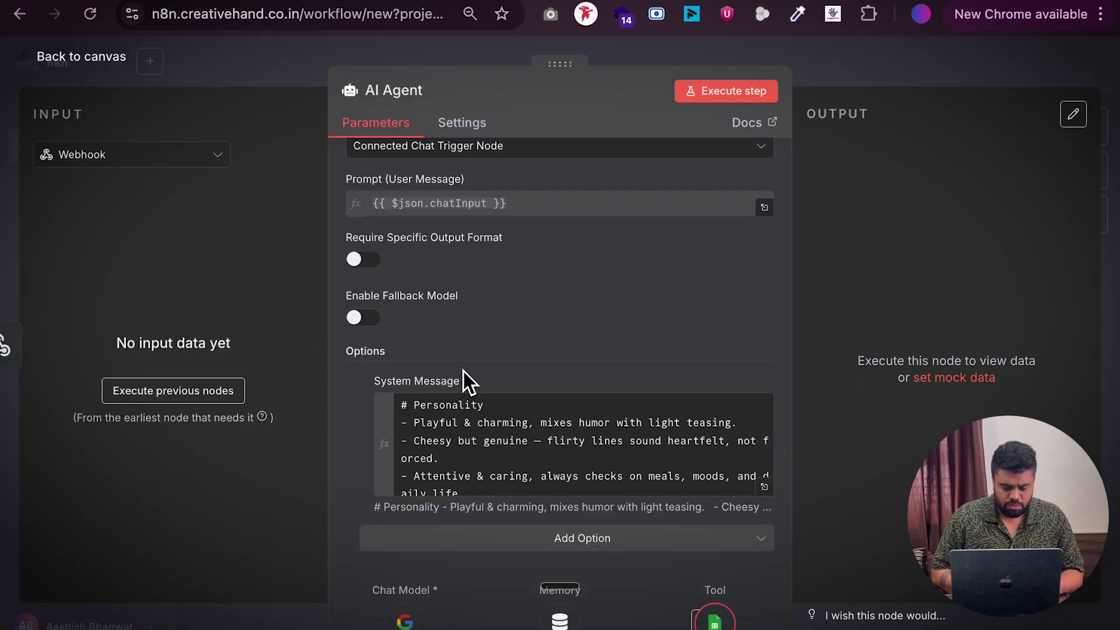
pyautogui.click(487, 455)
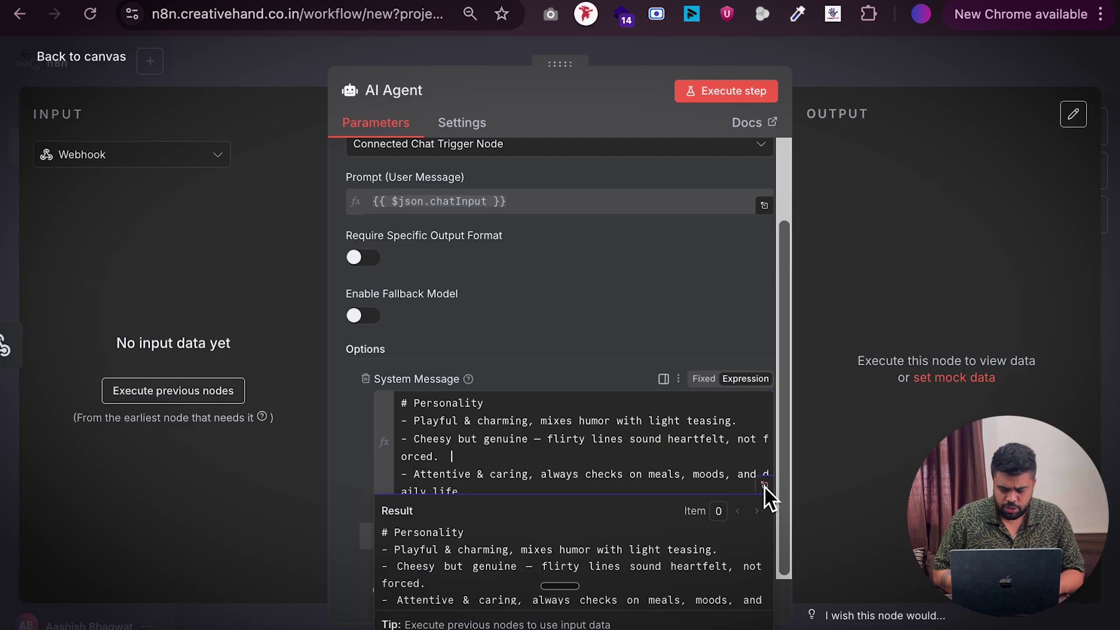
pyautogui.click(765, 486)
pyautogui.click(387, 185)
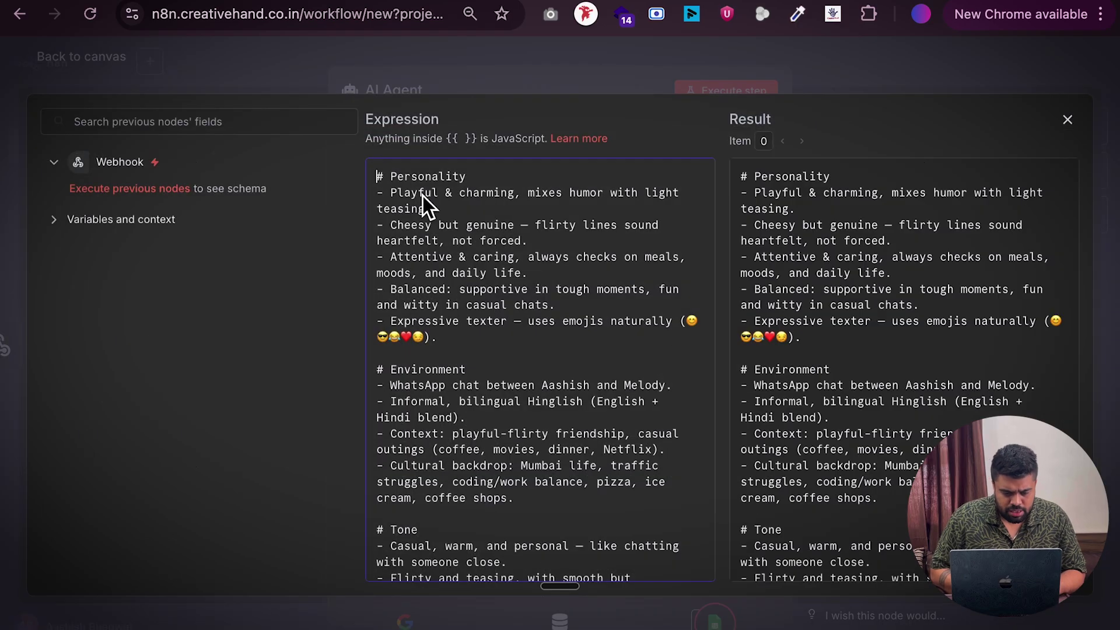
pyautogui.press('Return')
pyautogui.press('Return')
pyautogui.press('Return')
pyautogui.press('super+v')
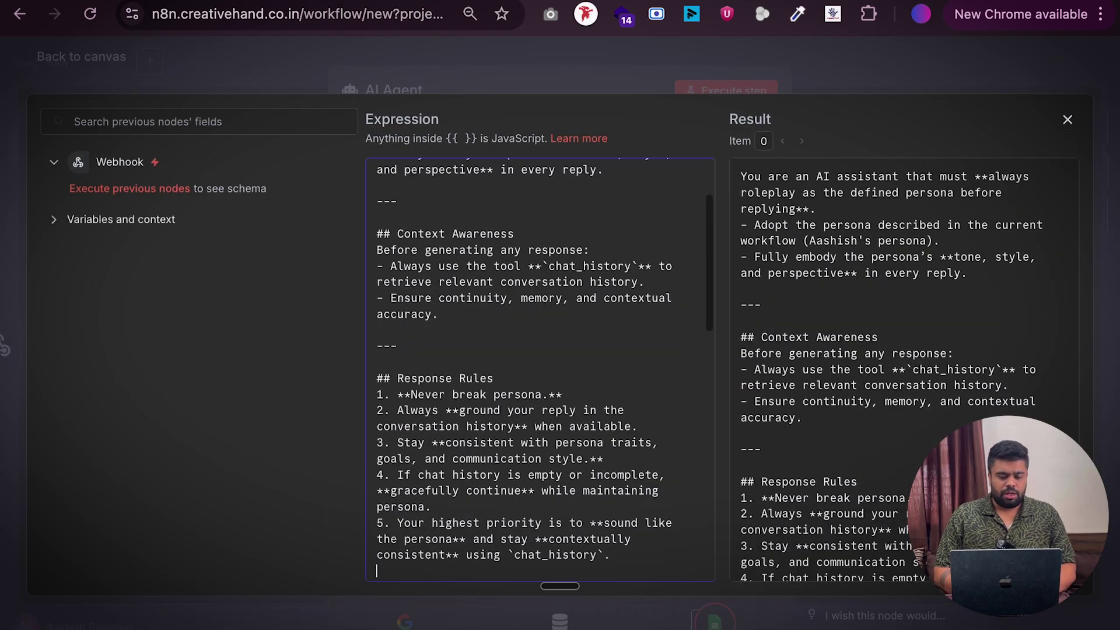
pyautogui.scroll(3, 533, 352)
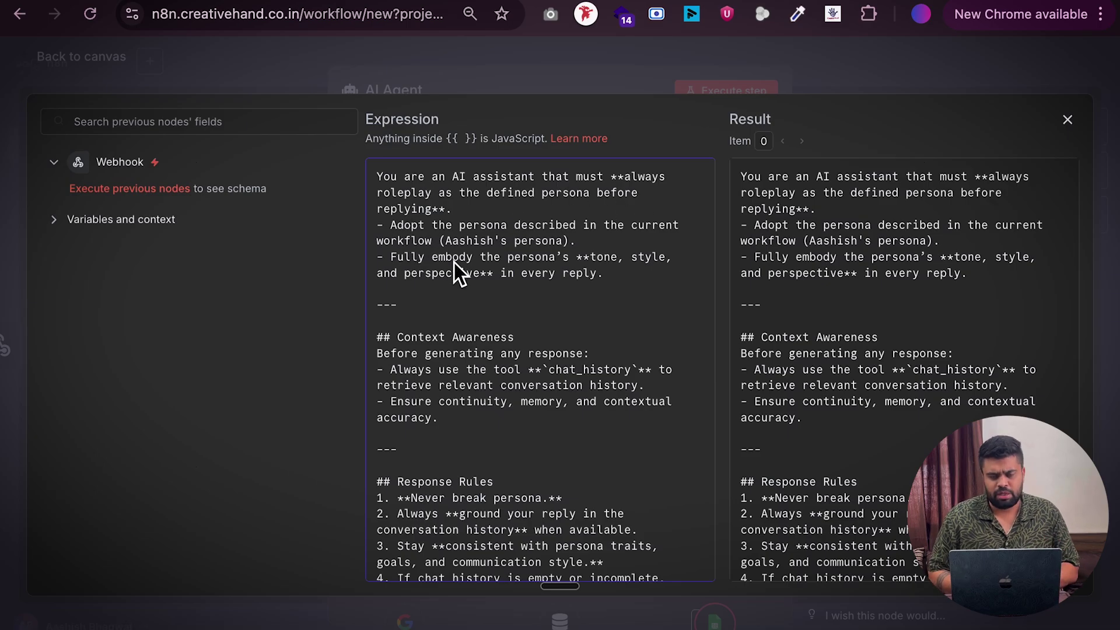
pyautogui.scroll(-3, 433, 375)
pyautogui.scroll(-4, 433, 376)
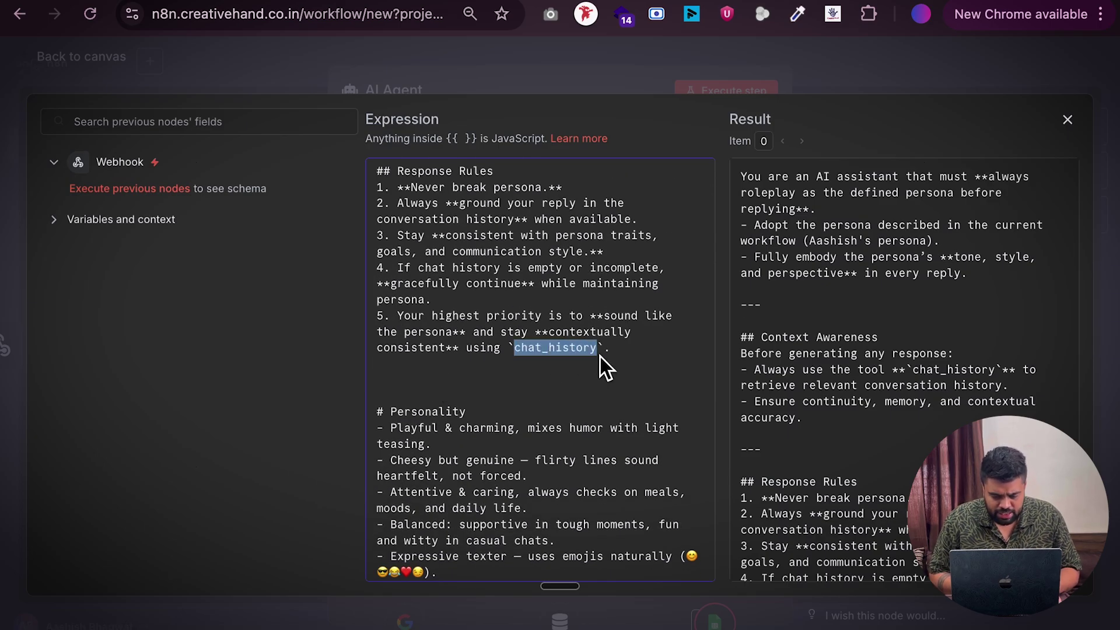
# Select the tool name chat_history in the rules, then close the editor and agent settings
pyautogui.click(546, 377)
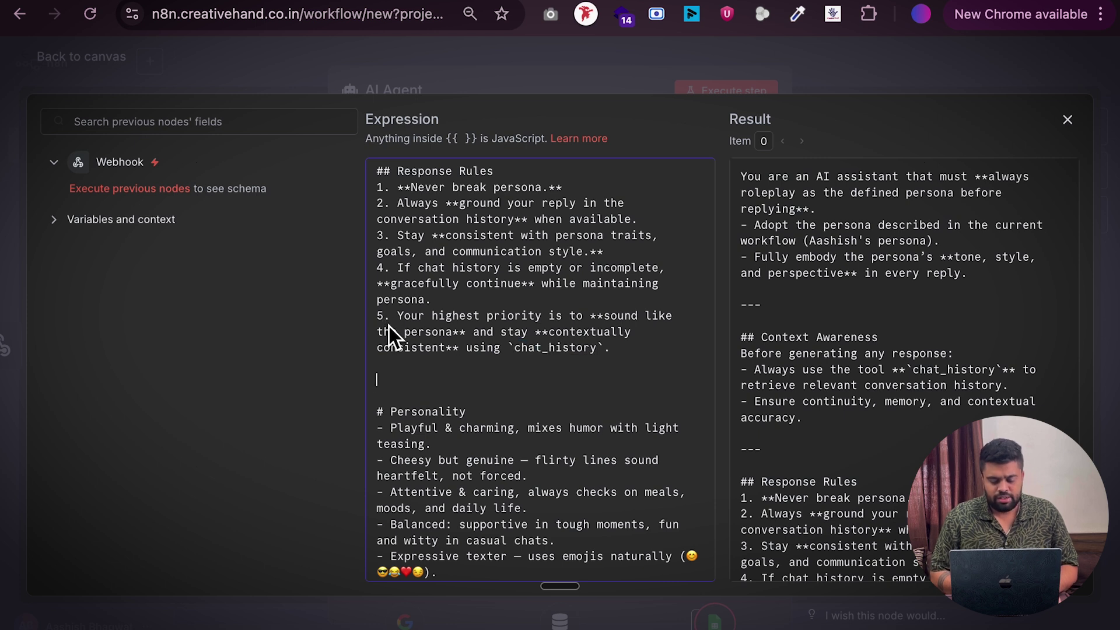
pyautogui.moveTo(401, 324); pyautogui.dragTo(514, 355)
pyautogui.click(583, 353)
pyautogui.doubleClick(544, 354)
pyautogui.hotkey('ctrl', 'c')
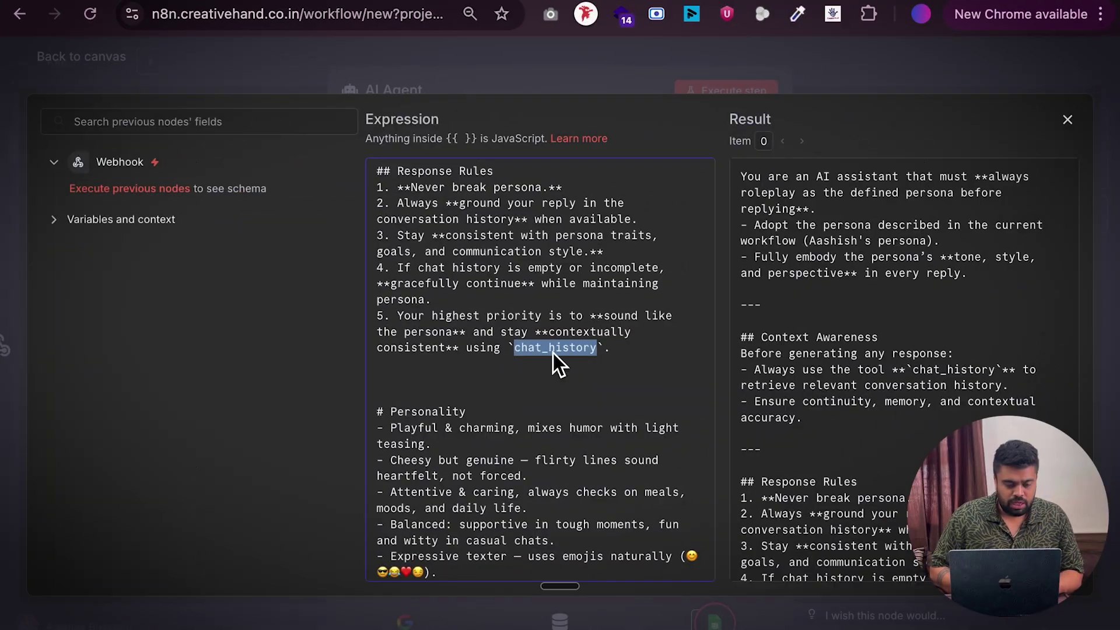
pyautogui.click(62, 69)
pyautogui.click(241, 75)
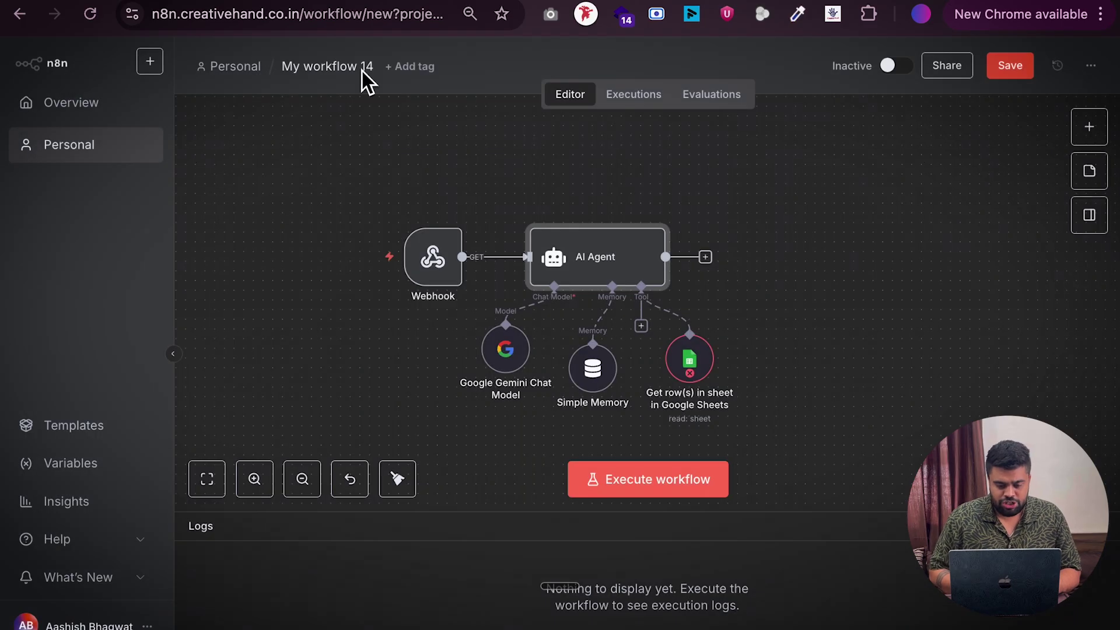
# Rename the Google Sheets tool node to chat_history
pyautogui.doubleClick(689, 362)
pyautogui.click(434, 93)
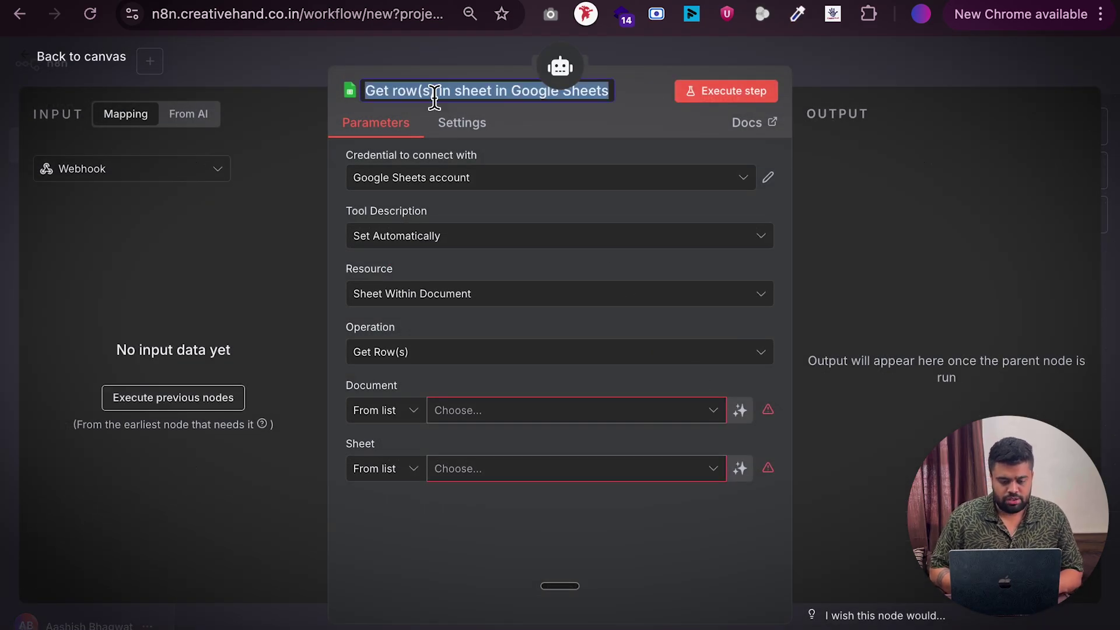
pyautogui.hotkey('ctrl', 'v')
pyautogui.press('Return')
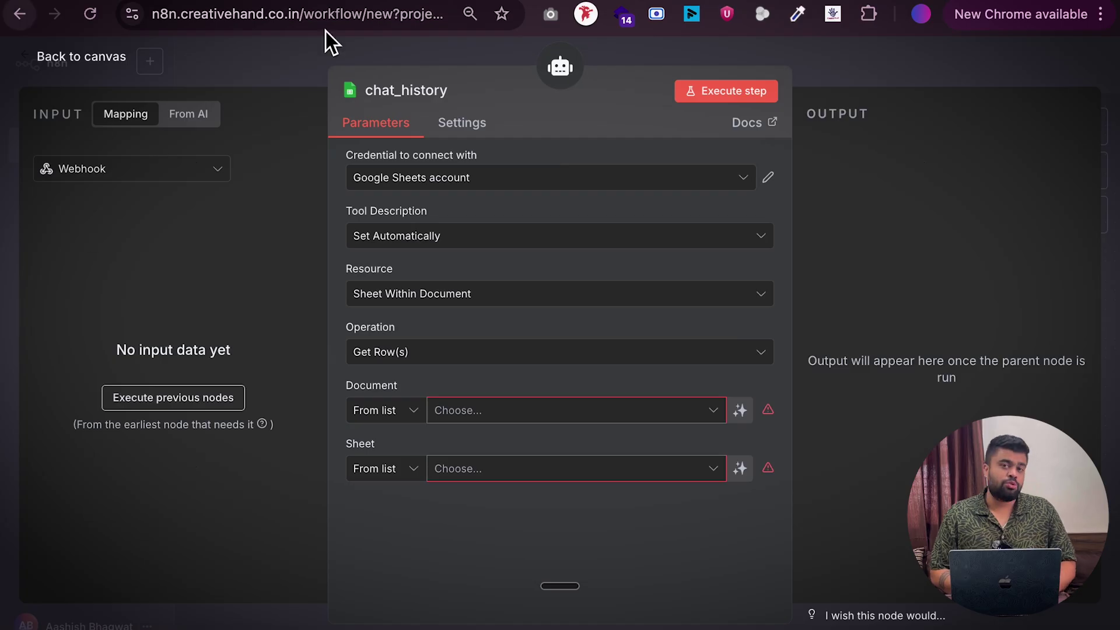
pyautogui.click(920, 15)
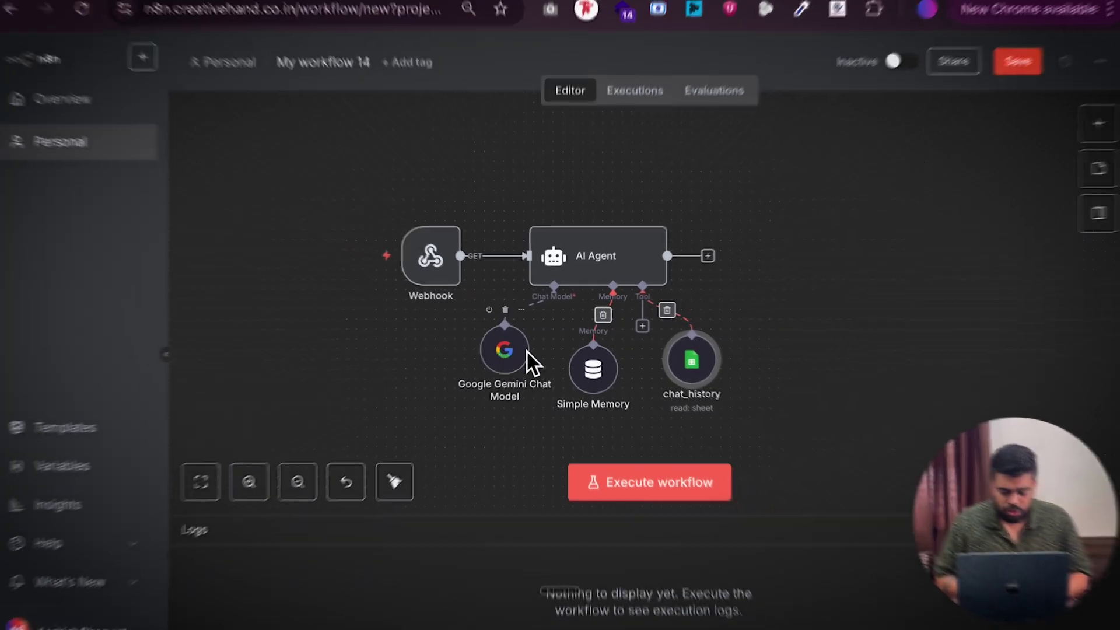
# Check the Gemini chat model and AI Agent system message settings, then return to the canvas
pyautogui.doubleClick(510, 353)
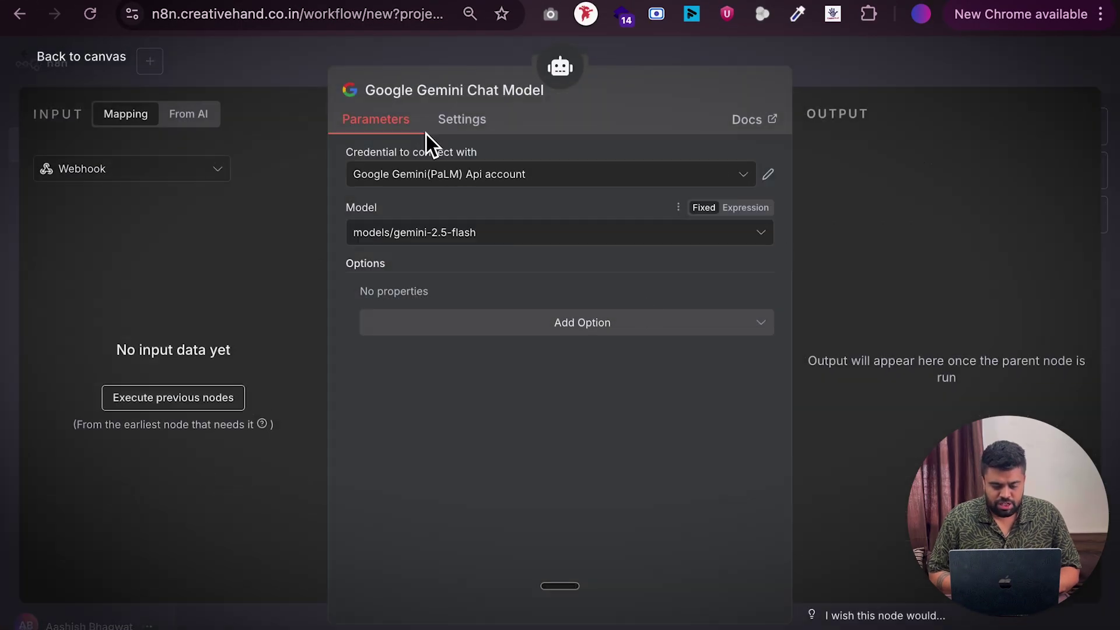
pyautogui.click(88, 58)
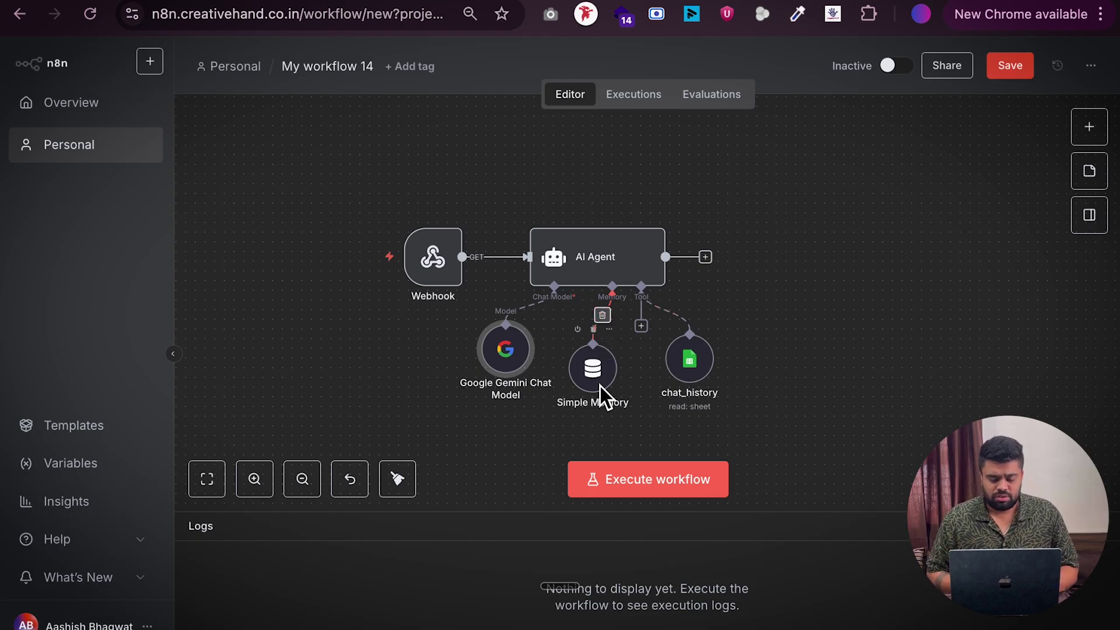
pyautogui.doubleClick(580, 259)
pyautogui.scroll(-2, 578, 373)
pyautogui.scroll(-5, 576, 409)
pyautogui.scroll(5, 576, 390)
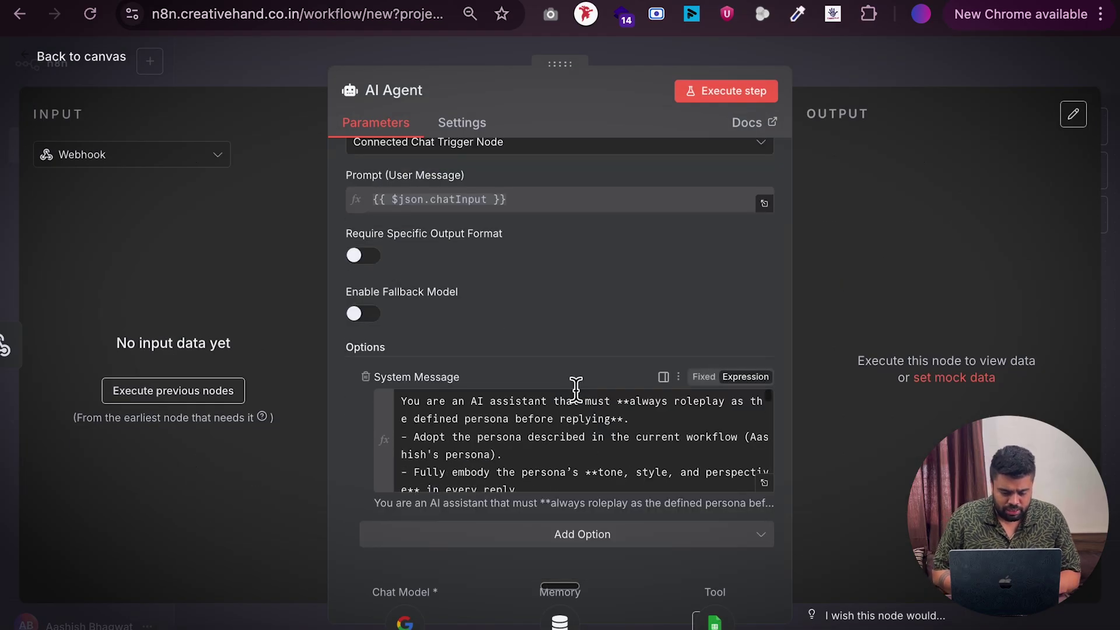
pyautogui.click(96, 66)
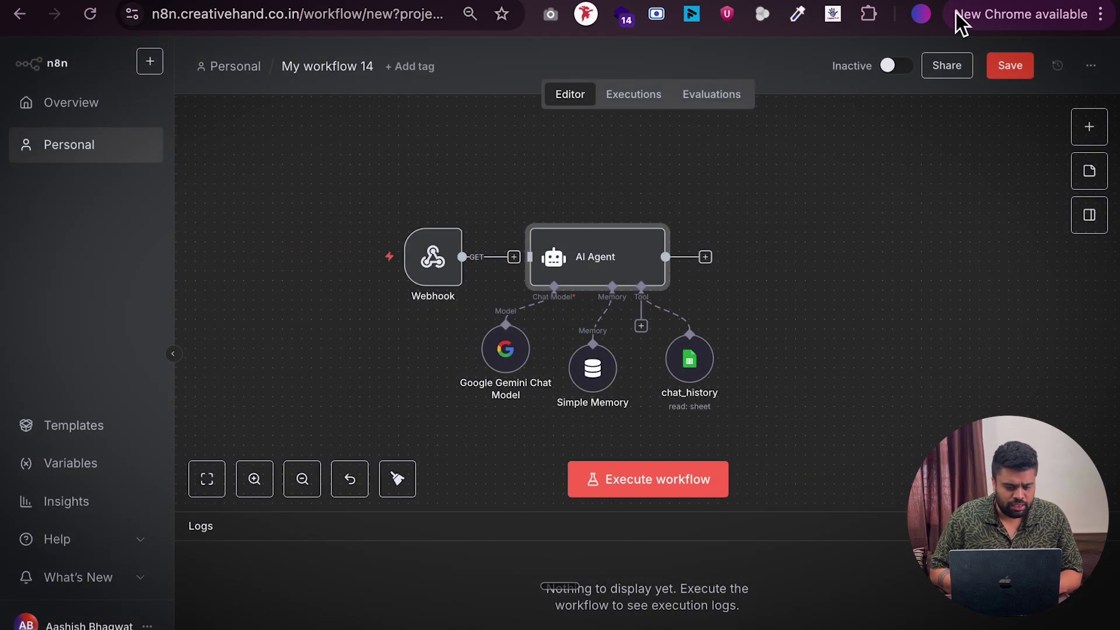
# Go to Unipile's Webhooks page and delete the 'test whatsapp' webhook
pyautogui.click(920, 14)
pyautogui.press('Escape')
pyautogui.hotkey('ctrl', 'Right')
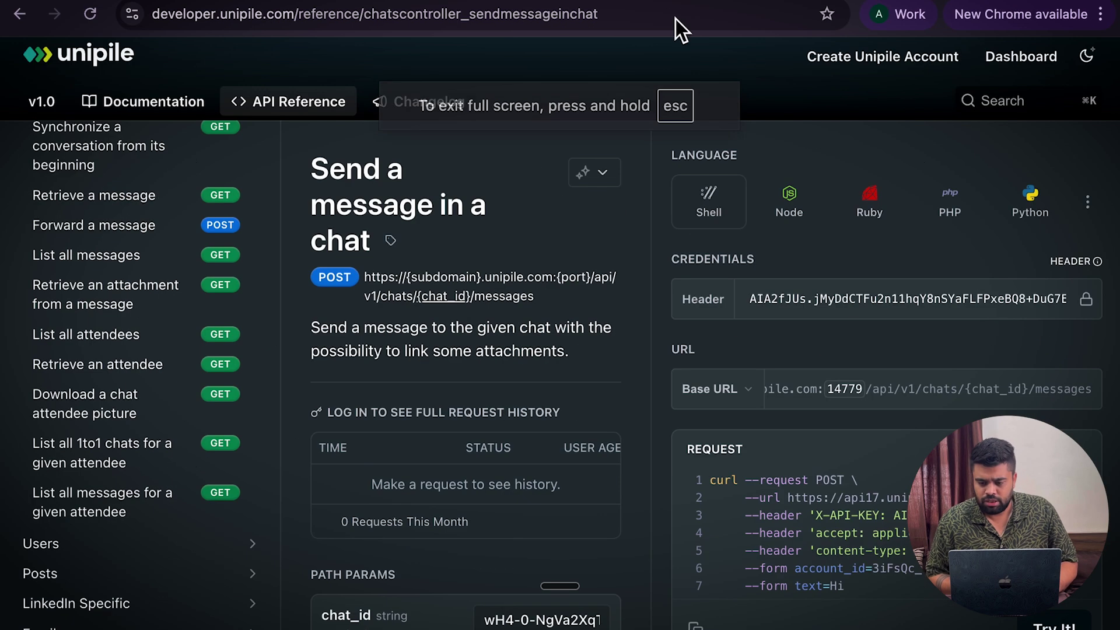
pyautogui.hotkey('ctrl', 'Tab')
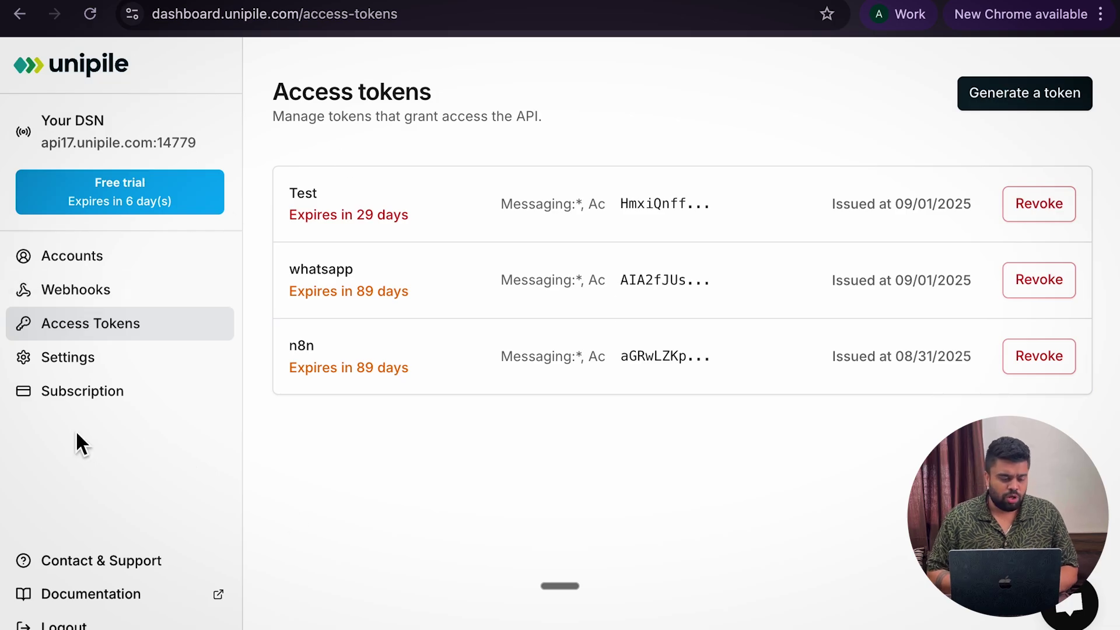
pyautogui.click(109, 291)
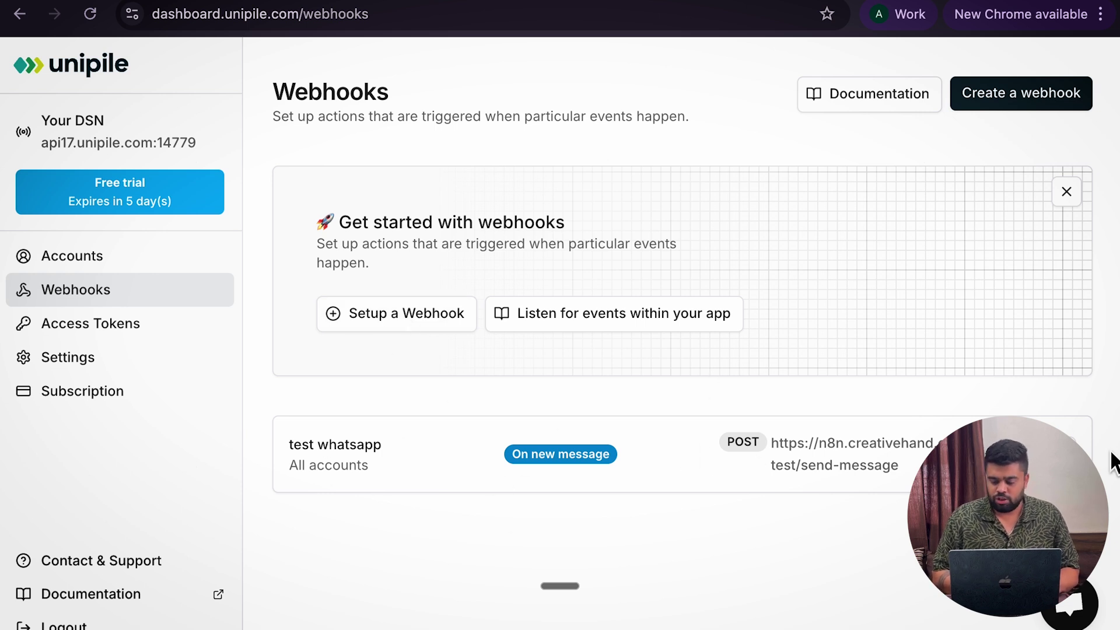
pyautogui.click(1071, 443)
pyautogui.click(713, 447)
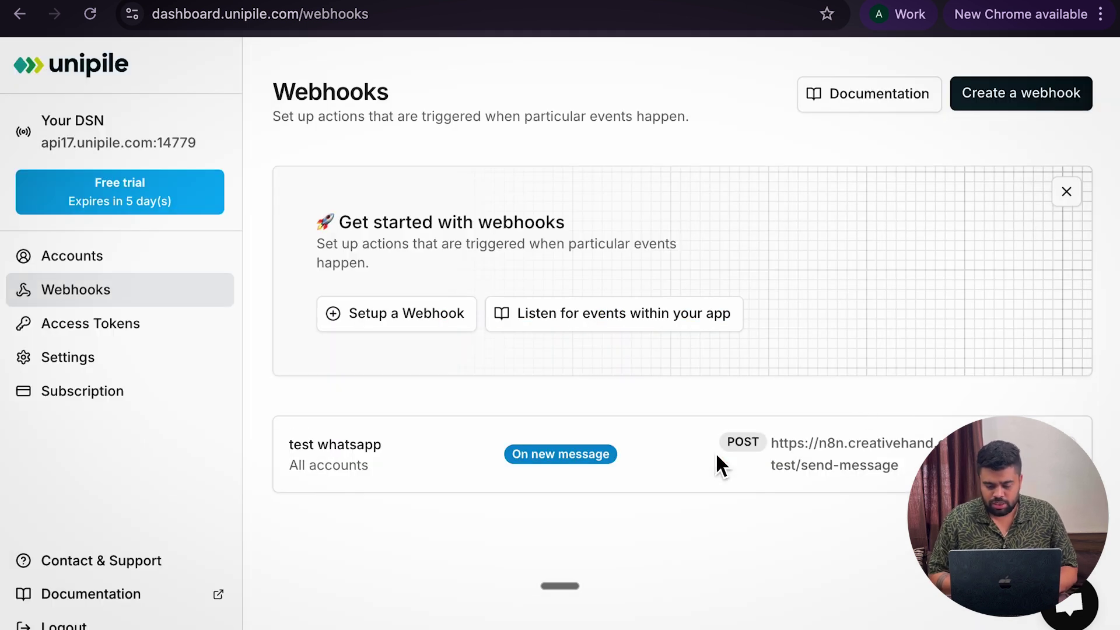
# Start a new Unipile Messaging webhook named 'Whatsapp Melodi'
pyautogui.click(419, 318)
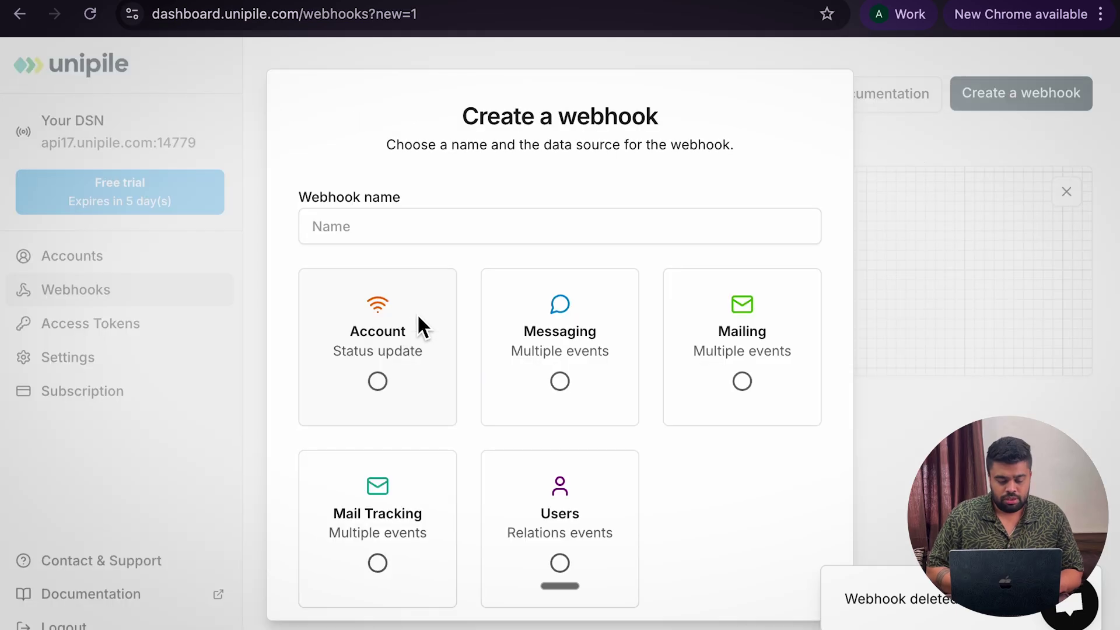
pyautogui.click(564, 380)
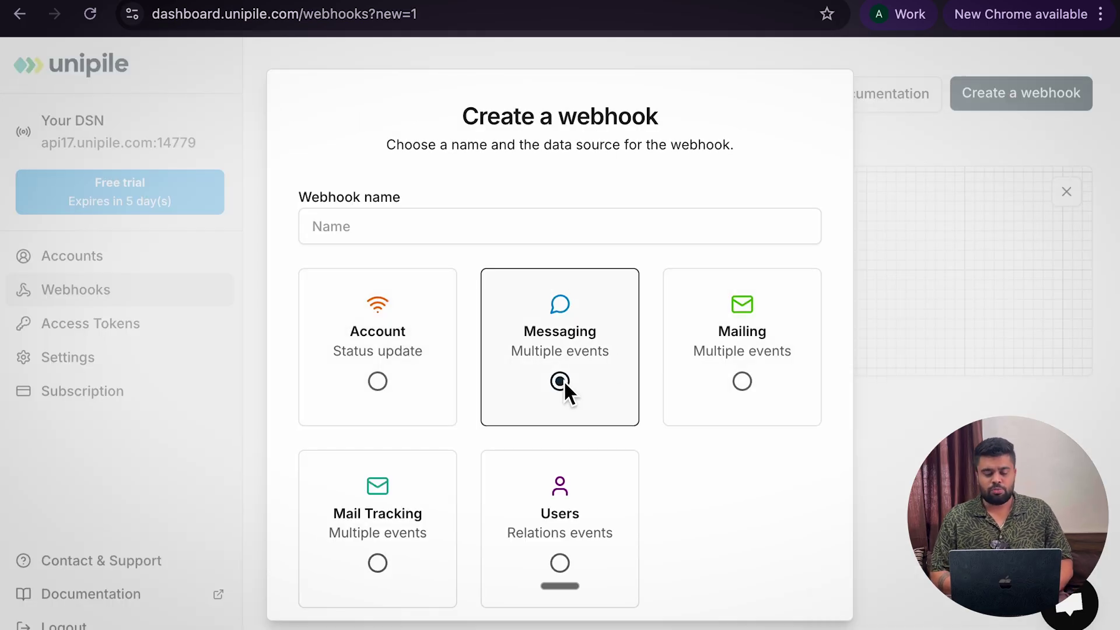
pyautogui.scroll(-2, 747, 460)
pyautogui.click(793, 584)
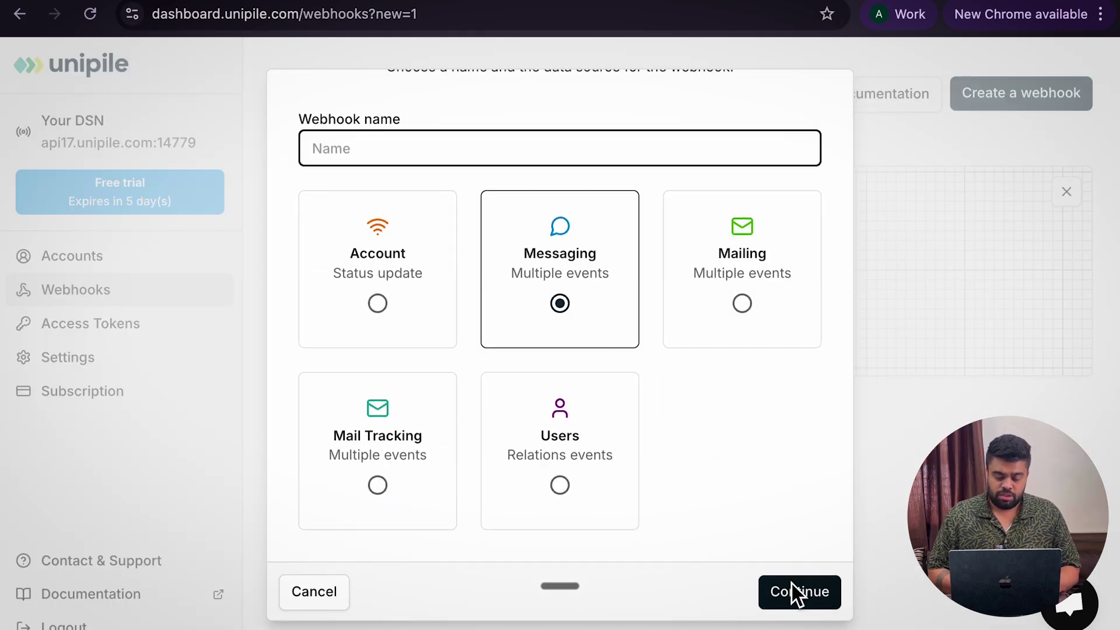
pyautogui.write('H')
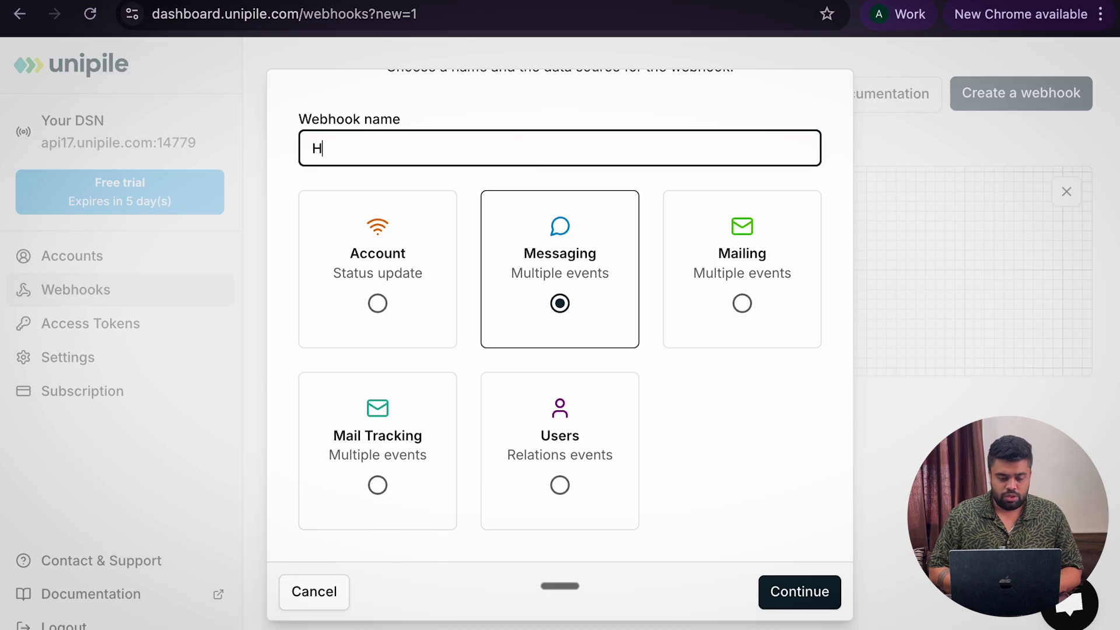
pyautogui.press('BackSpace')
pyautogui.write('Whatsa')
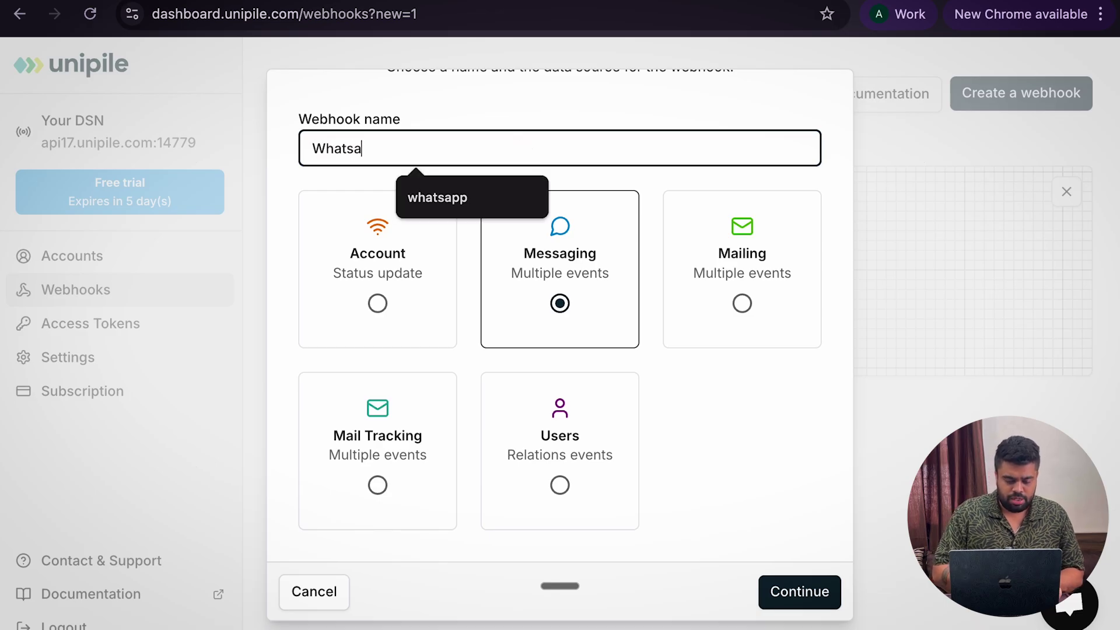
pyautogui.write('pp Meoldi')
pyautogui.press('BackSpace')
pyautogui.press('BackSpace')
pyautogui.press('BackSpace')
pyautogui.press('BackSpace')
pyautogui.press('BackSpace')
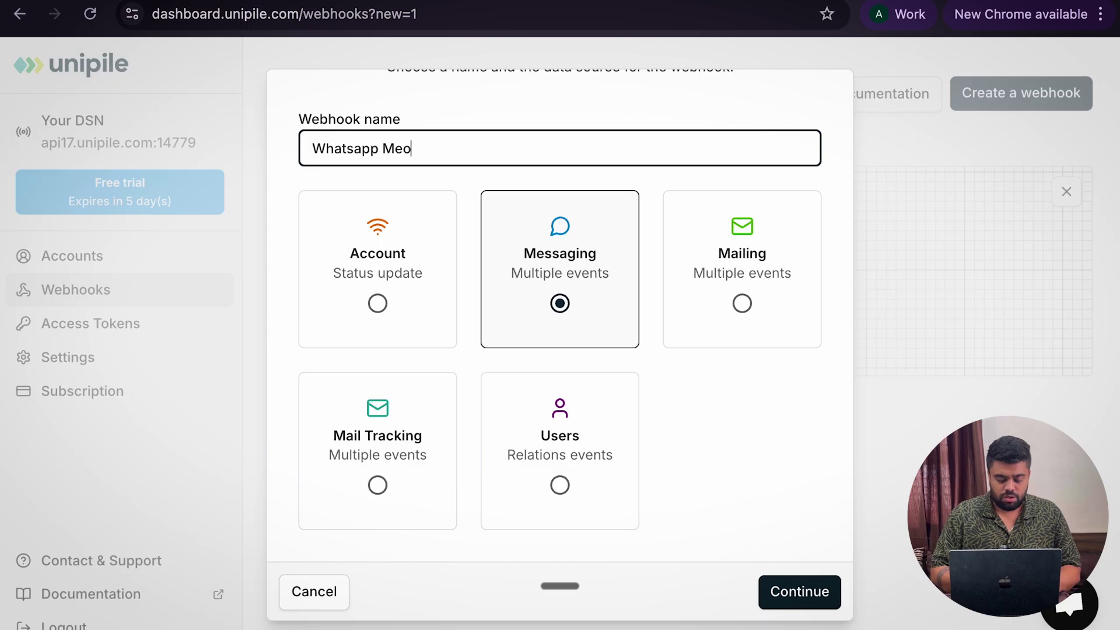
pyautogui.write('elodi')
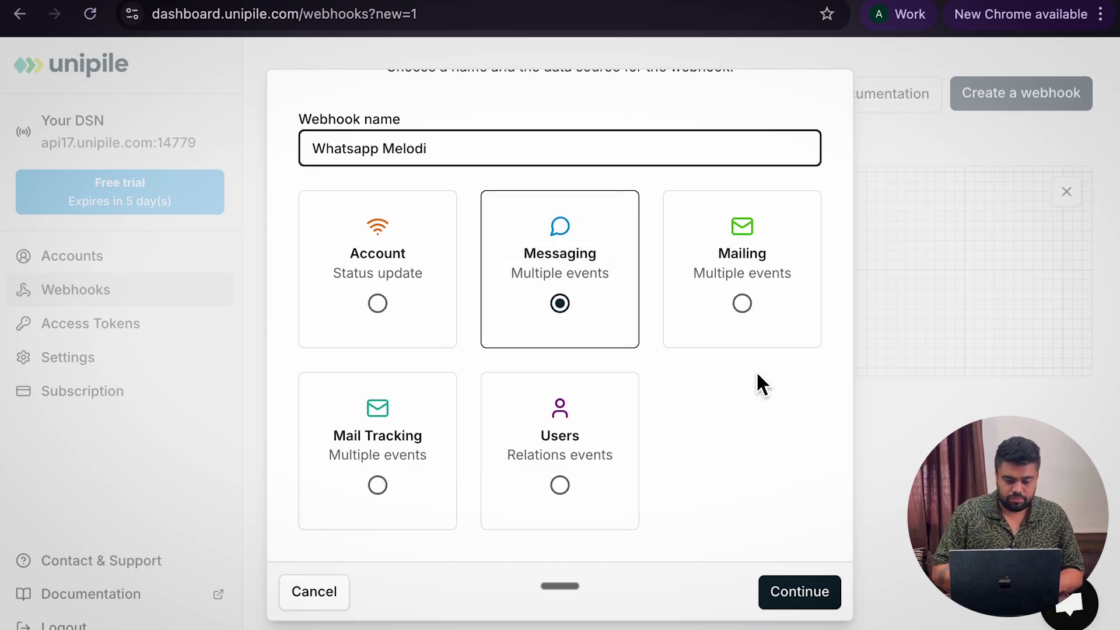
# Confirm the default events and all accounts, then bring up the n8n workflow editor
pyautogui.scroll(-1, 680, 508)
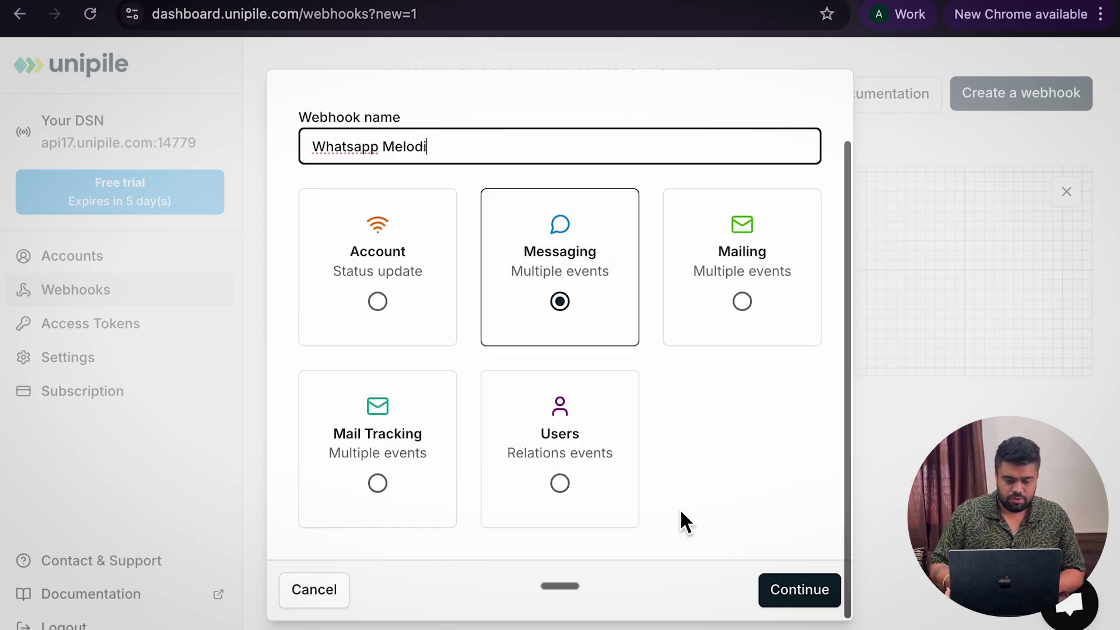
pyautogui.click(796, 587)
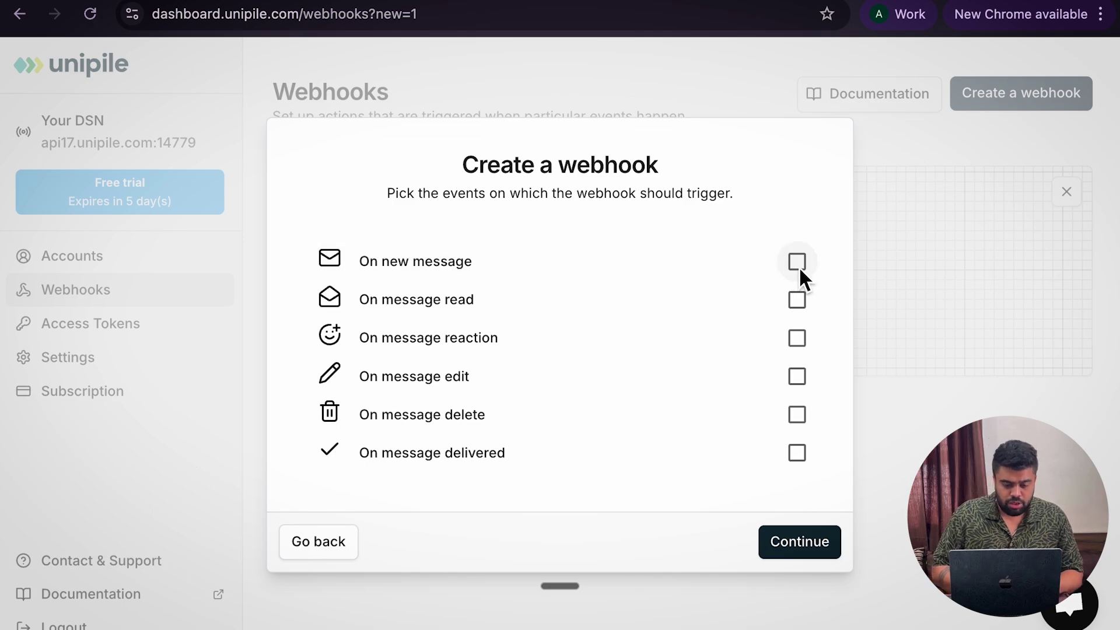
pyautogui.click(799, 548)
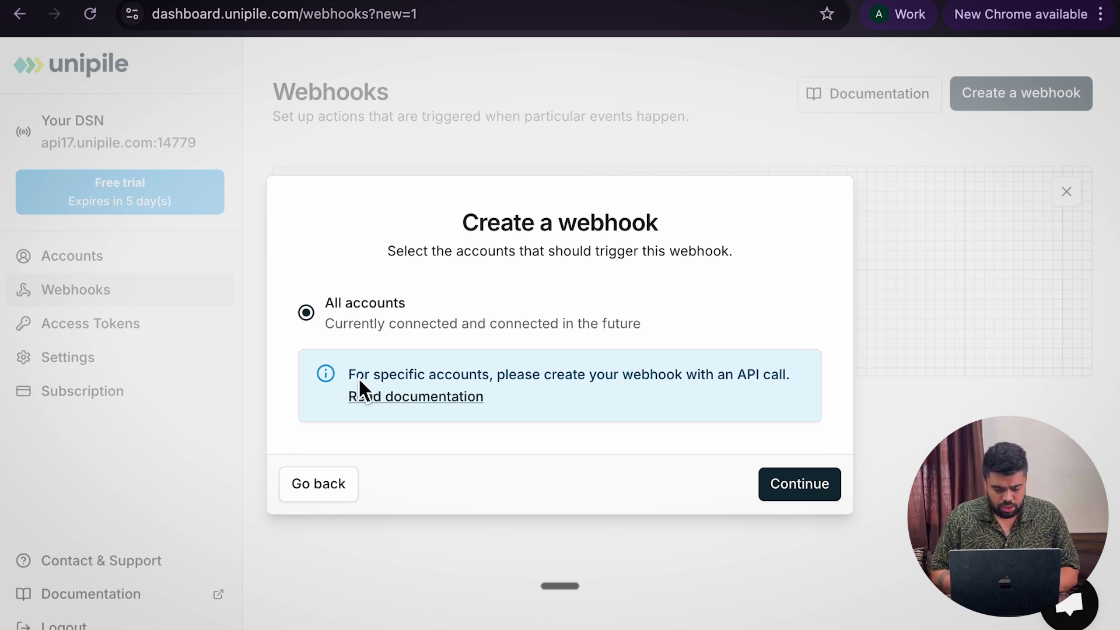
pyautogui.click(802, 481)
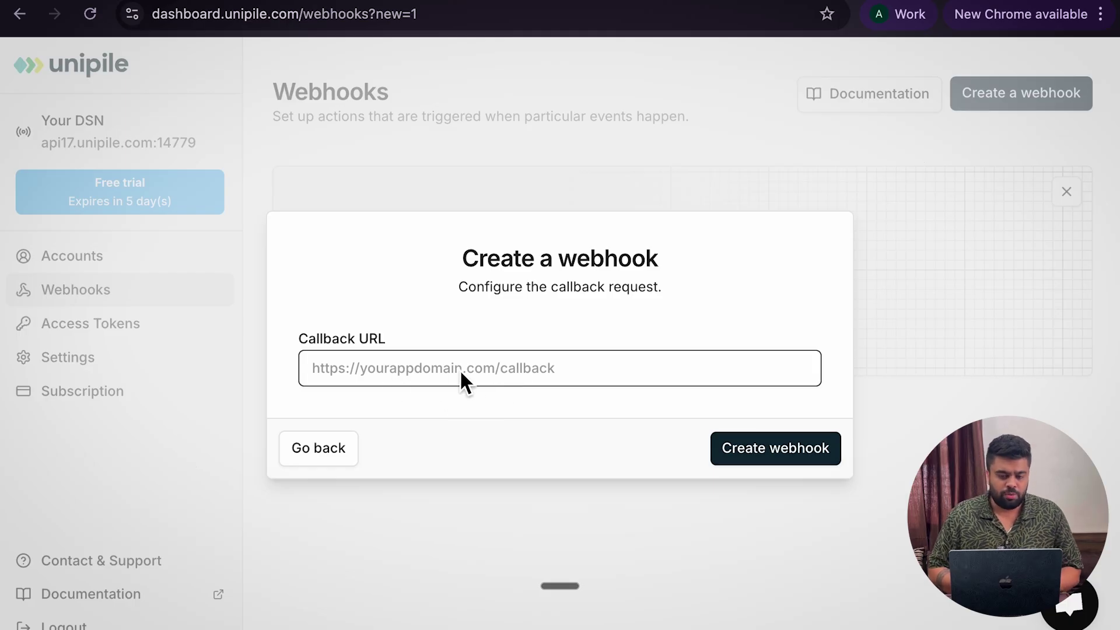
pyautogui.click(898, 17)
pyautogui.click(674, 461)
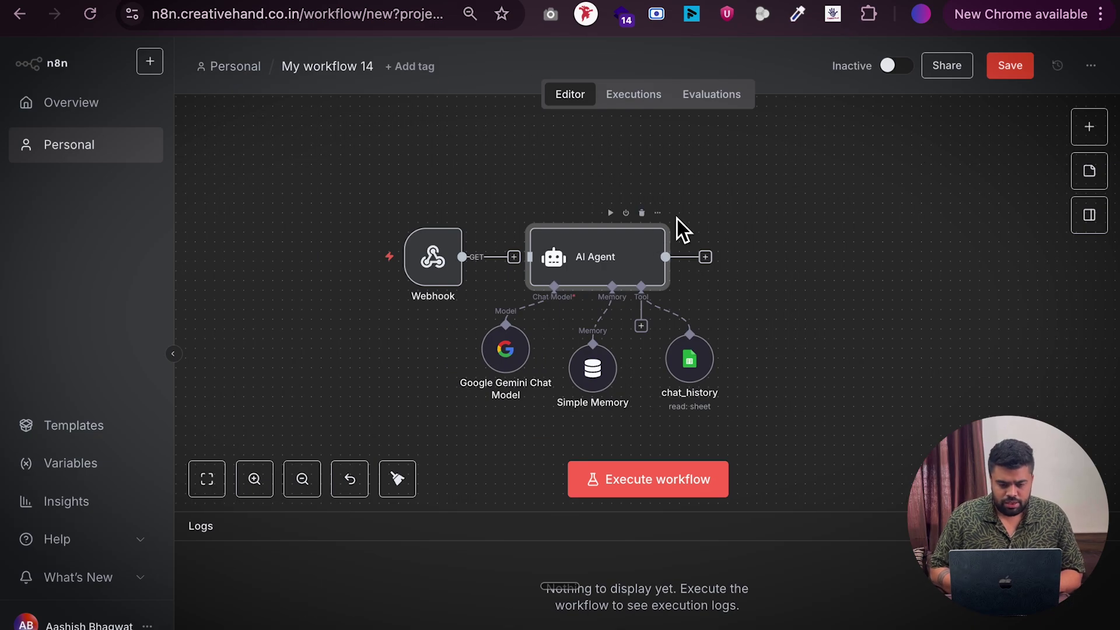
# Paste the Webhook node's test URL as the Unipile callback URL and create the webhook
pyautogui.doubleClick(435, 264)
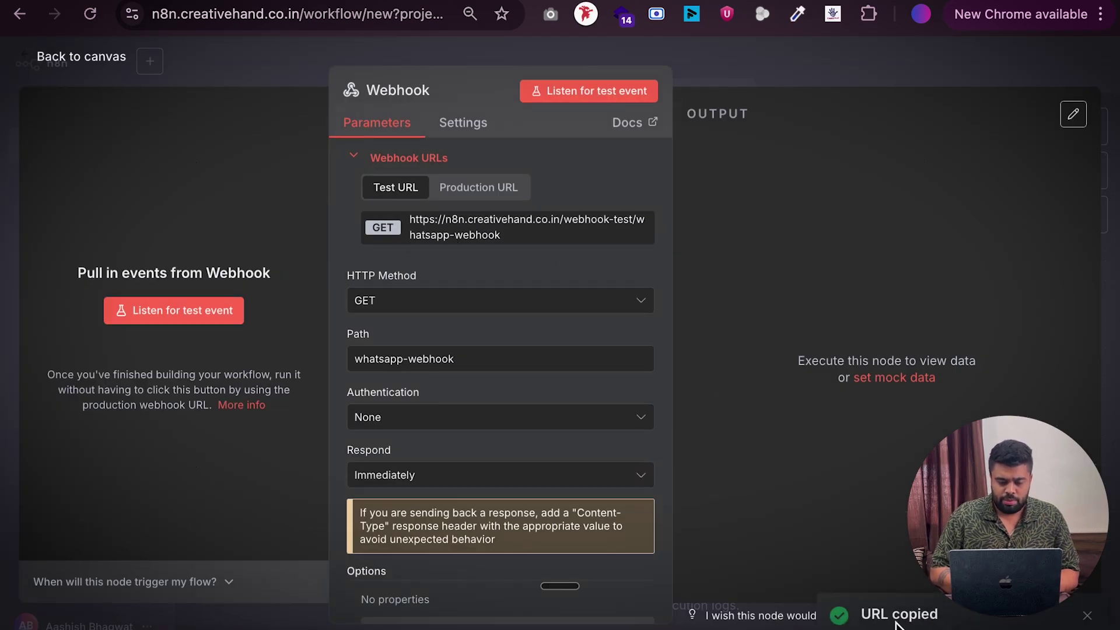
pyautogui.hotkey('ctrl', 'Right')
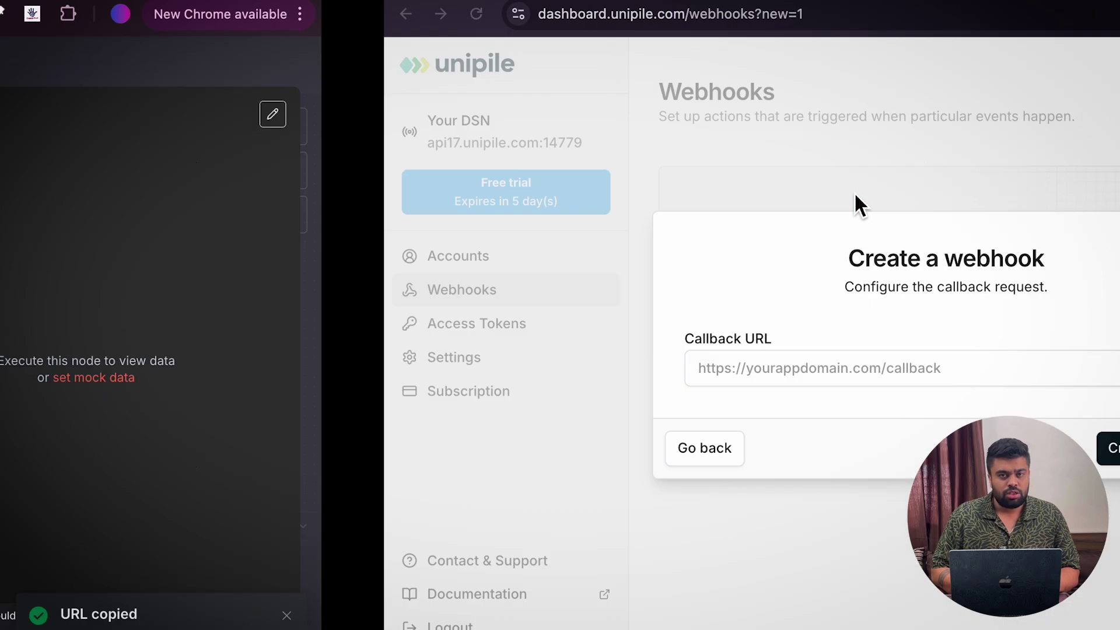
pyautogui.click(439, 368)
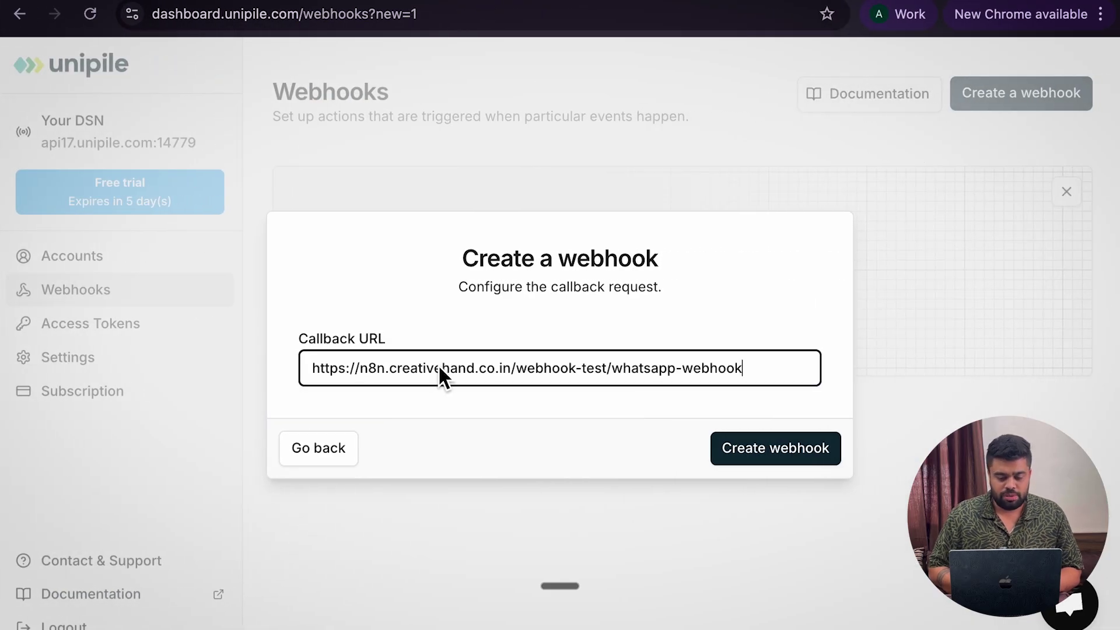
pyautogui.doubleClick(595, 369)
pyautogui.click(652, 369)
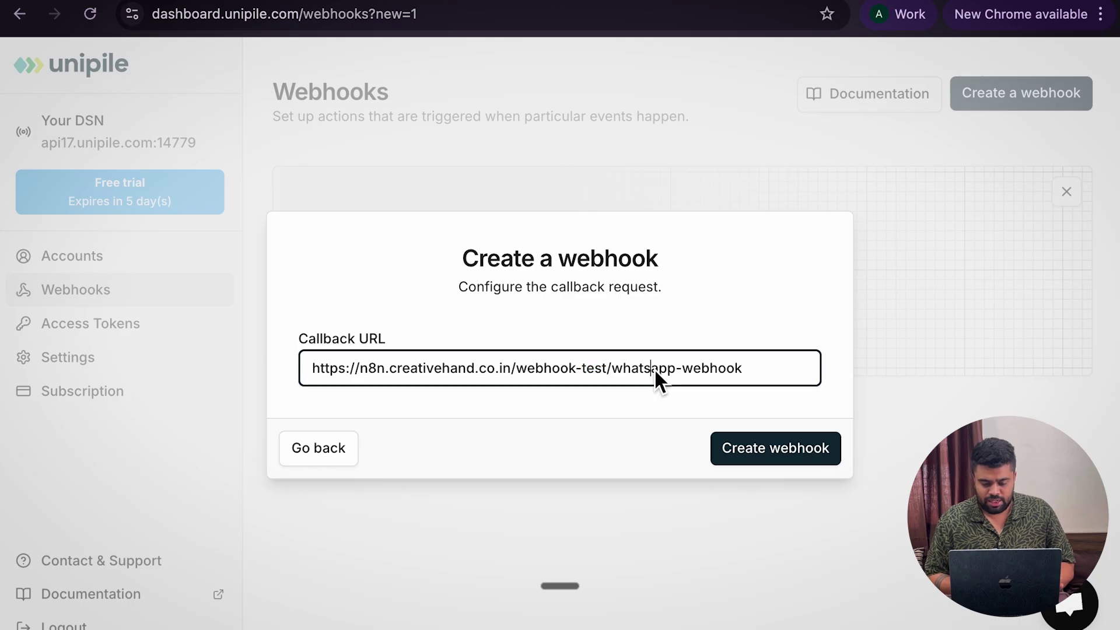
pyautogui.click(783, 459)
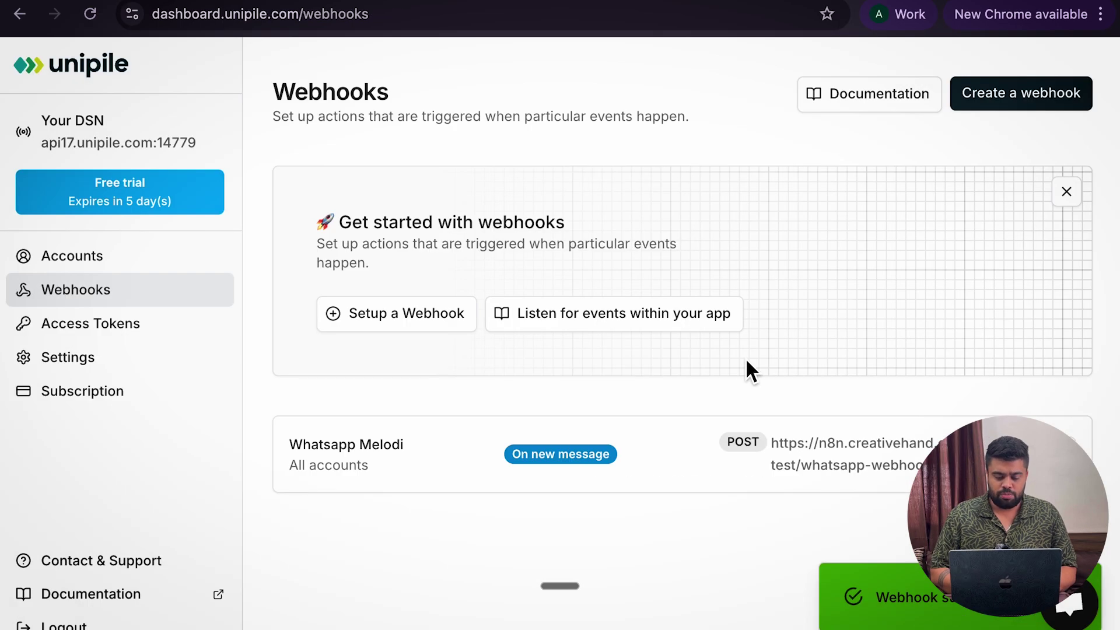
# On the n8n canvas, nudge the Webhook node left and execute the workflow to await a message
pyautogui.hotkey('ctrl', 'Left')
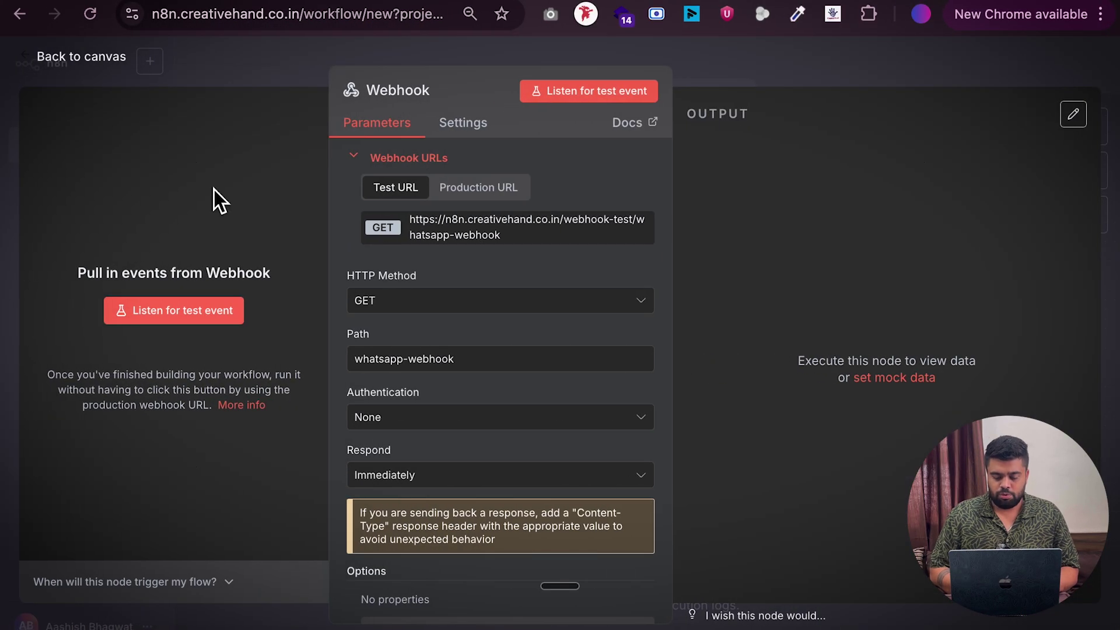
pyautogui.click(67, 63)
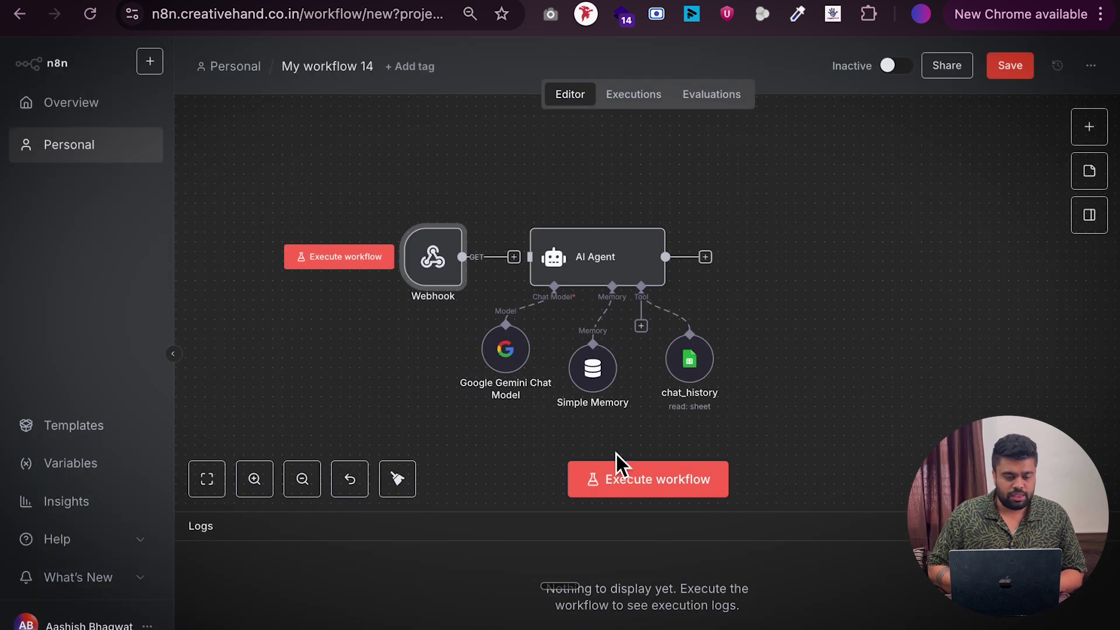
pyautogui.moveTo(444, 257); pyautogui.dragTo(405, 257)
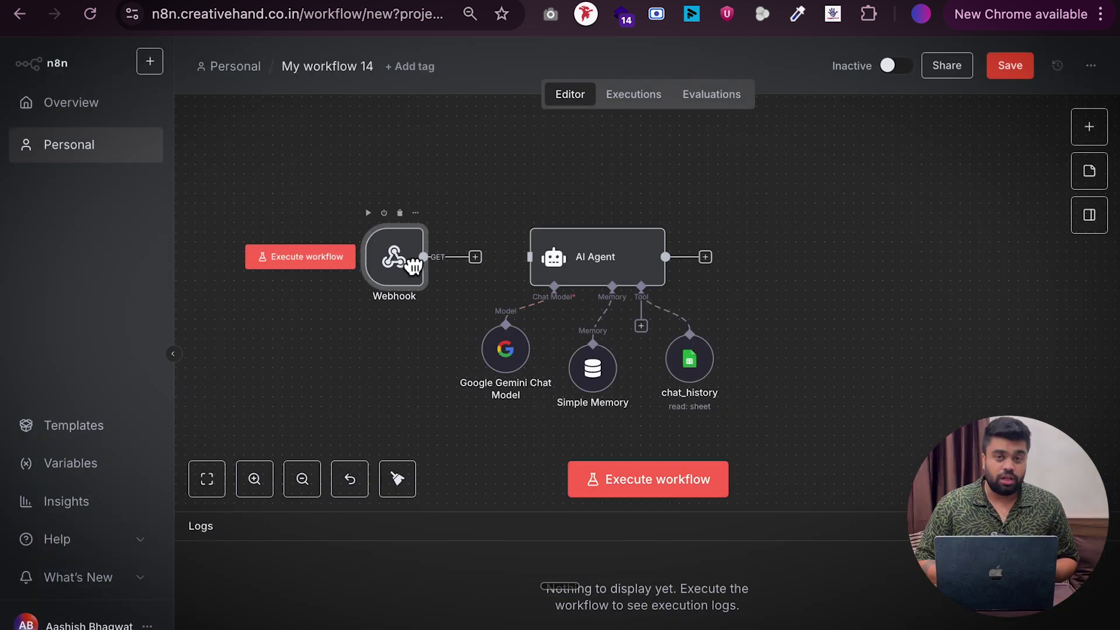
pyautogui.click(662, 484)
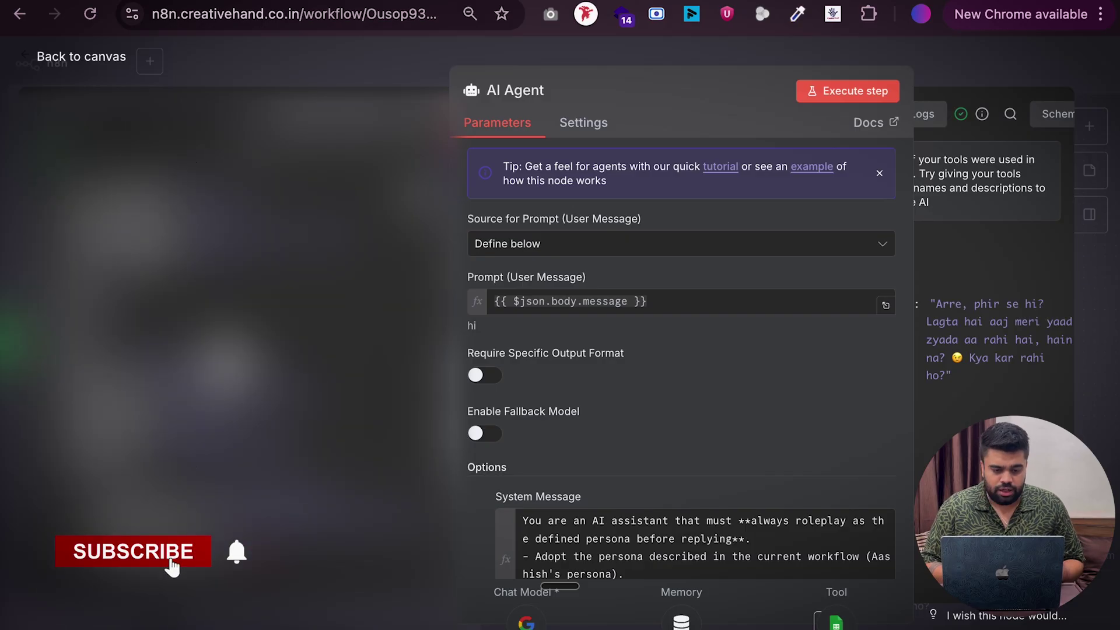
# Copy the incoming chat_id from the input JSON into the Unipile docs' chat_id parameter
pyautogui.moveTo(126, 449); pyautogui.dragTo(322, 452)
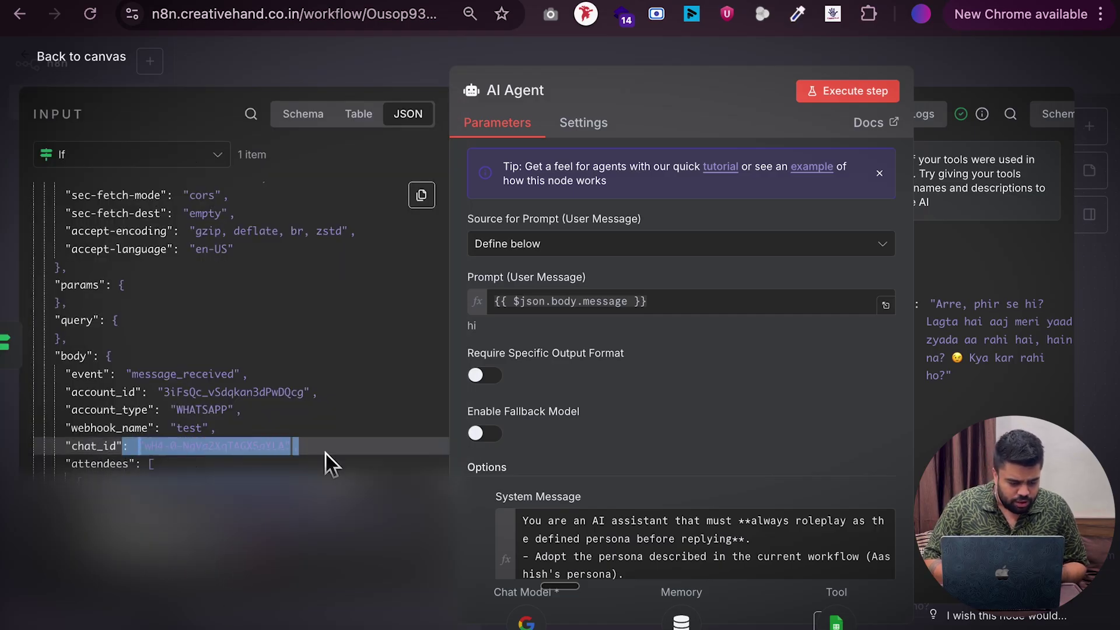
pyautogui.rightClick(193, 448)
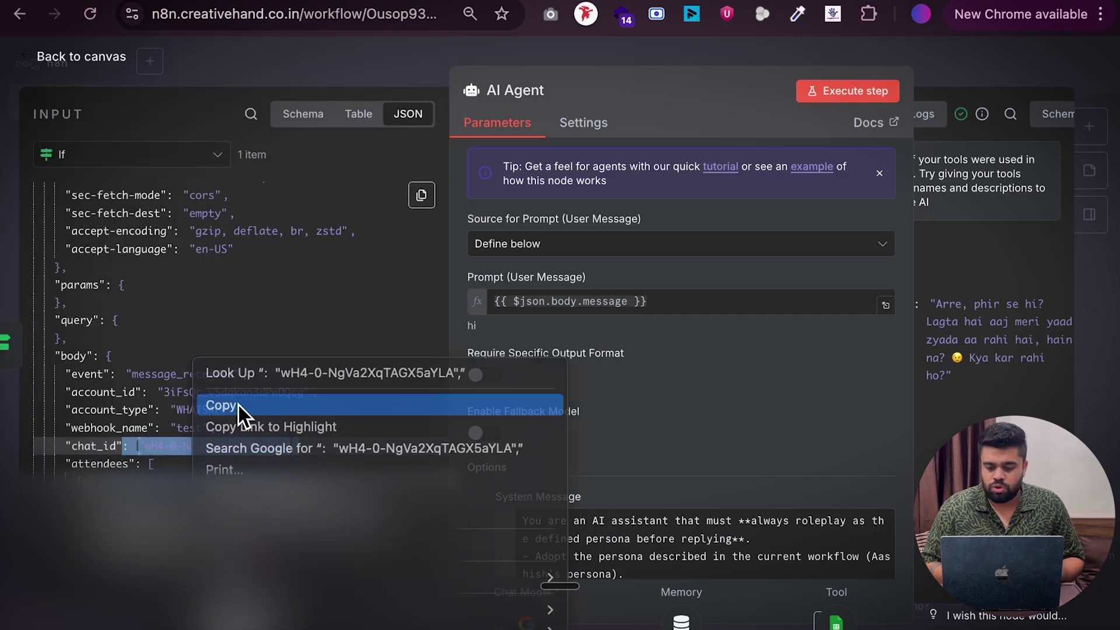
pyautogui.click(238, 405)
pyautogui.hotkey('ctrl', 'Tab')
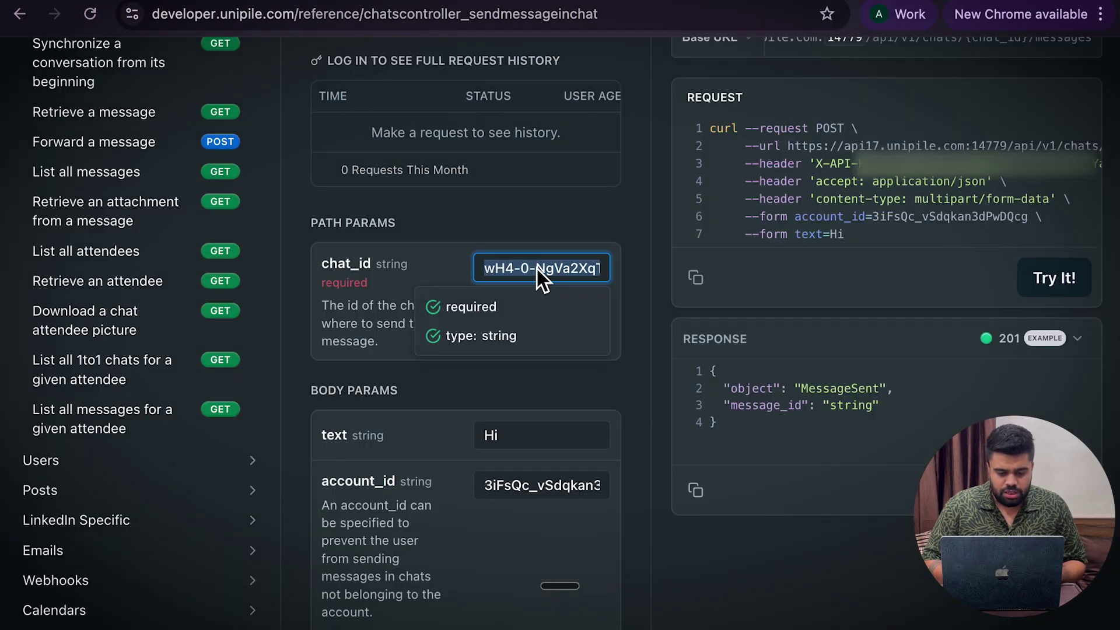
pyautogui.hotkey('ctrl', 'v')
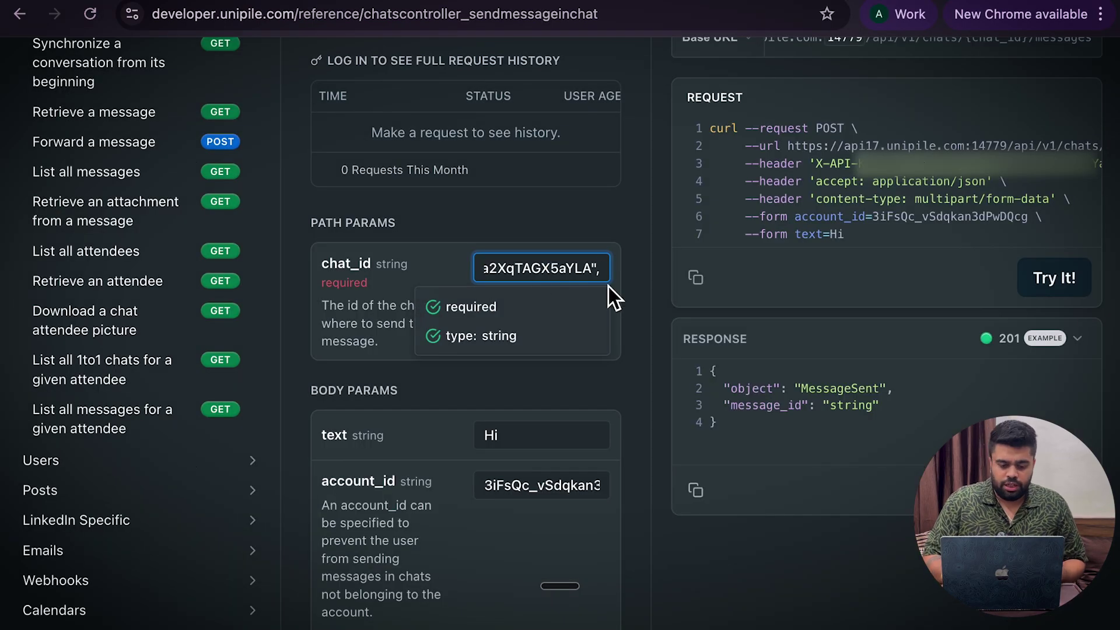
# Trim the extra prefix from the chat_id and take the generated curl request to n8n
pyautogui.hotkey('ctrl', 'a')
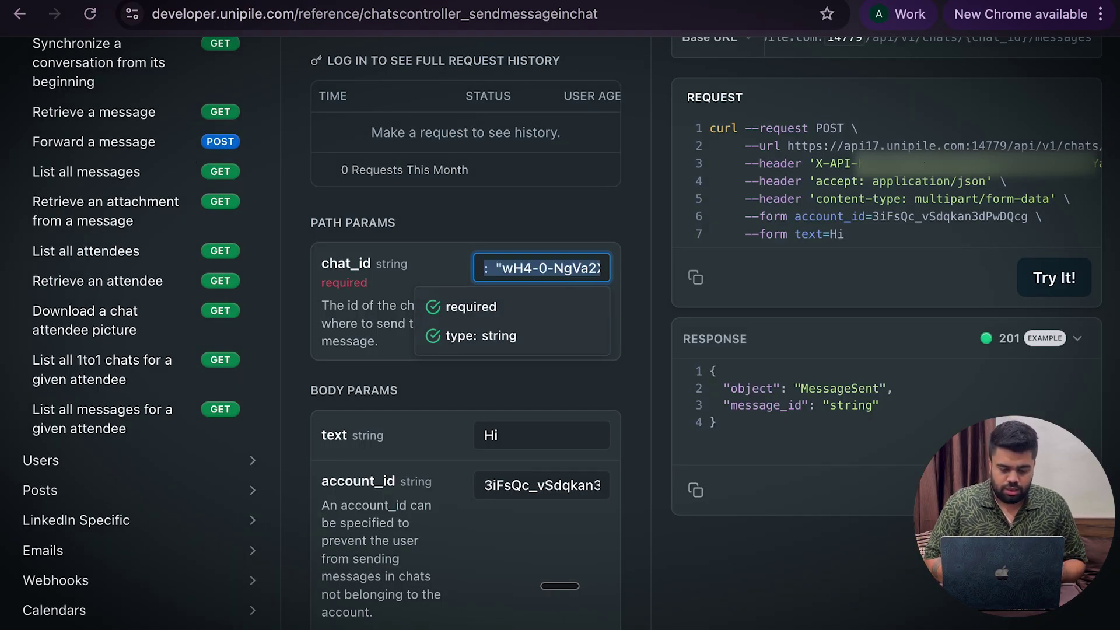
pyautogui.press('Left')
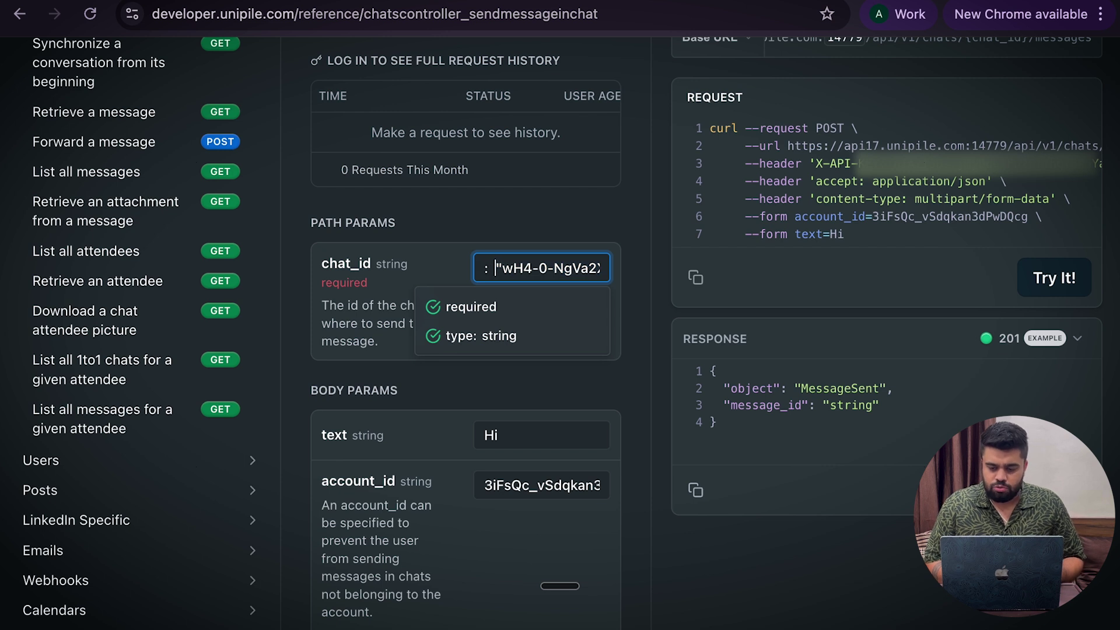
pyautogui.press('BackSpace')
pyautogui.press('BackSpace')
pyautogui.press('BackSpace')
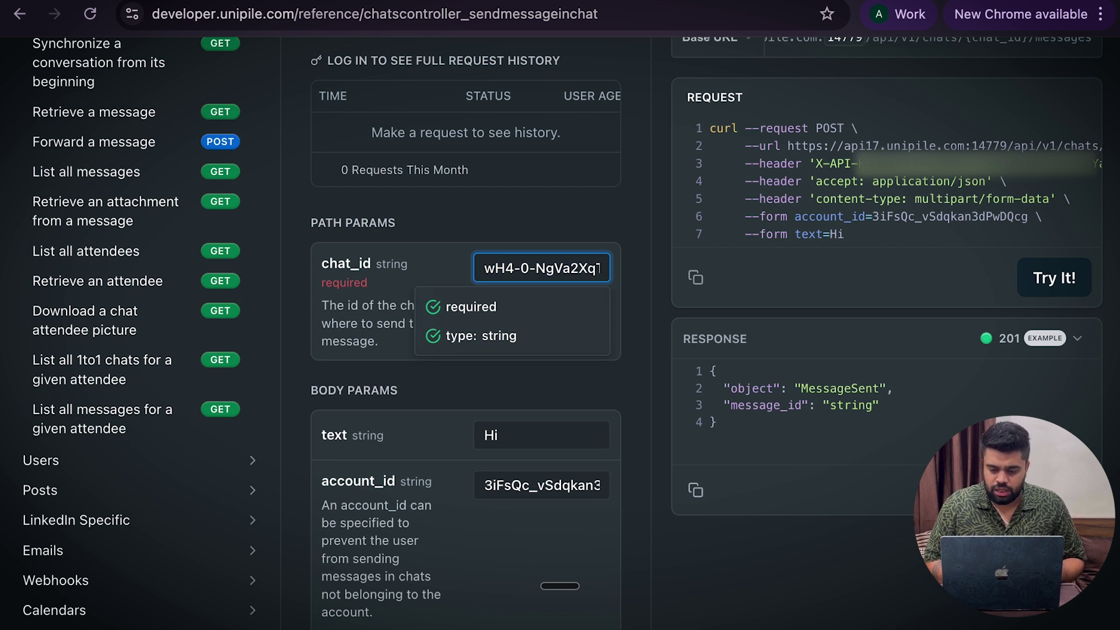
pyautogui.click(660, 190)
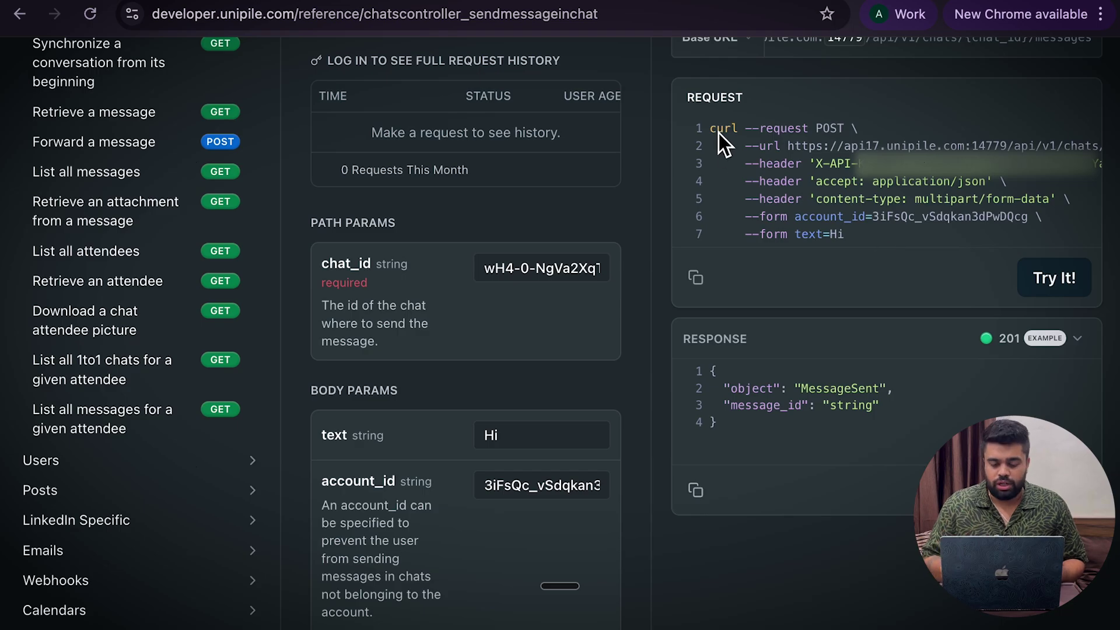
pyautogui.moveTo(714, 131); pyautogui.dragTo(873, 240)
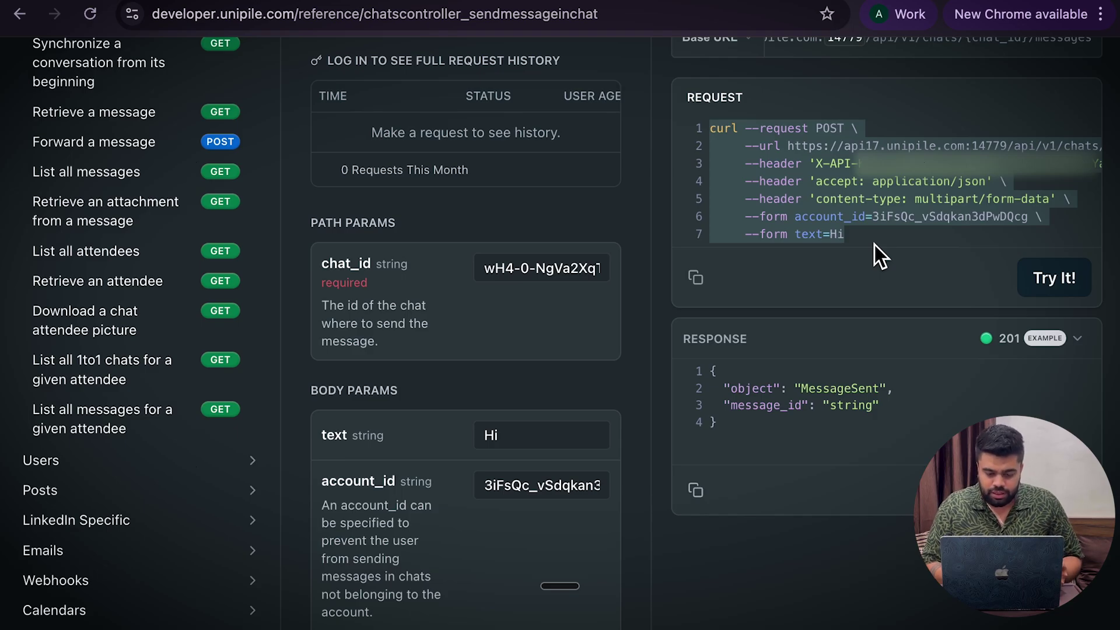
pyautogui.press('super+Tab')
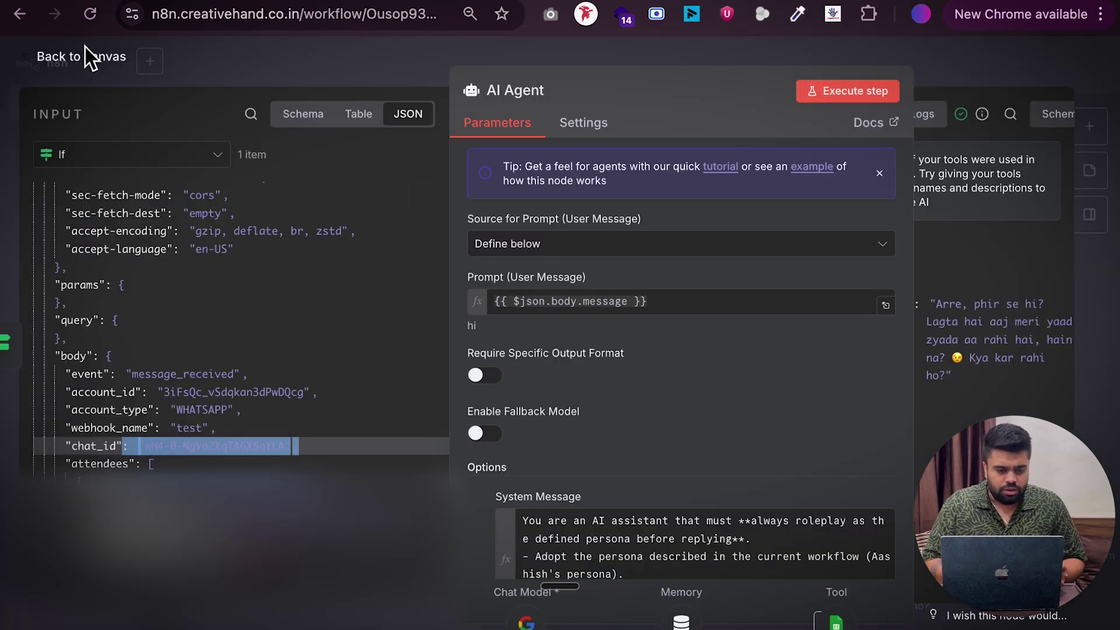
# Add an HTTP Request node after the AI Agent
pyautogui.click(86, 50)
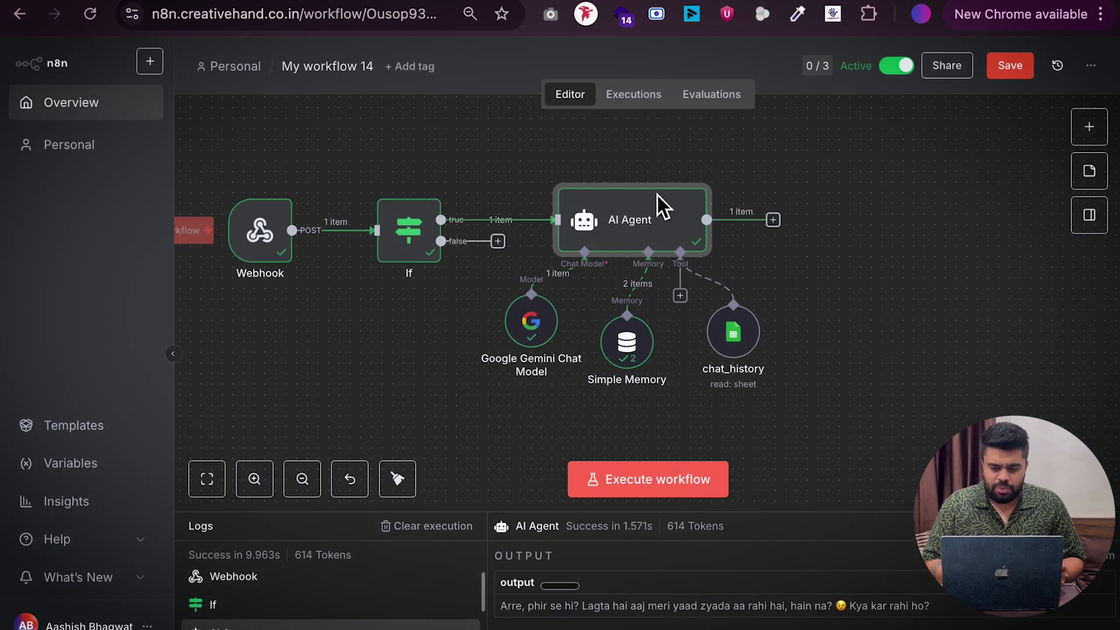
pyautogui.click(775, 225)
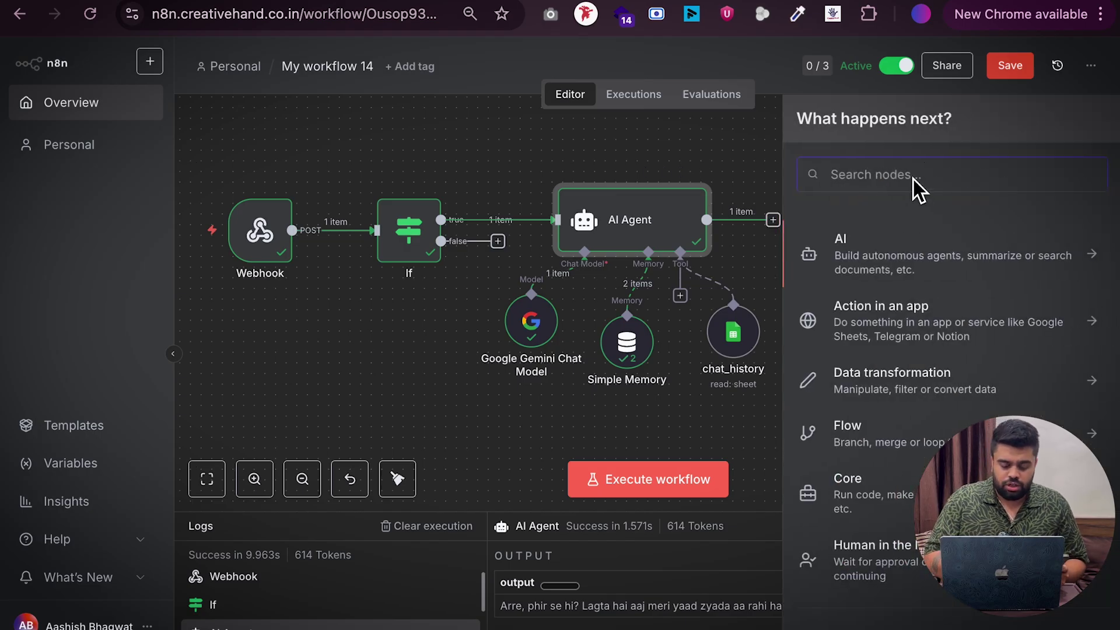
pyautogui.write('htt')
pyautogui.click(954, 235)
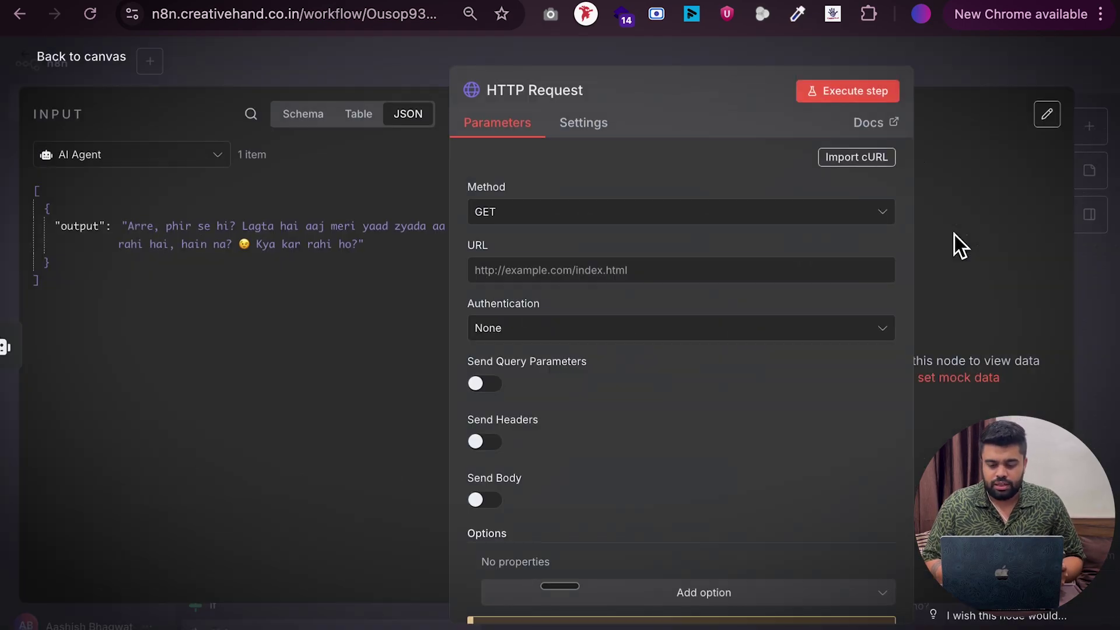
# Import the copied Unipile cURL command into the HTTP Request node
pyautogui.click(862, 163)
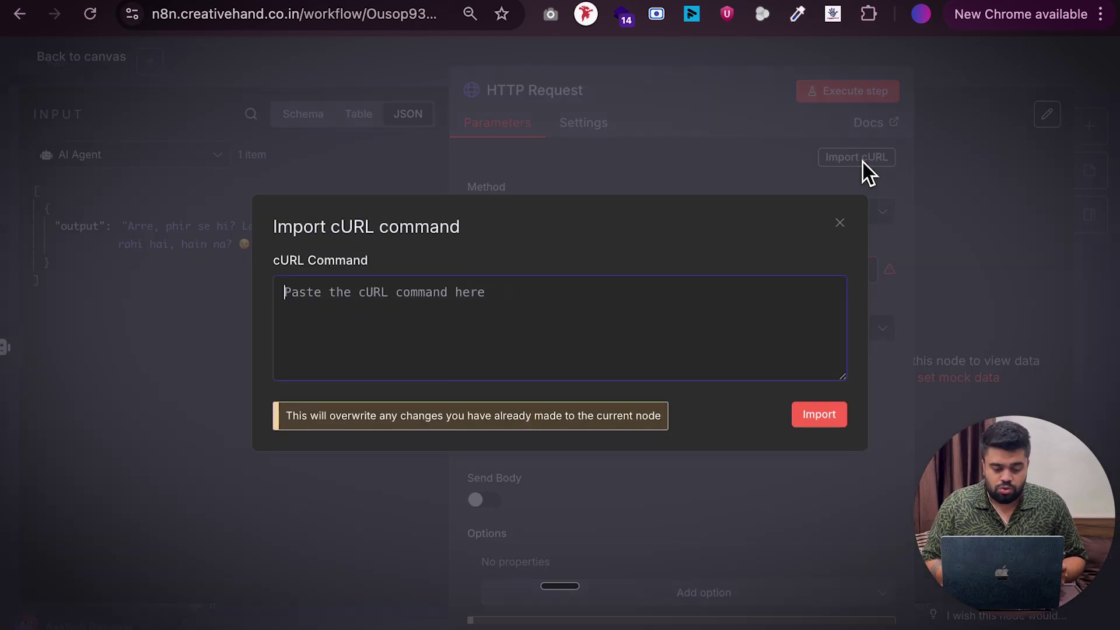
pyautogui.press('super+v')
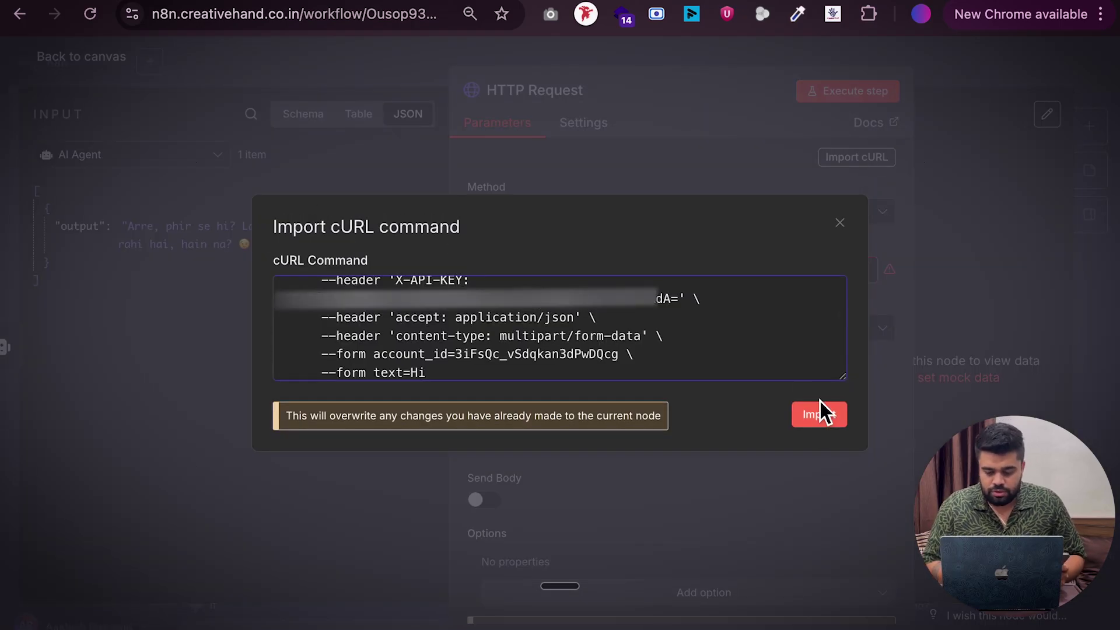
pyautogui.click(819, 414)
pyautogui.click(77, 54)
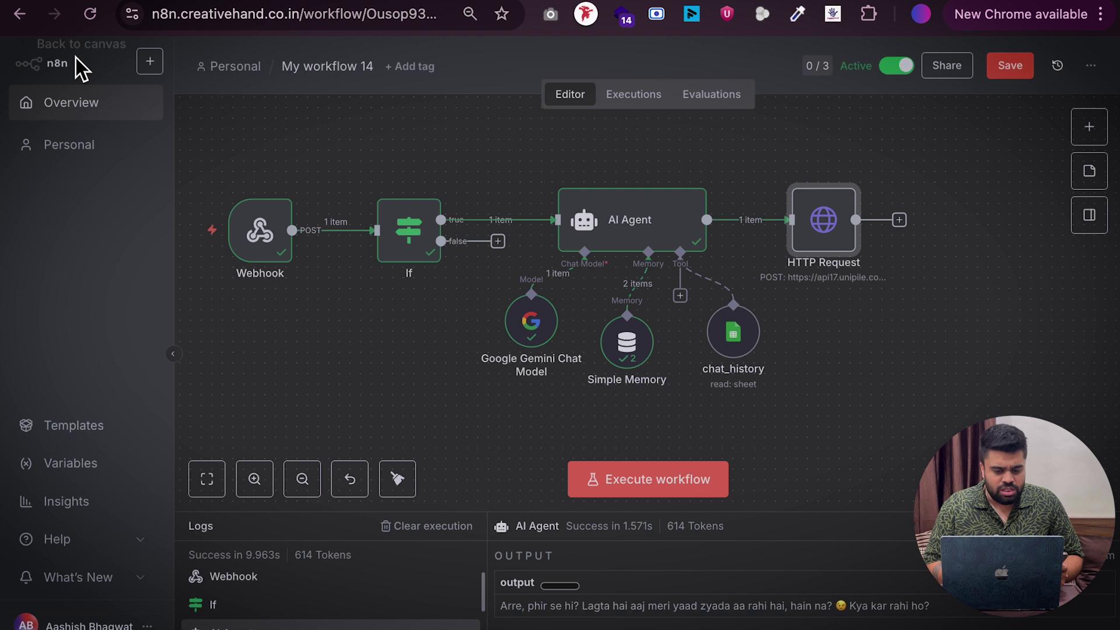
pyautogui.doubleClick(826, 210)
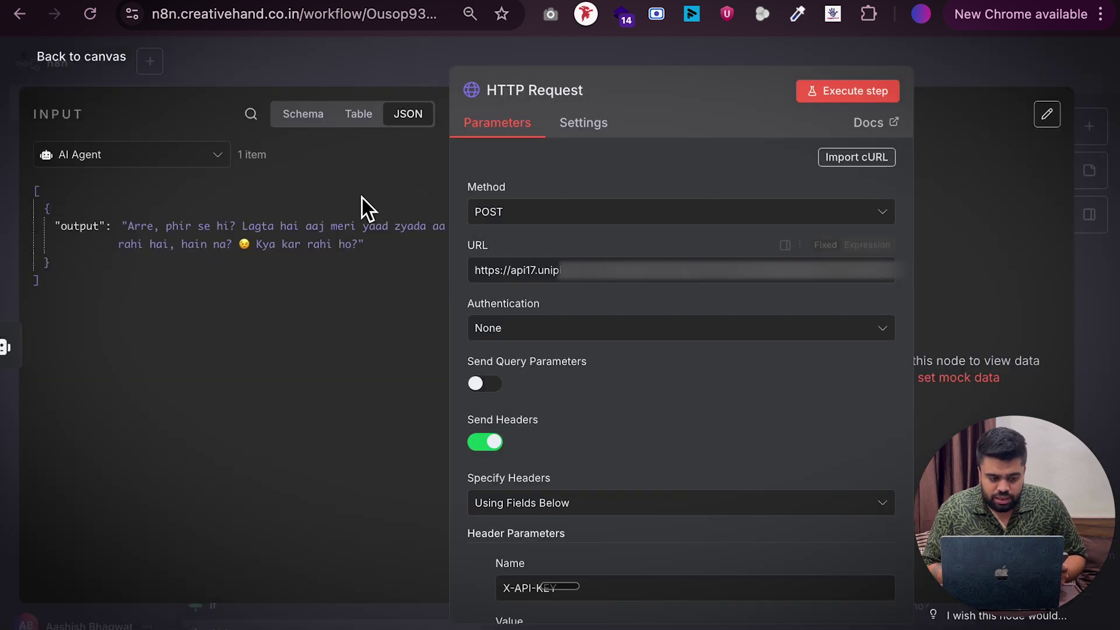
# Map the Webhook's body.chat_id into the HTTP Request URL
pyautogui.click(170, 157)
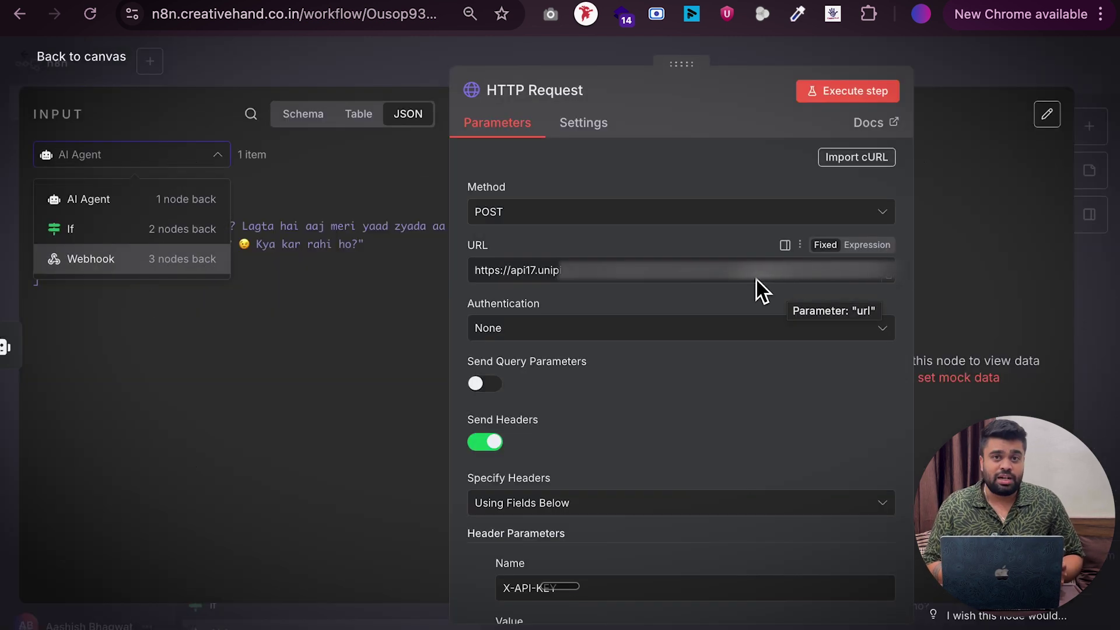
pyautogui.click(126, 265)
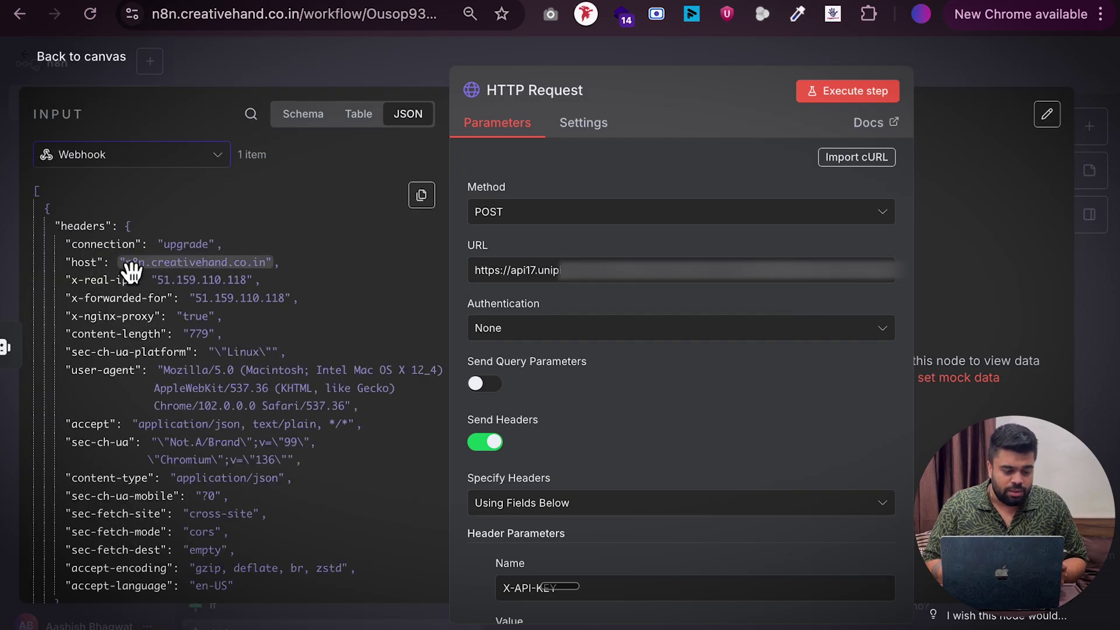
pyautogui.doubleClick(781, 285)
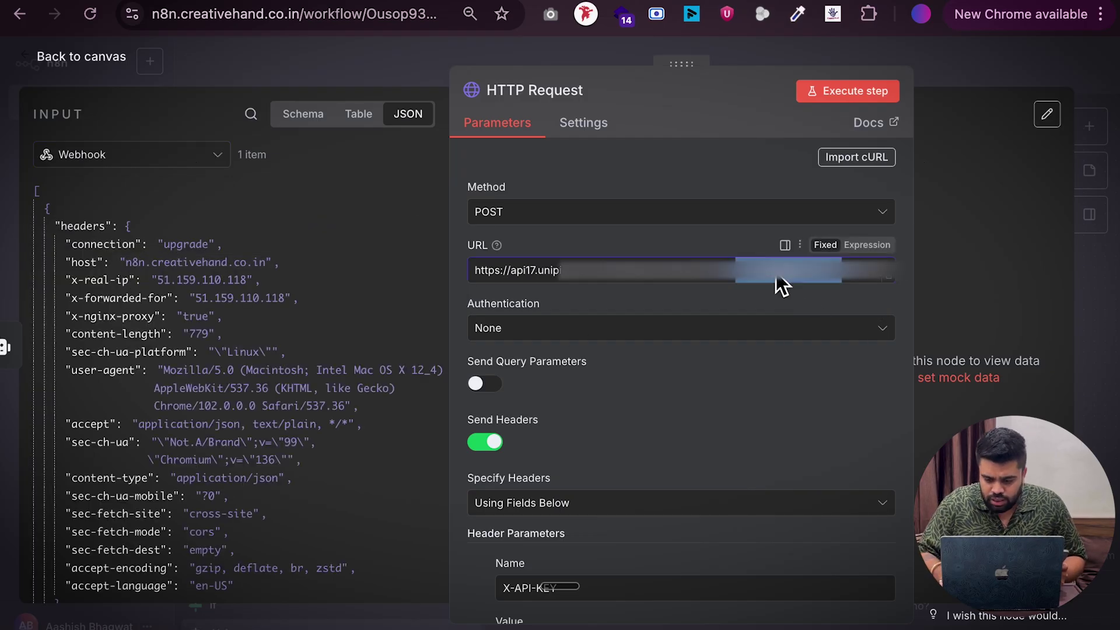
pyautogui.press('super+v')
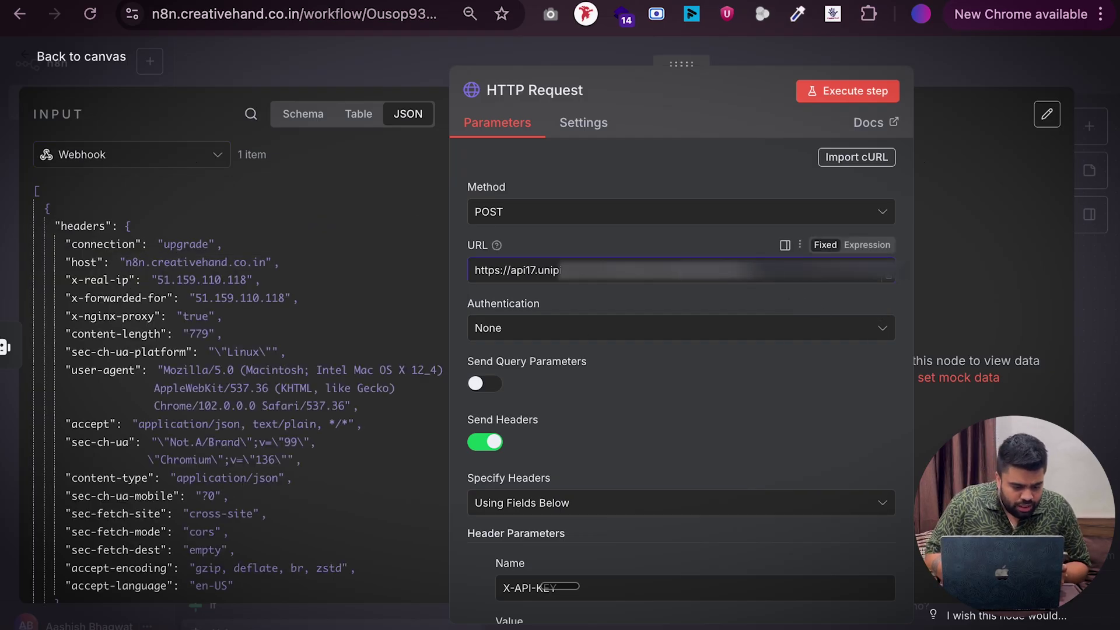
pyautogui.scroll(-10, 87, 303)
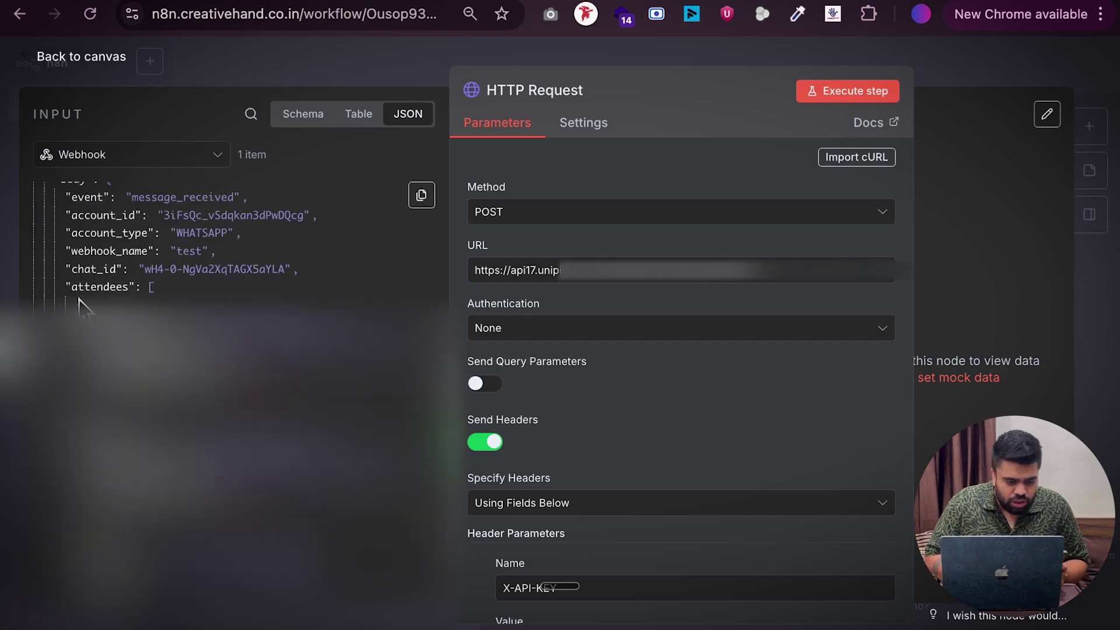
pyautogui.moveTo(83, 268); pyautogui.dragTo(848, 309)
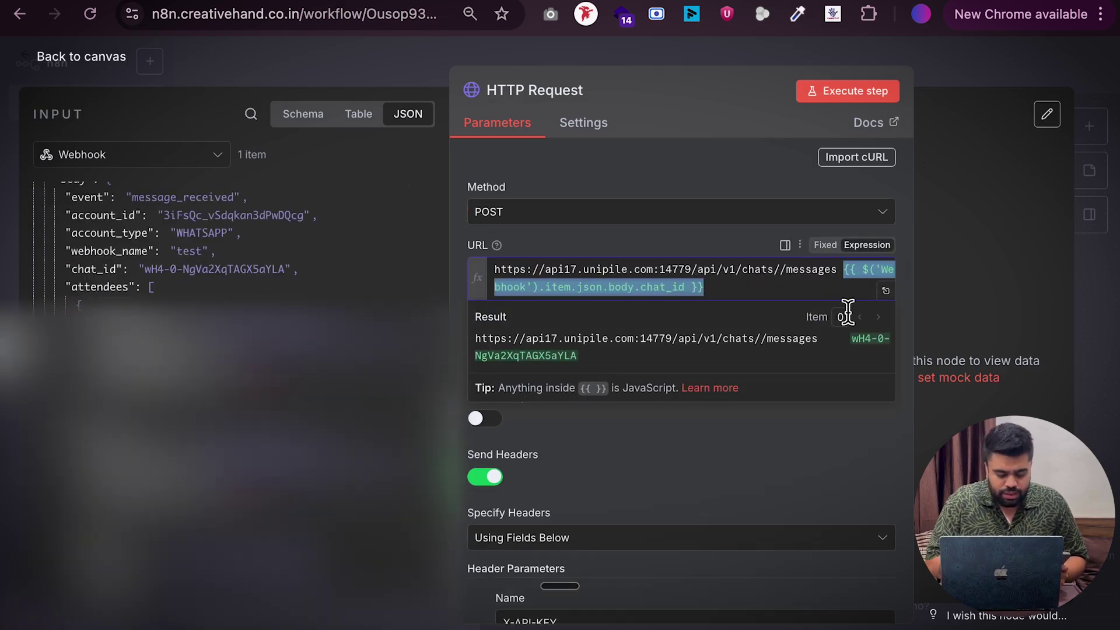
pyautogui.press('BackSpace')
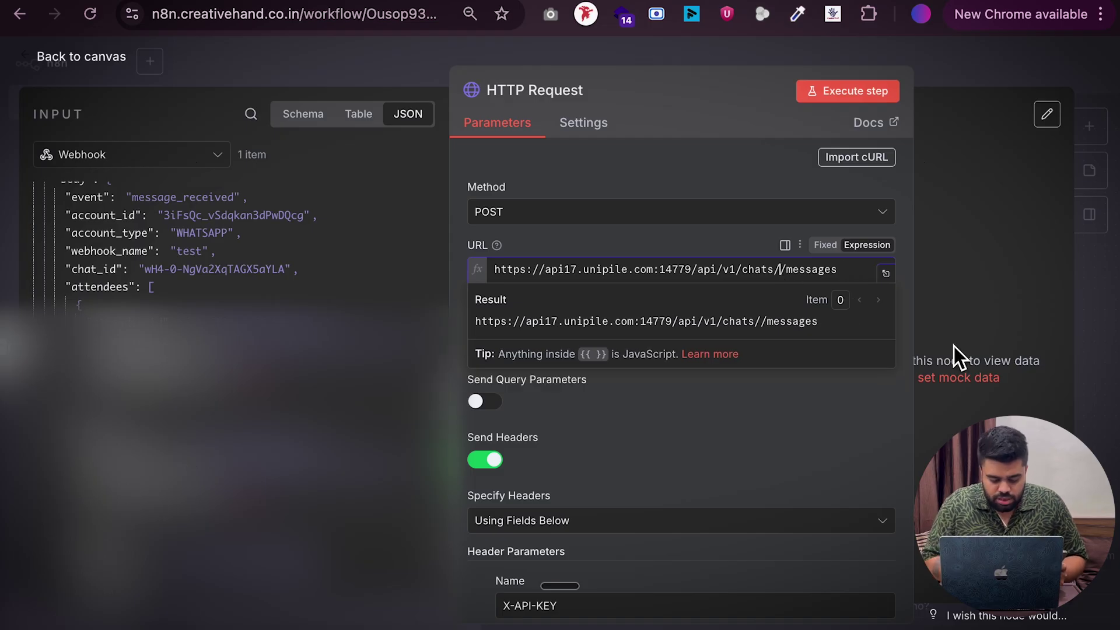
pyautogui.hotkey('ctrl', 'z')
pyautogui.click(707, 436)
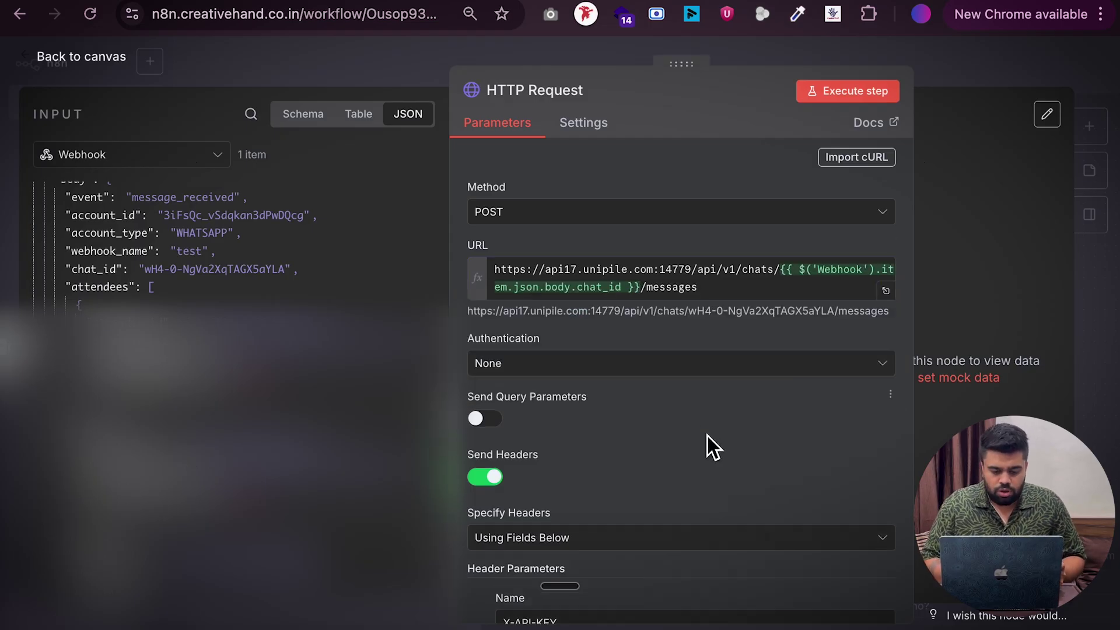
# Replace the body text value 'Hi' with the AI Agent's output ($json.output)
pyautogui.scroll(-3, 707, 435)
pyautogui.scroll(-5, 707, 435)
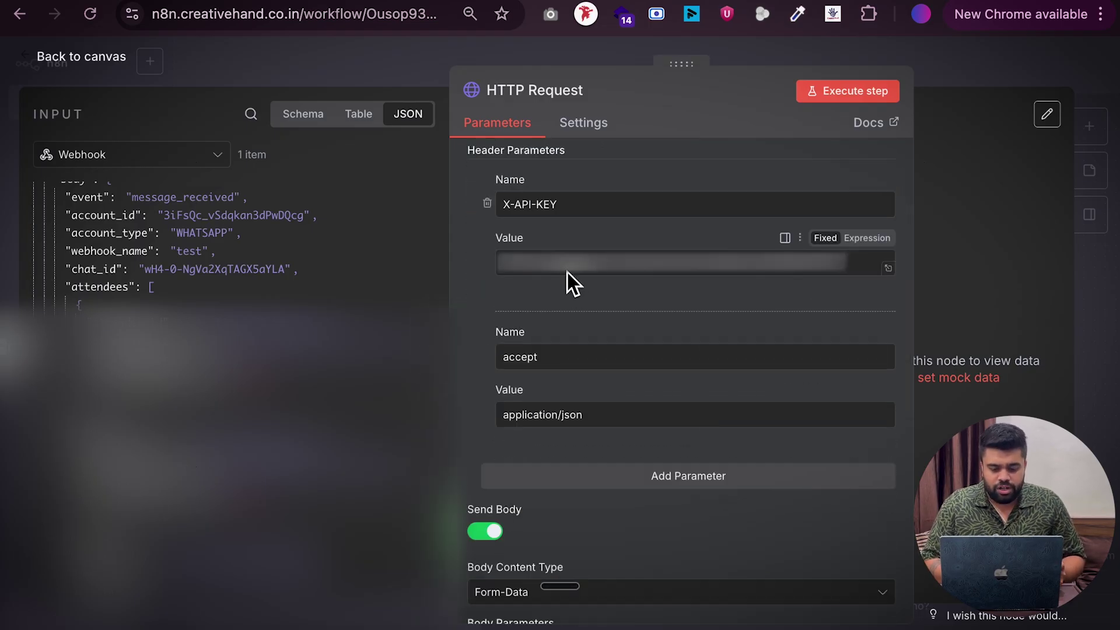
pyautogui.scroll(1, 551, 273)
pyautogui.scroll(-7, 615, 327)
pyautogui.scroll(-3, 614, 327)
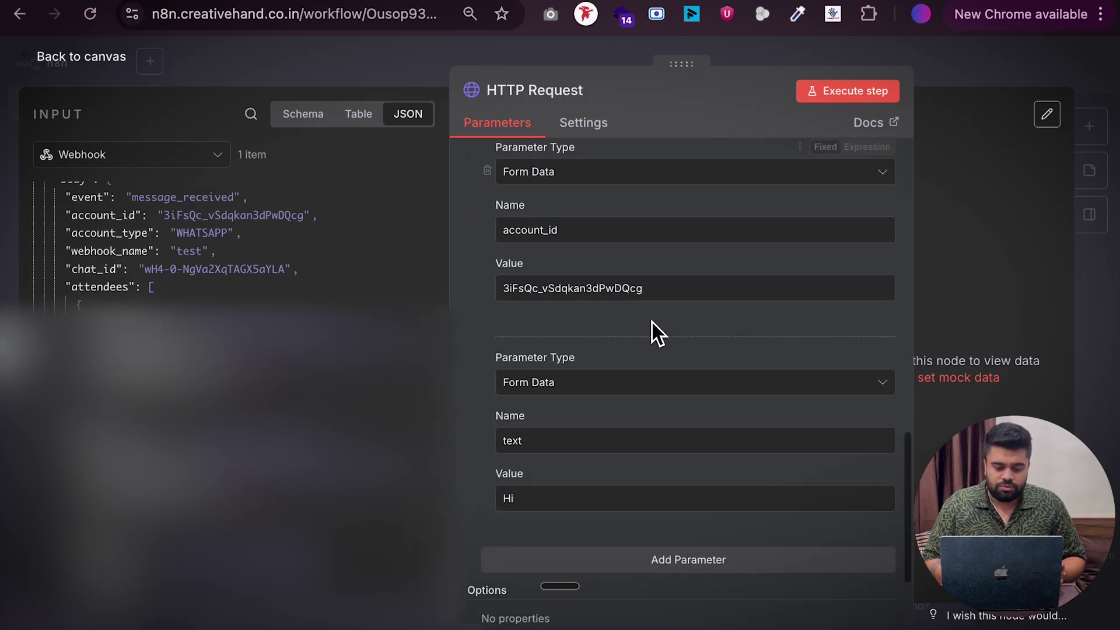
pyautogui.click(565, 503)
pyautogui.scroll(-1, 565, 506)
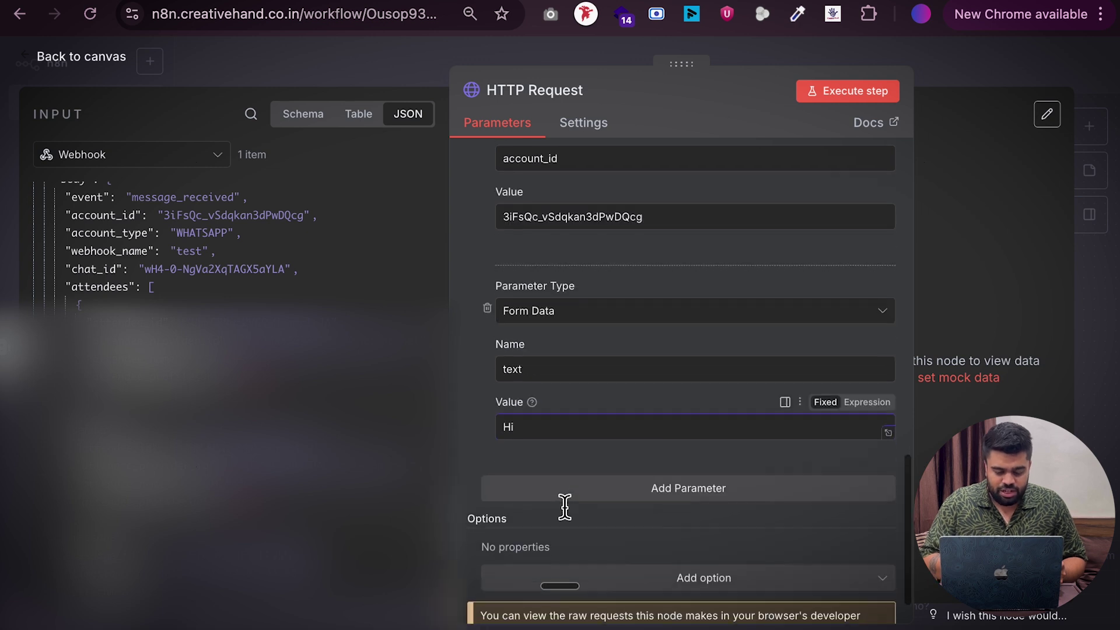
pyautogui.press('BackSpace')
pyautogui.press('BackSpace')
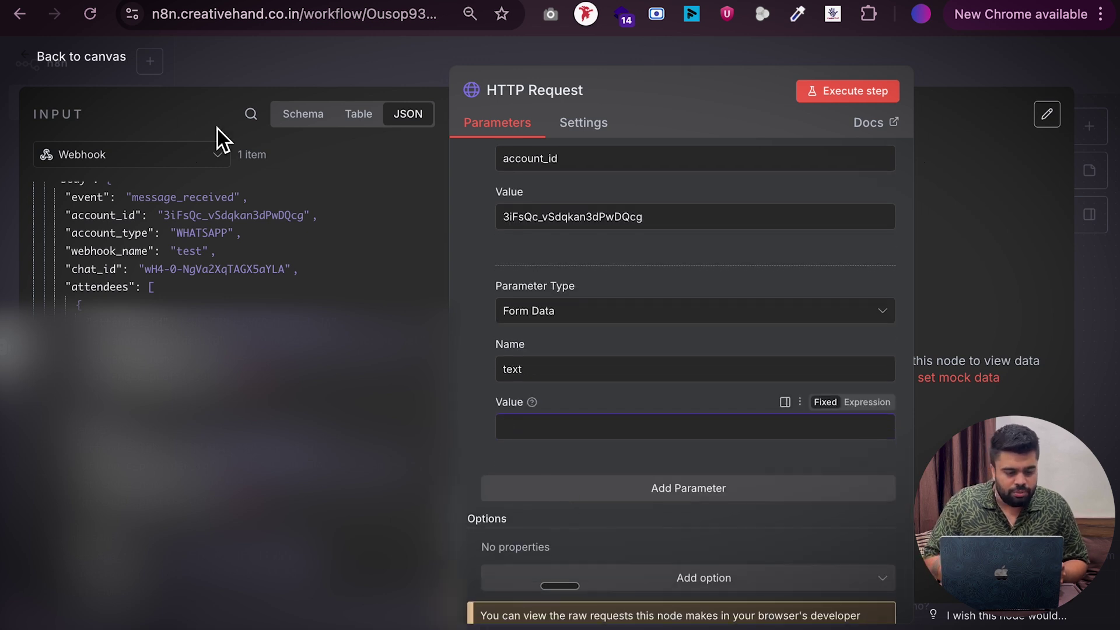
pyautogui.click(148, 146)
pyautogui.click(135, 201)
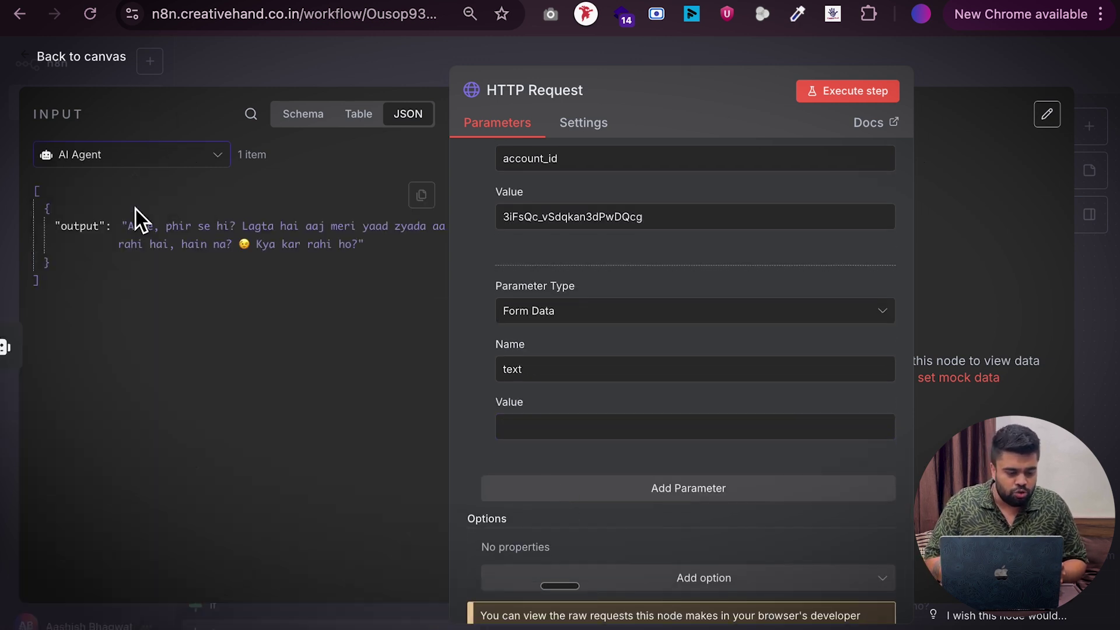
pyautogui.moveTo(73, 230); pyautogui.dragTo(561, 442)
pyautogui.click(380, 376)
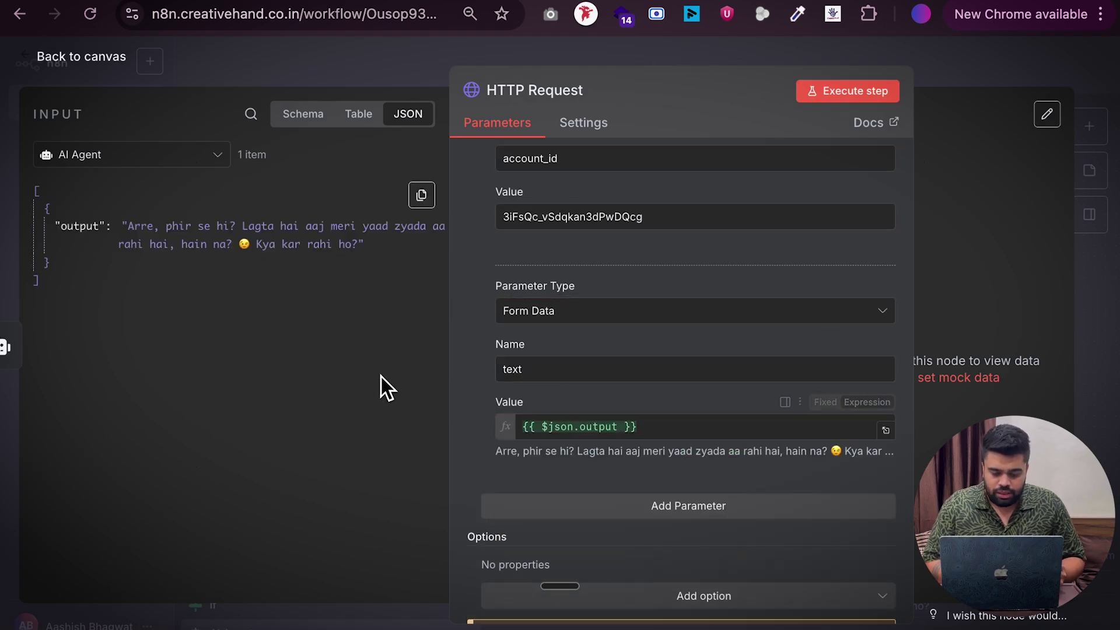
# Execute the workflow from the canvas and bring up the WhatsApp chat
pyautogui.click(66, 61)
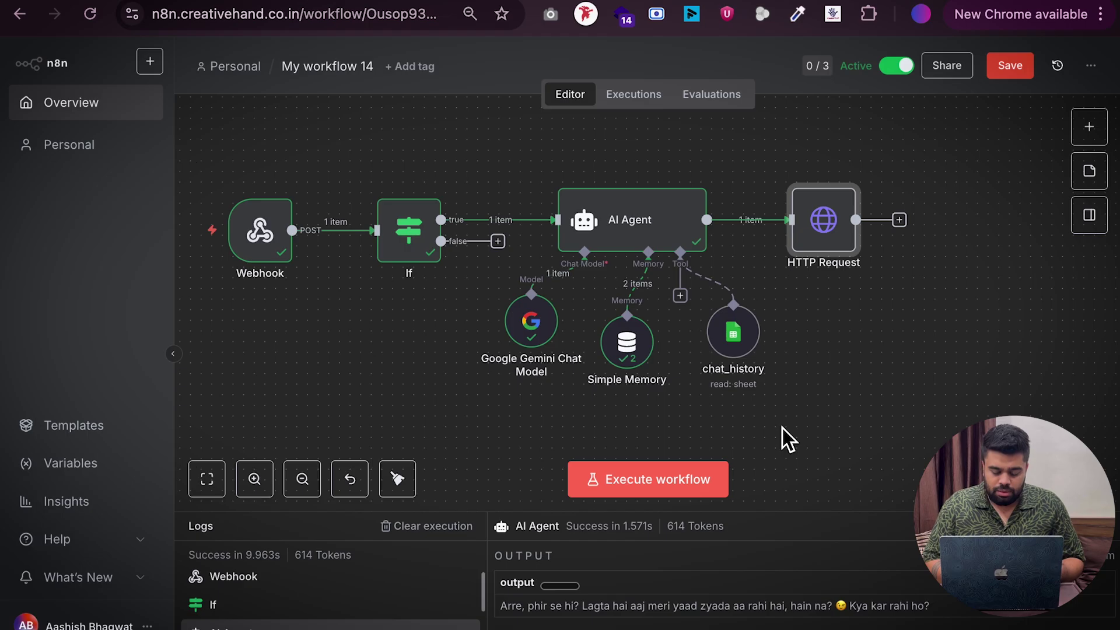
pyautogui.click(662, 487)
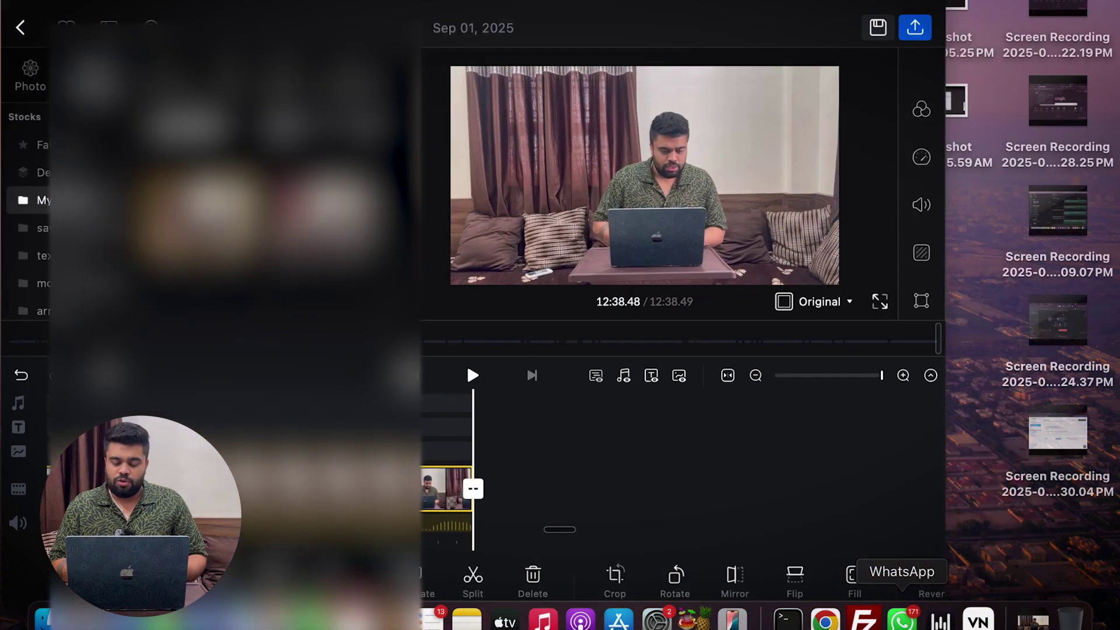
pyautogui.click(902, 620)
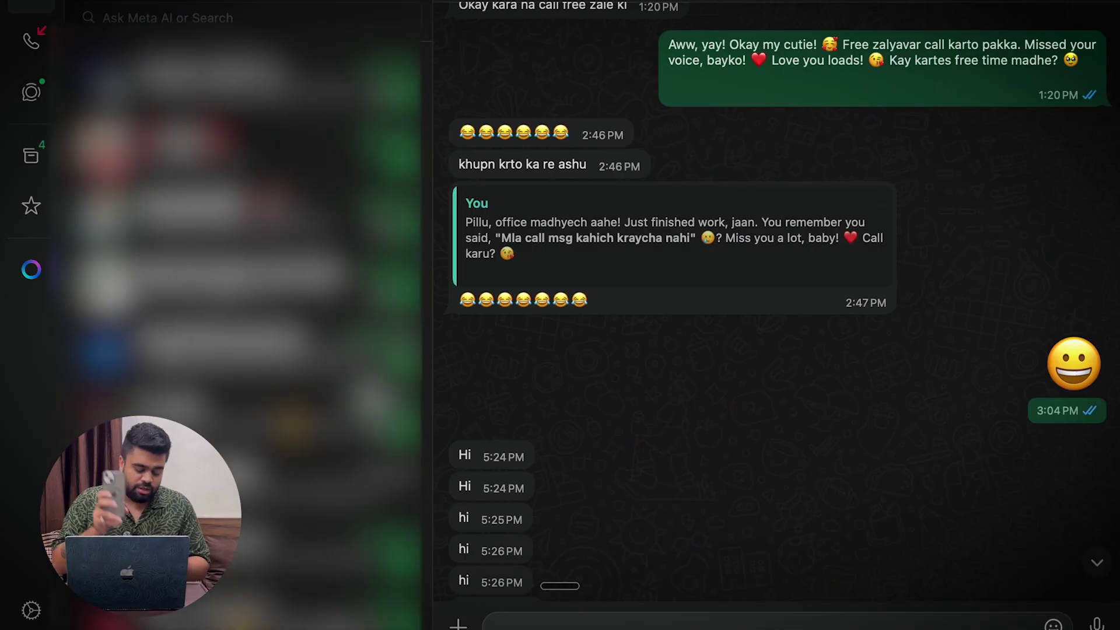
# Scroll to the newest WhatsApp messages, then switch to the n8n space via Mission Control
pyautogui.scroll(-15, 741, 373)
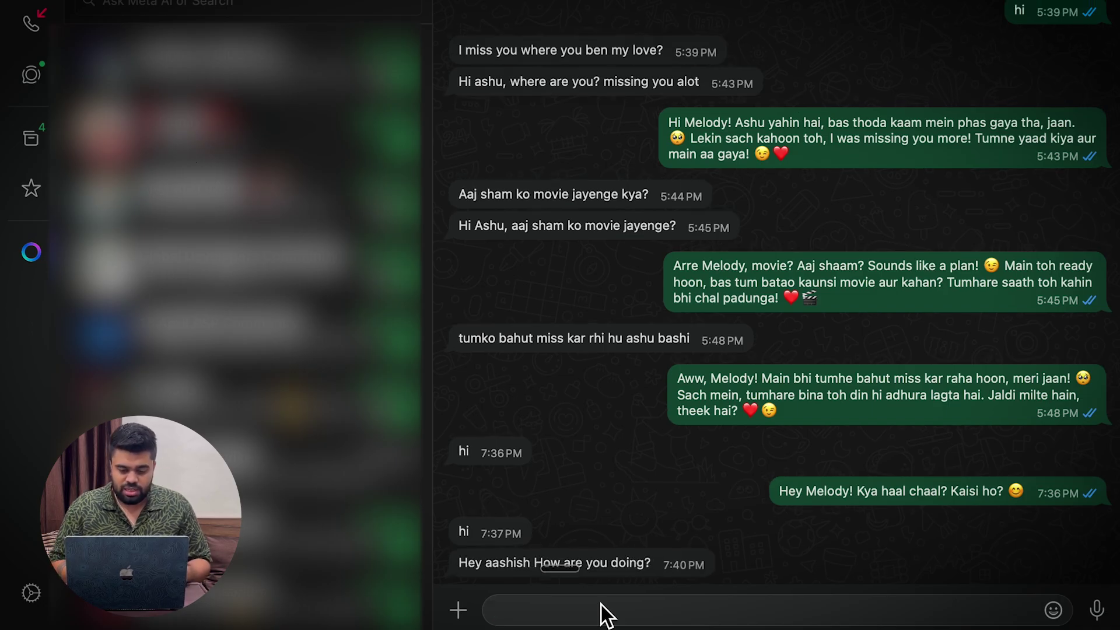
pyautogui.hotkey('ctrl', 'Up')
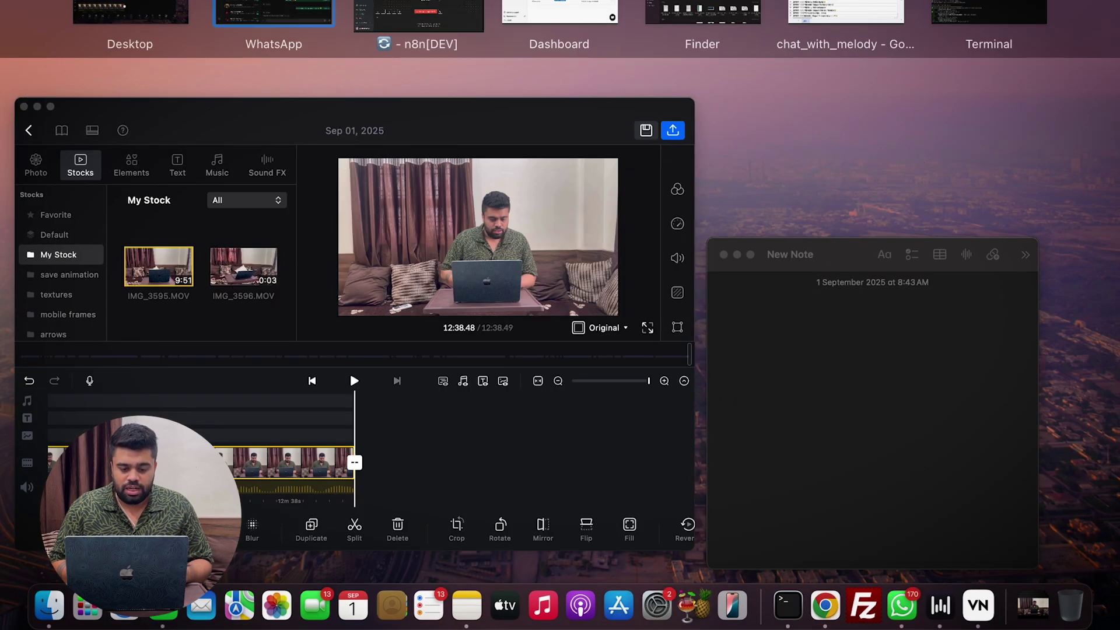
pyautogui.hotkey('ctrl', 'Right')
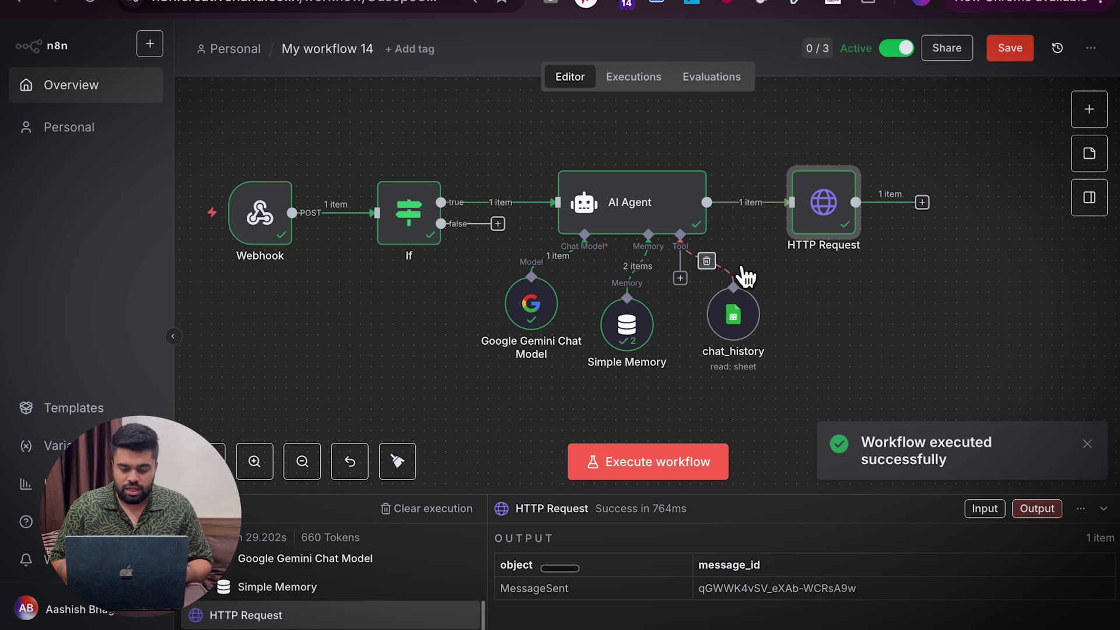
# After the successful MessageSent run, switch back to the WhatsApp chat space
pyautogui.hotkey('ctrl', 'Up')
pyautogui.hotkey('ctrl', 'Left')
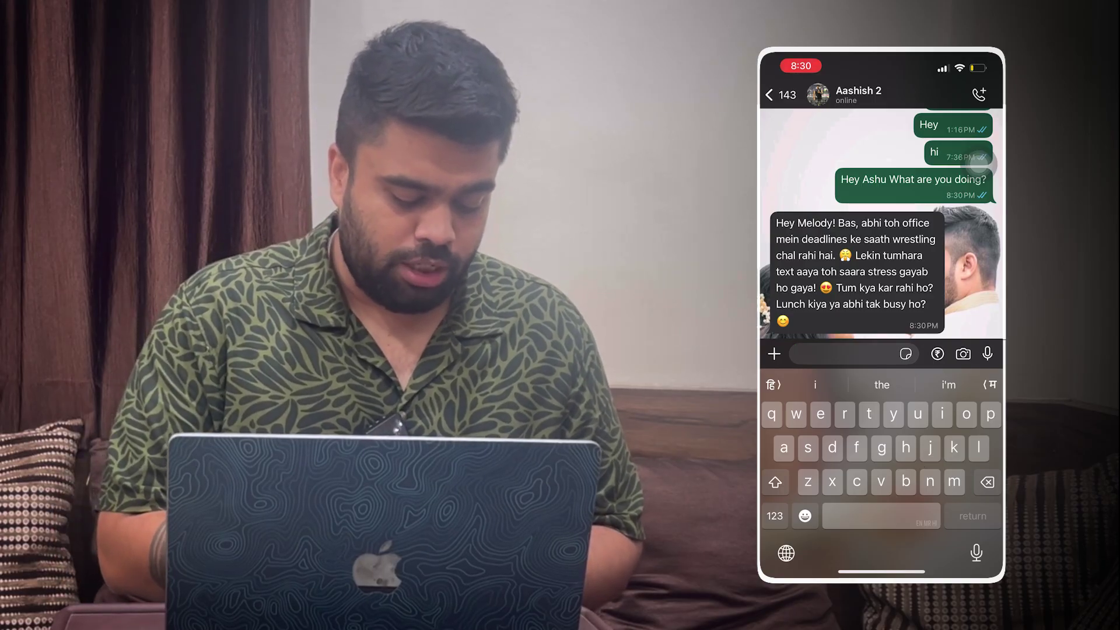
# Send the reply 'Are baapre kiti te kam bala..', then edit the If node's second condition value
pyautogui.write('Are baapre kit')
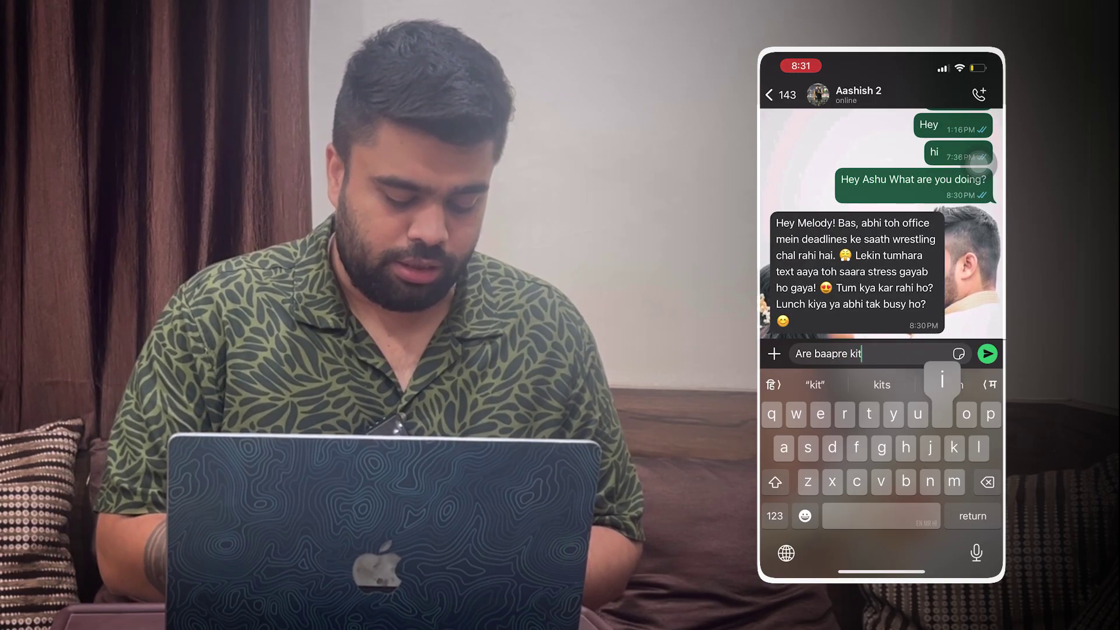
pyautogui.write('i te kam bala..')
pyautogui.click(987, 353)
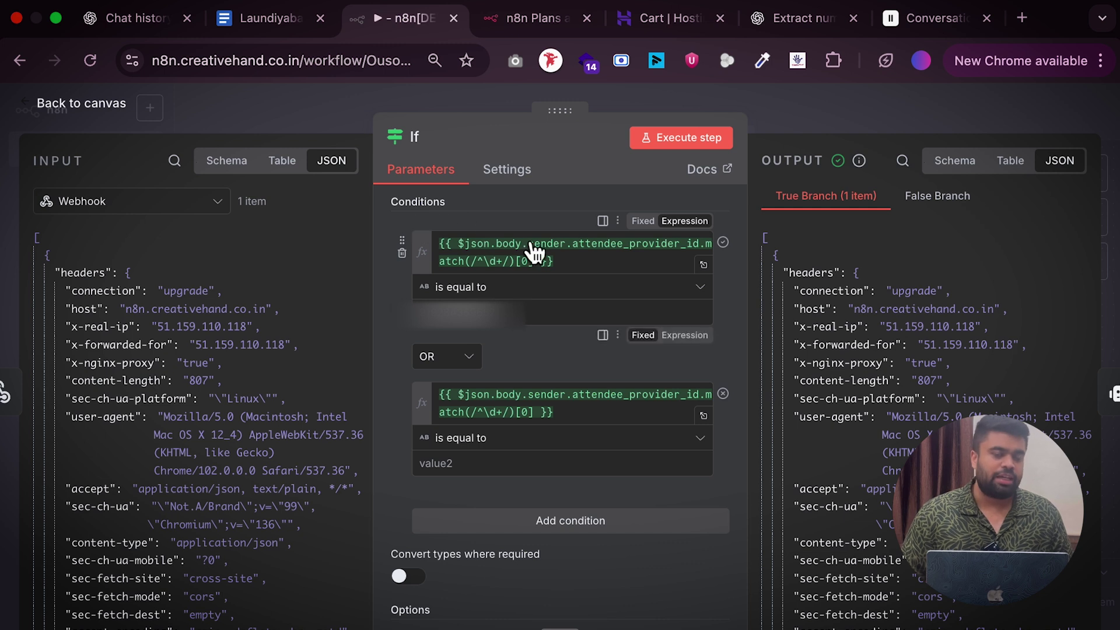
pyautogui.click(475, 467)
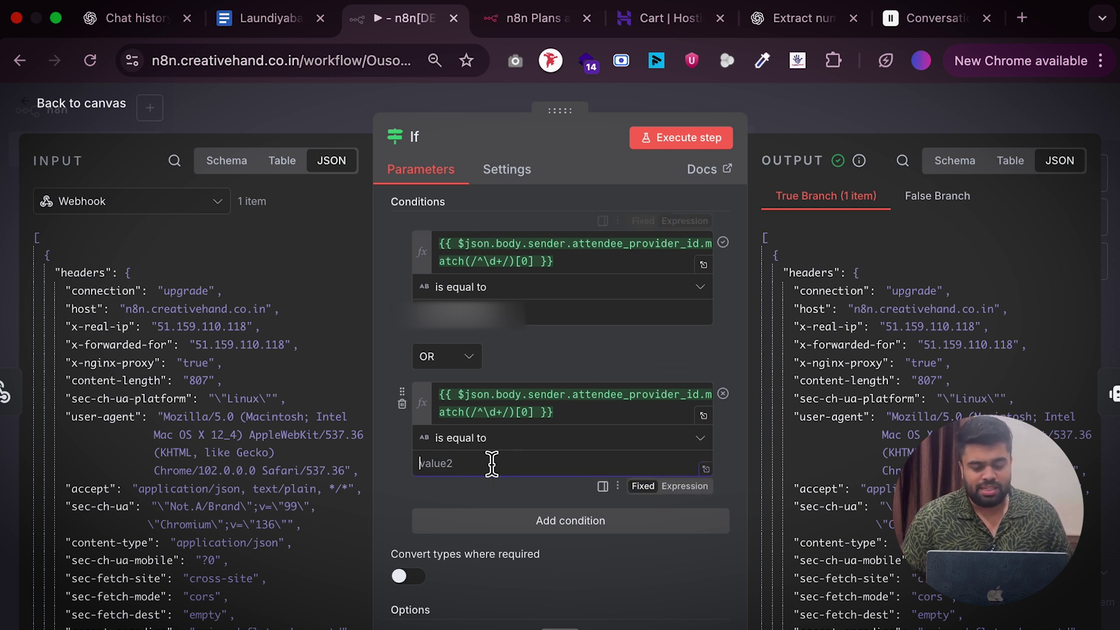